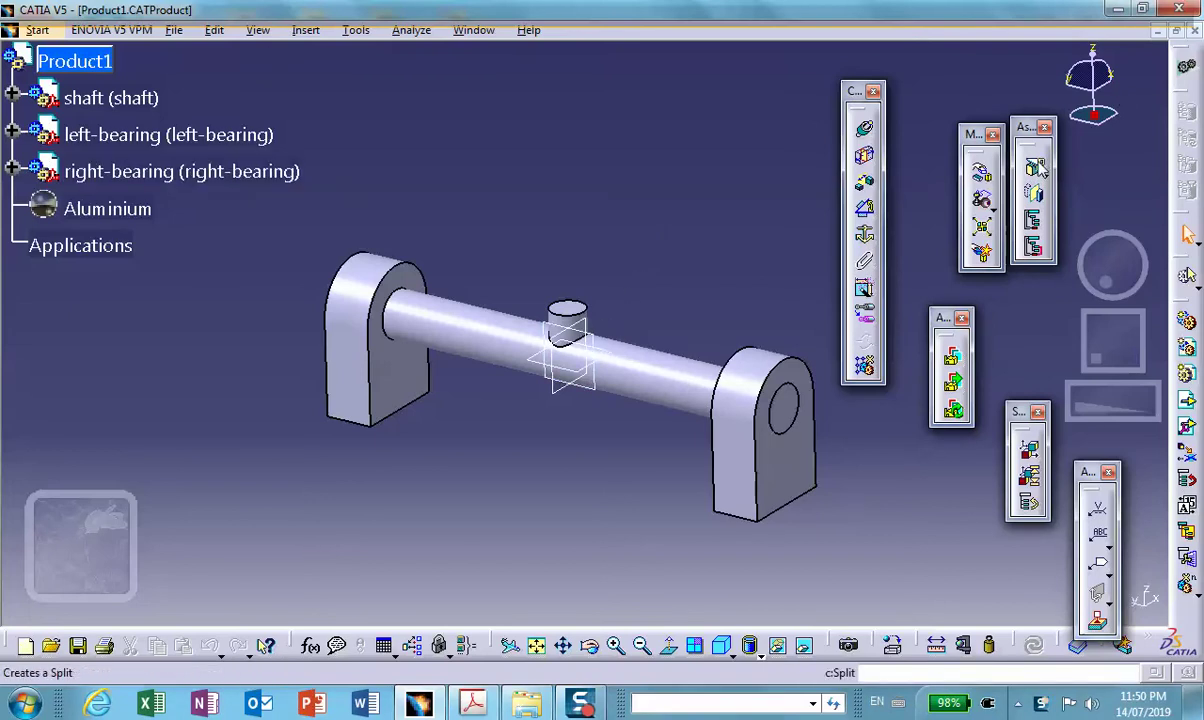
Reorient the shaft-and-bearing assembly, check the right-bearing tree branch, and launch the Split command
left_click(605, 343)
middle_click_drag(690, 257, 665, 300)
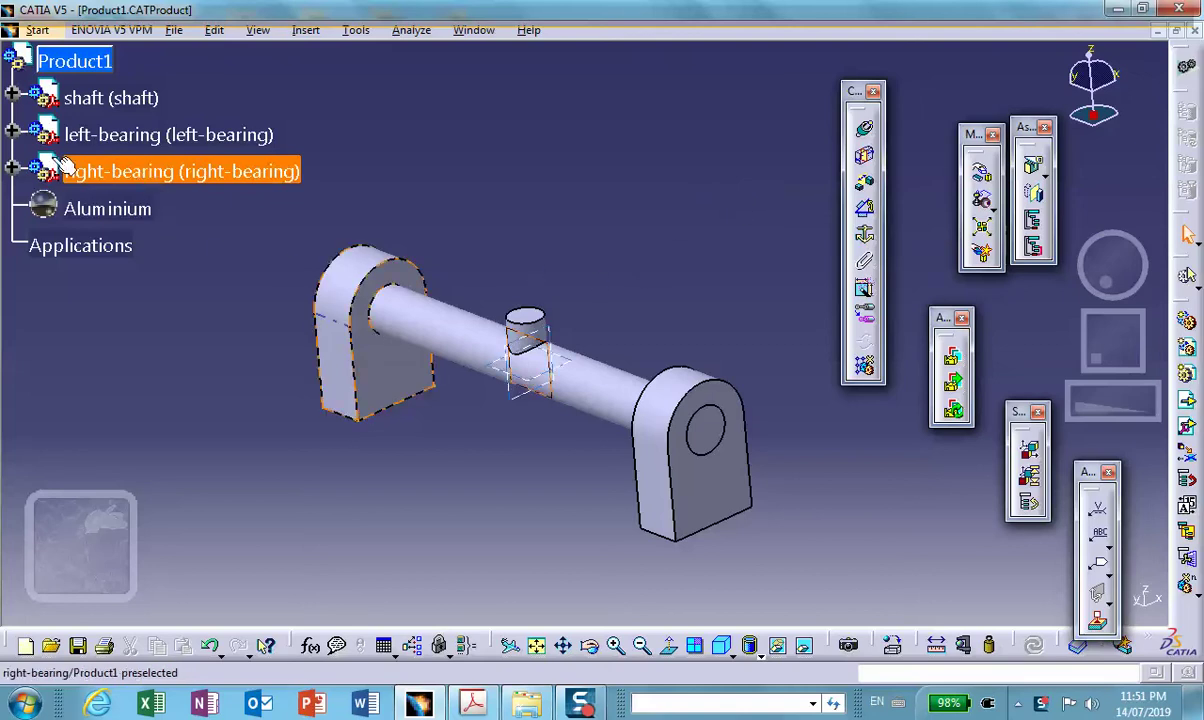
left_click(12, 171)
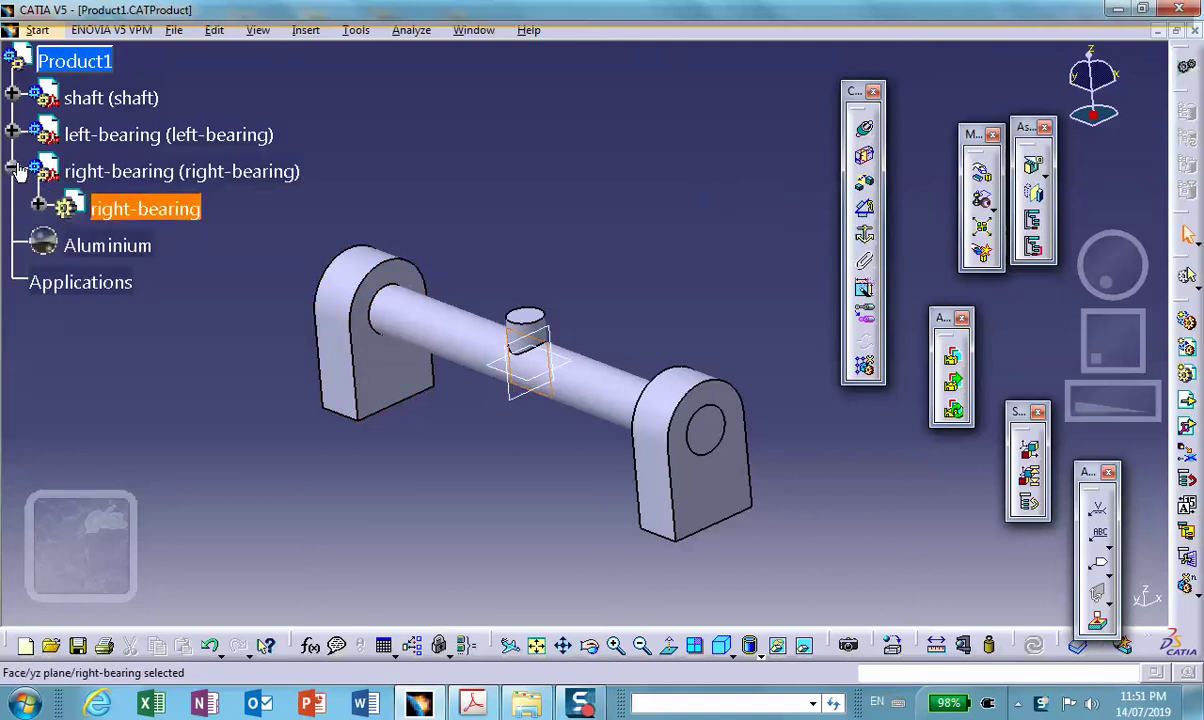
left_click(12, 171)
mouse_move(695, 173)
middle_mouse_down()
mouse_move(712, 204)
mouse_move(768, 176)
middle_mouse_up()
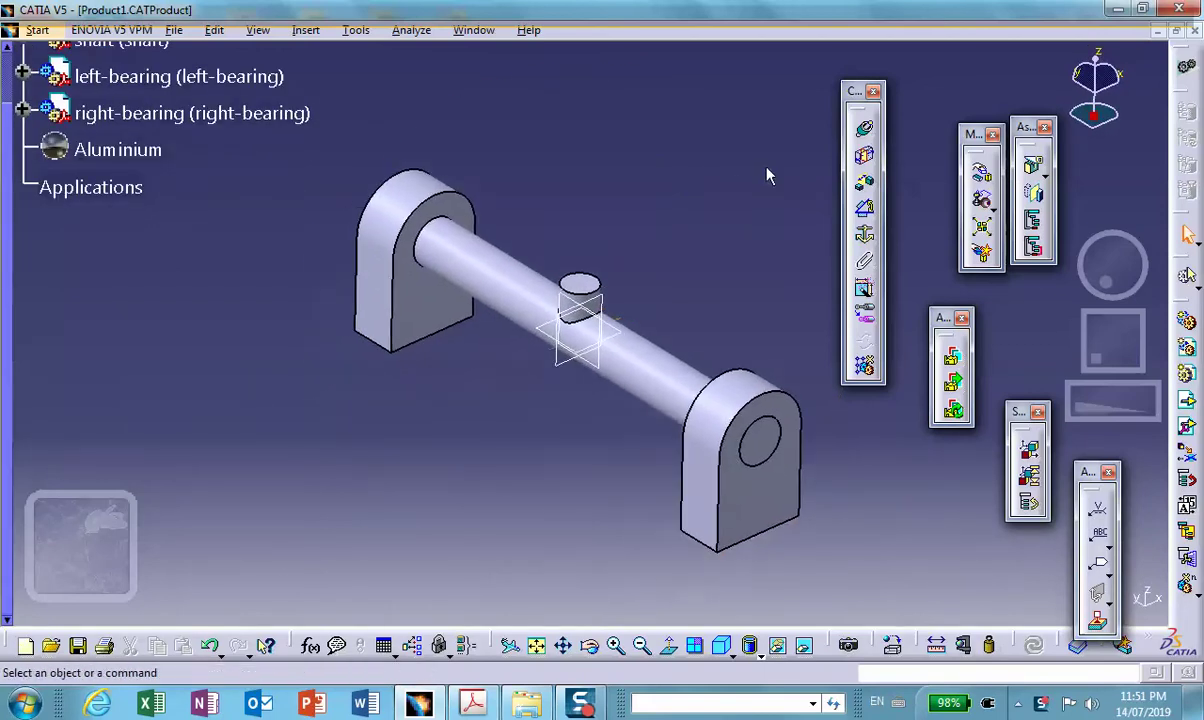
left_click(975, 165)
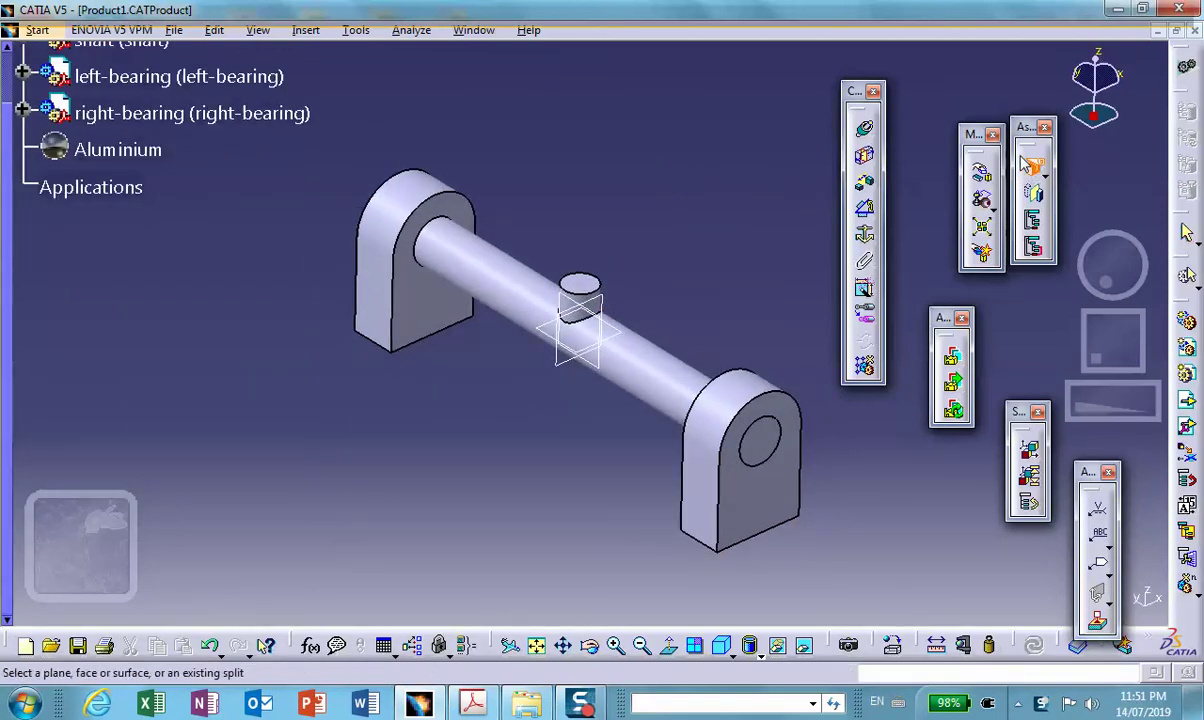
Split the shaft and both bearings in half along the yz plane (Plane.1), then save
left_click(578, 310)
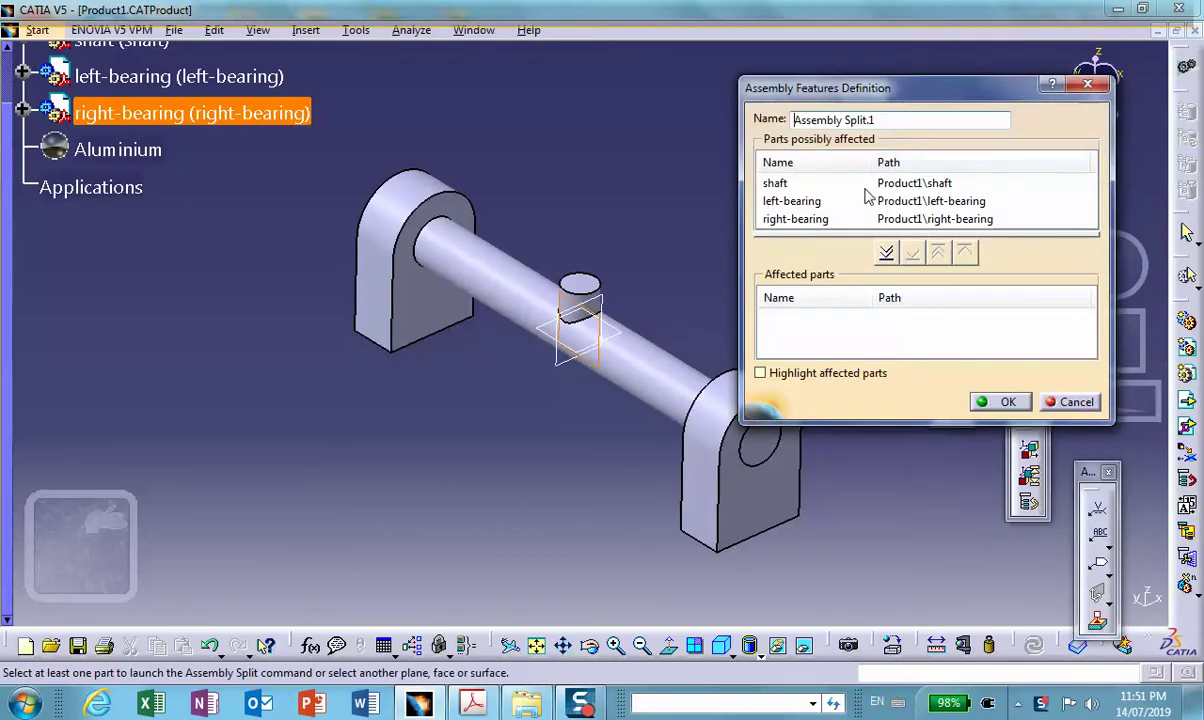
middle_click_drag(631, 260, 568, 274)
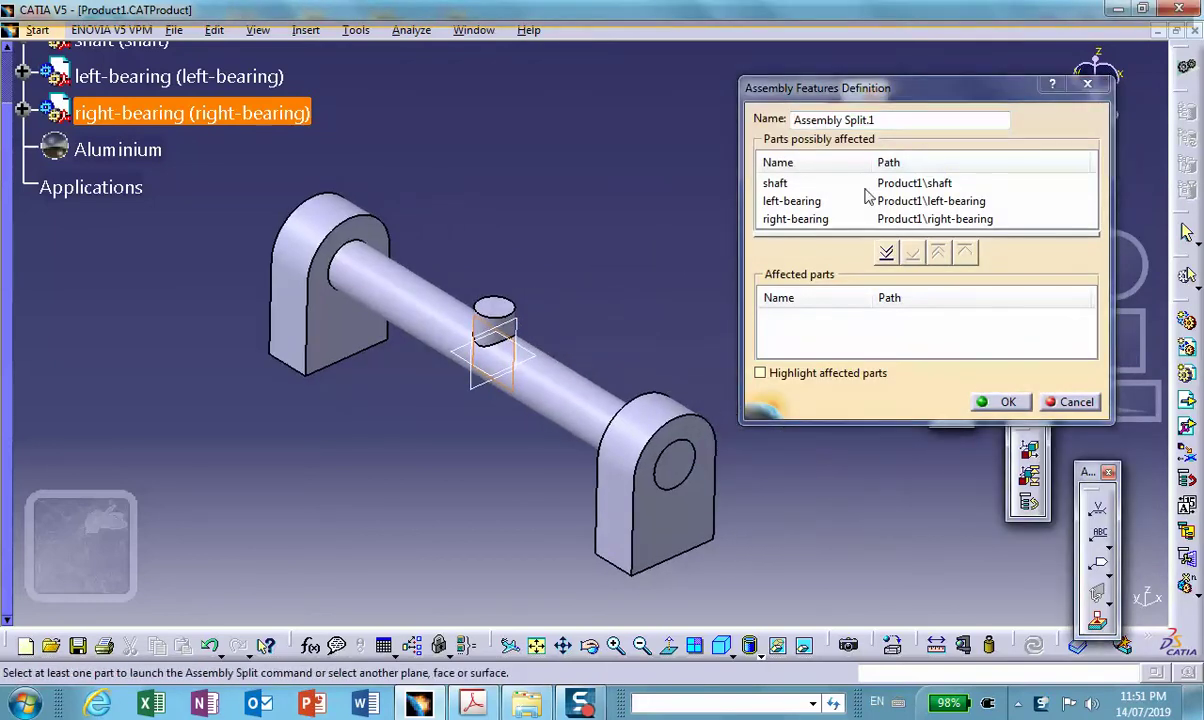
left_click(886, 253)
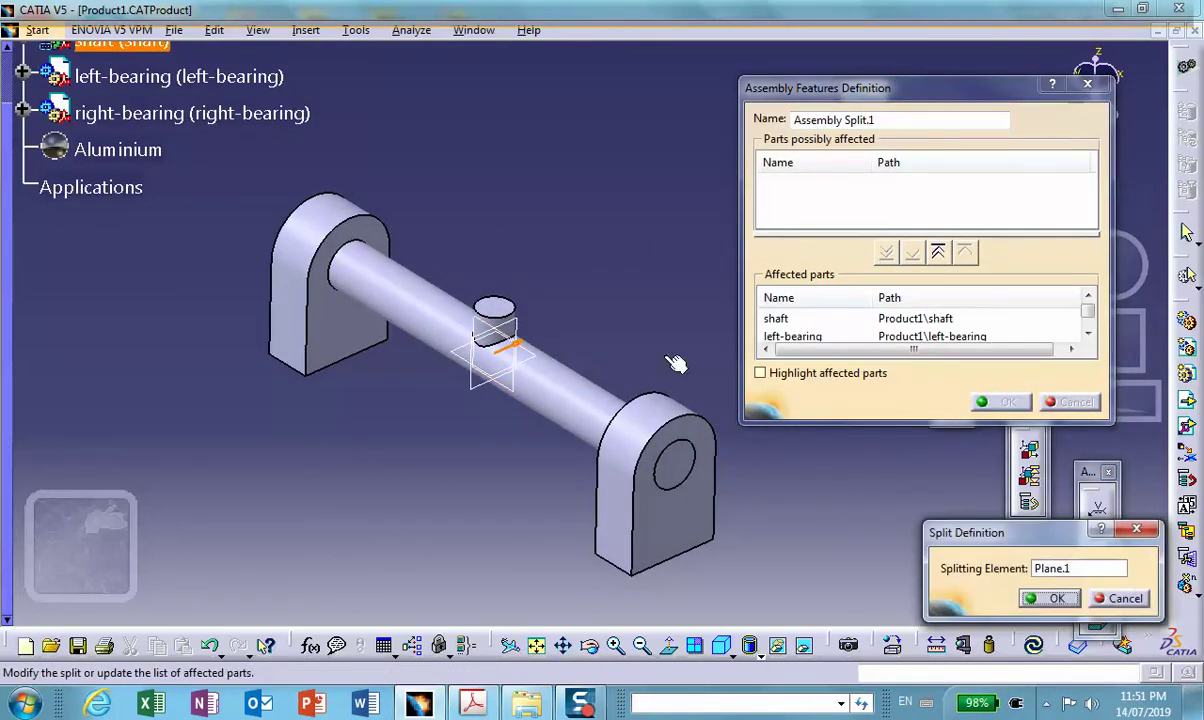
left_click(1050, 599)
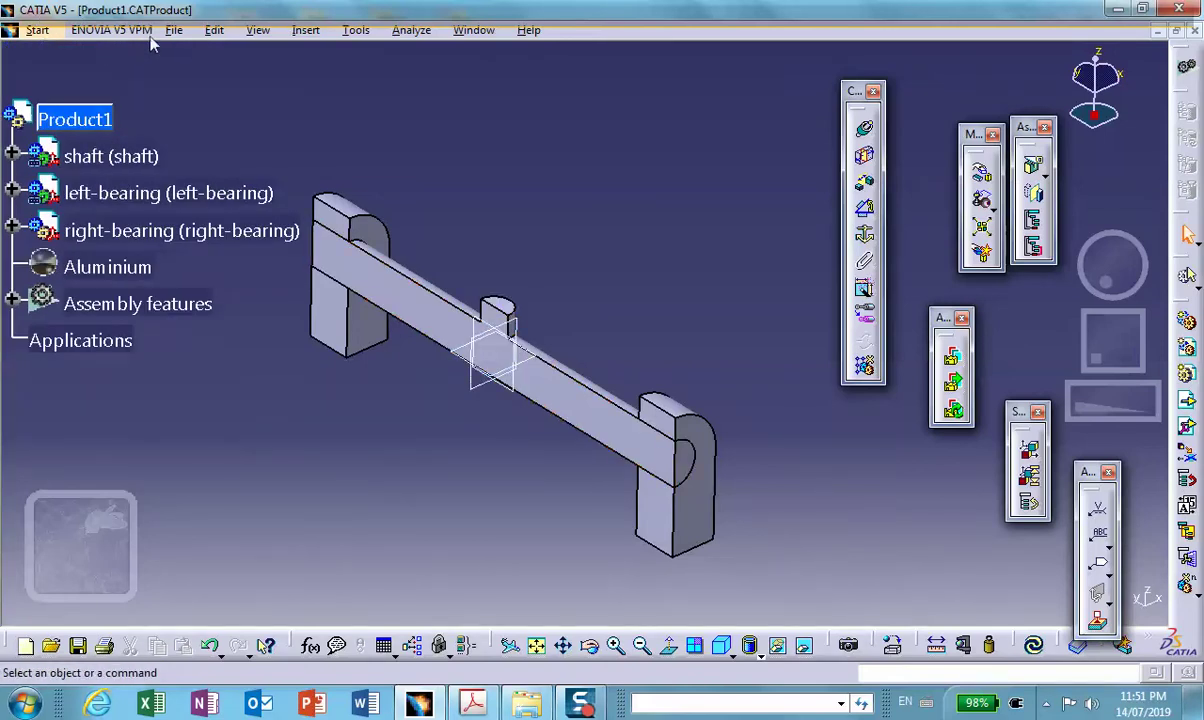
left_click(79, 647)
Finish saving and create a Static Analysis case in Generative Structural Analysis
left_click(621, 402)
left_click(37, 31)
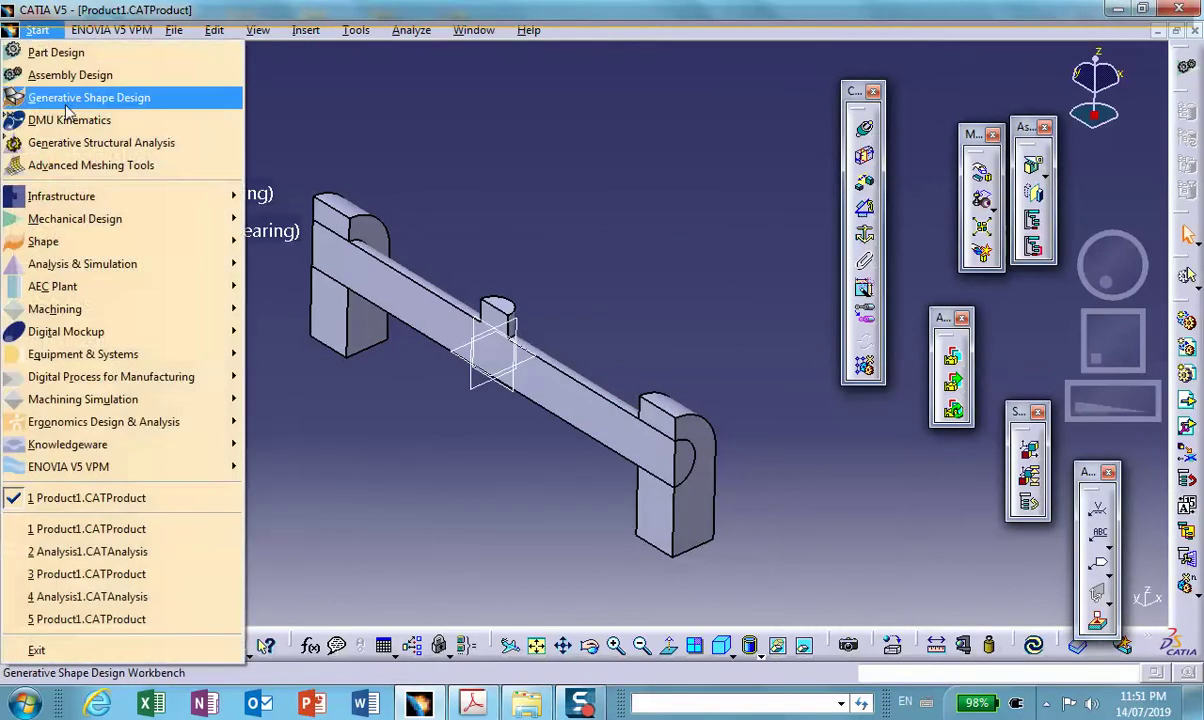
mouse_move(160, 263)
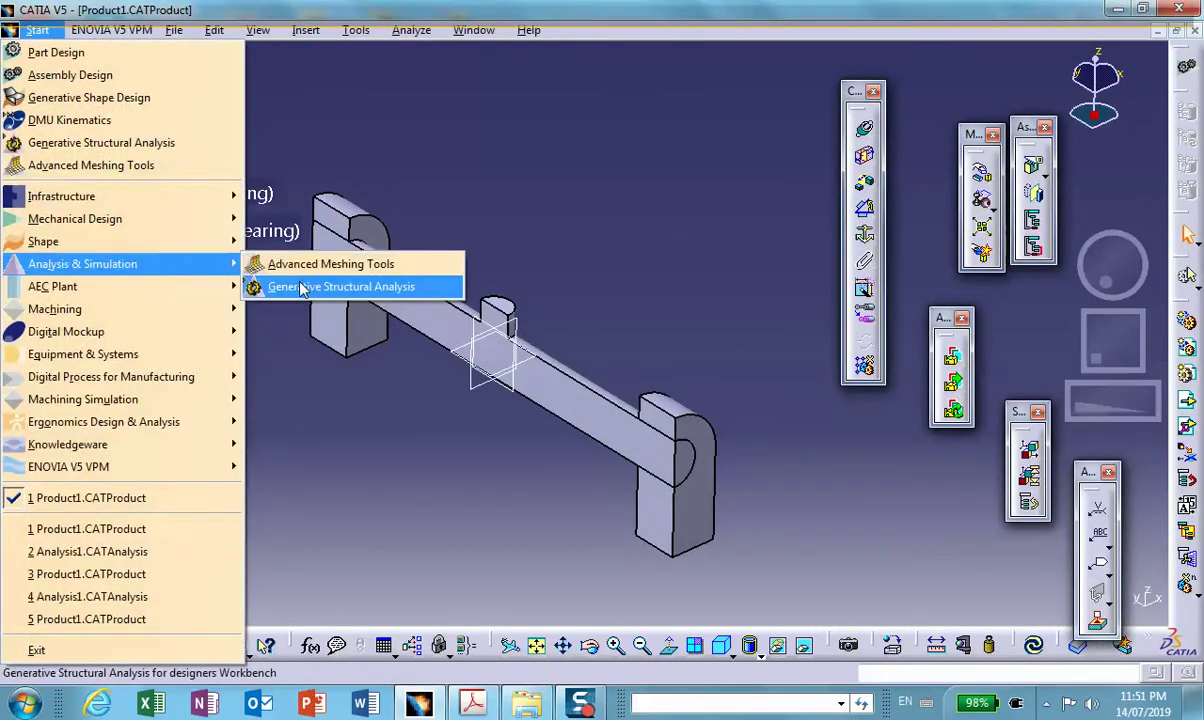
left_click(310, 286)
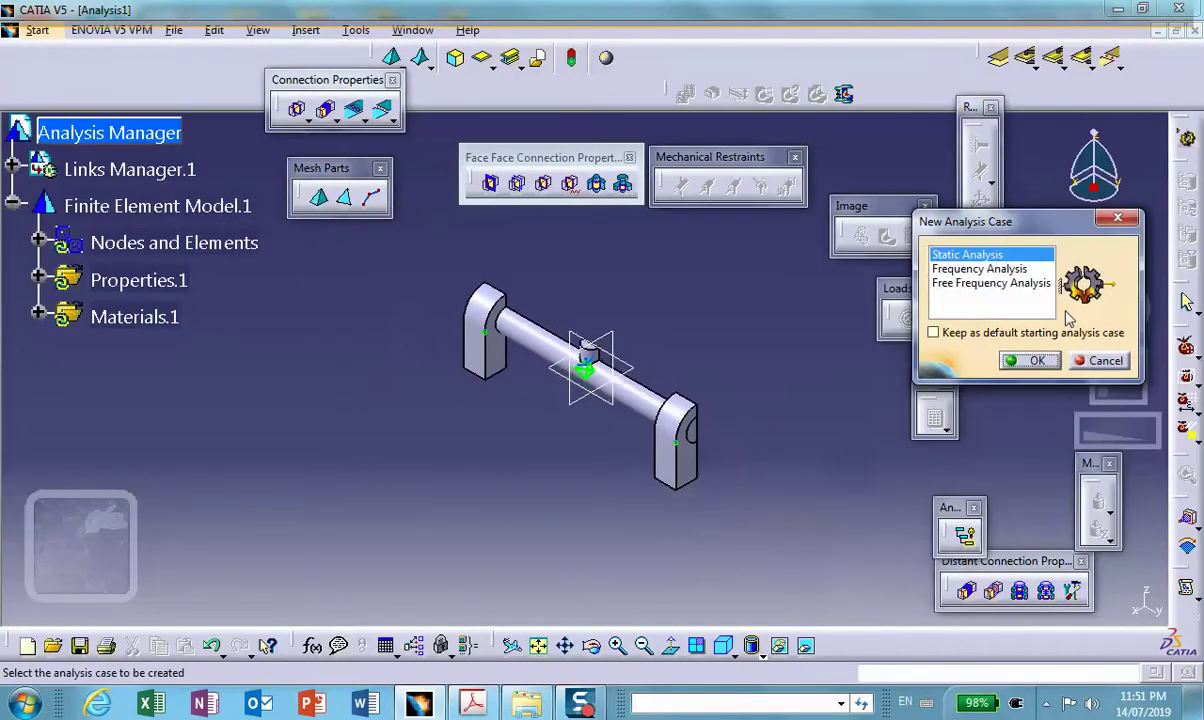
left_click(1031, 360)
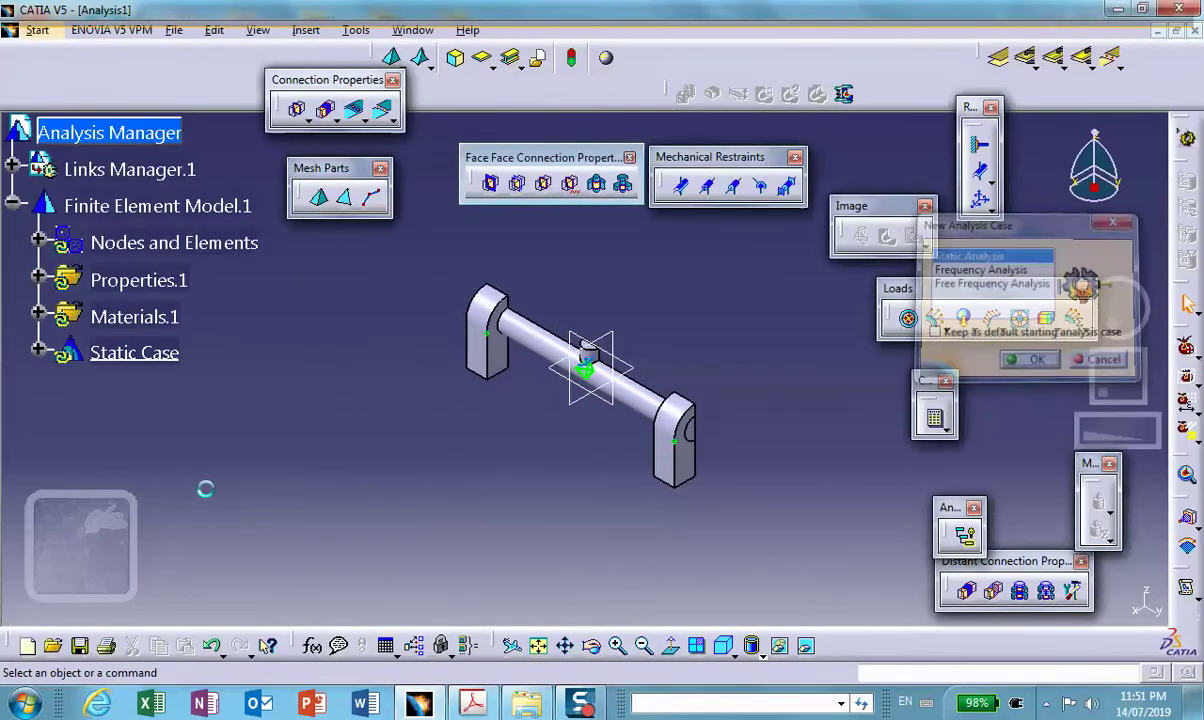
Change the shaft's OCTREE mesh size from 0.625in to 0.2in
left_click(40, 243)
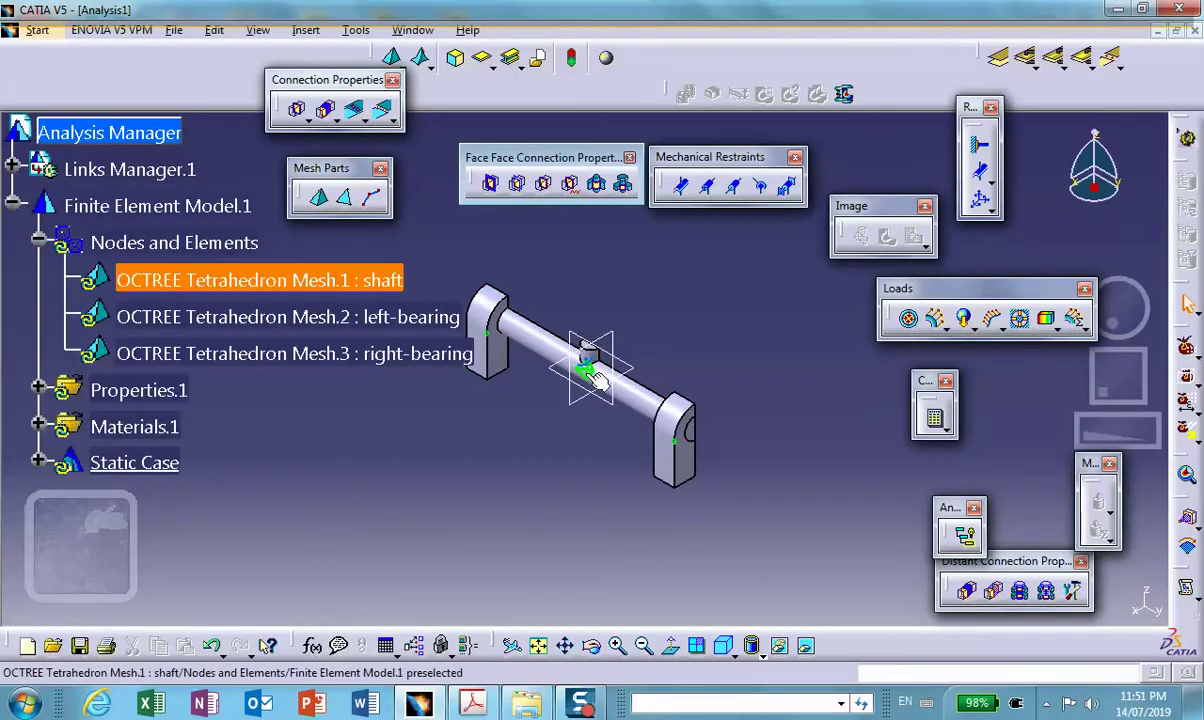
double_click(275, 281)
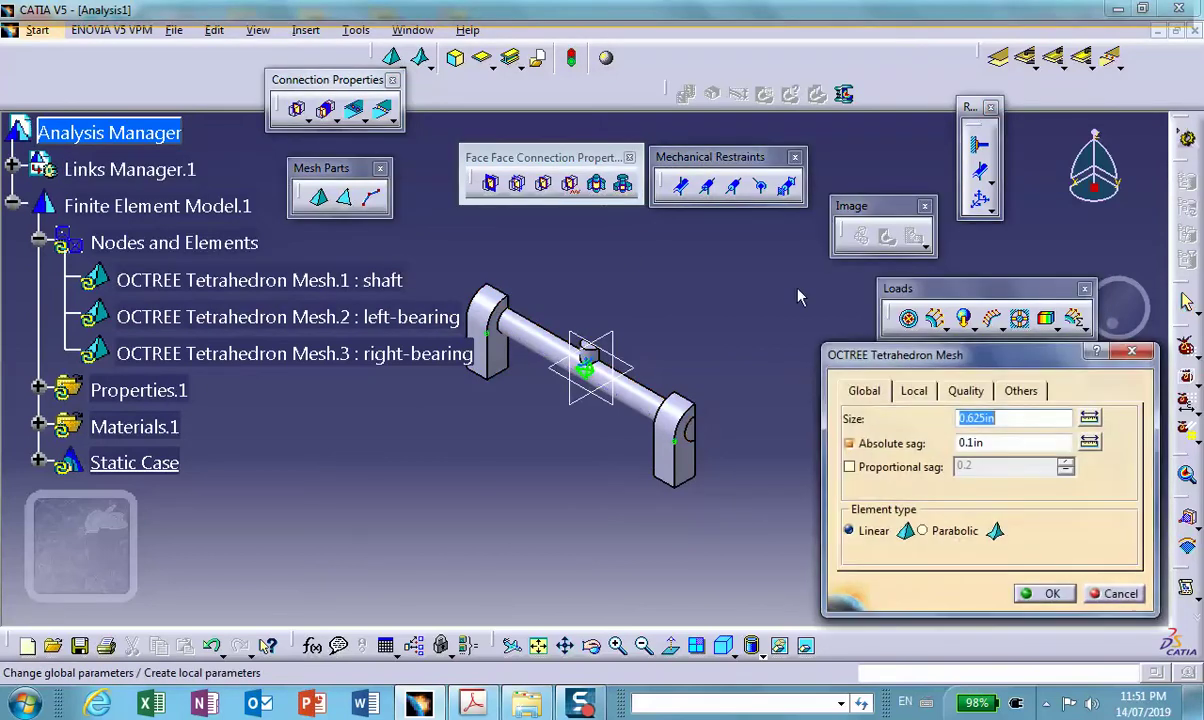
left_click(1021, 418)
double_click(1021, 418)
type(".2")
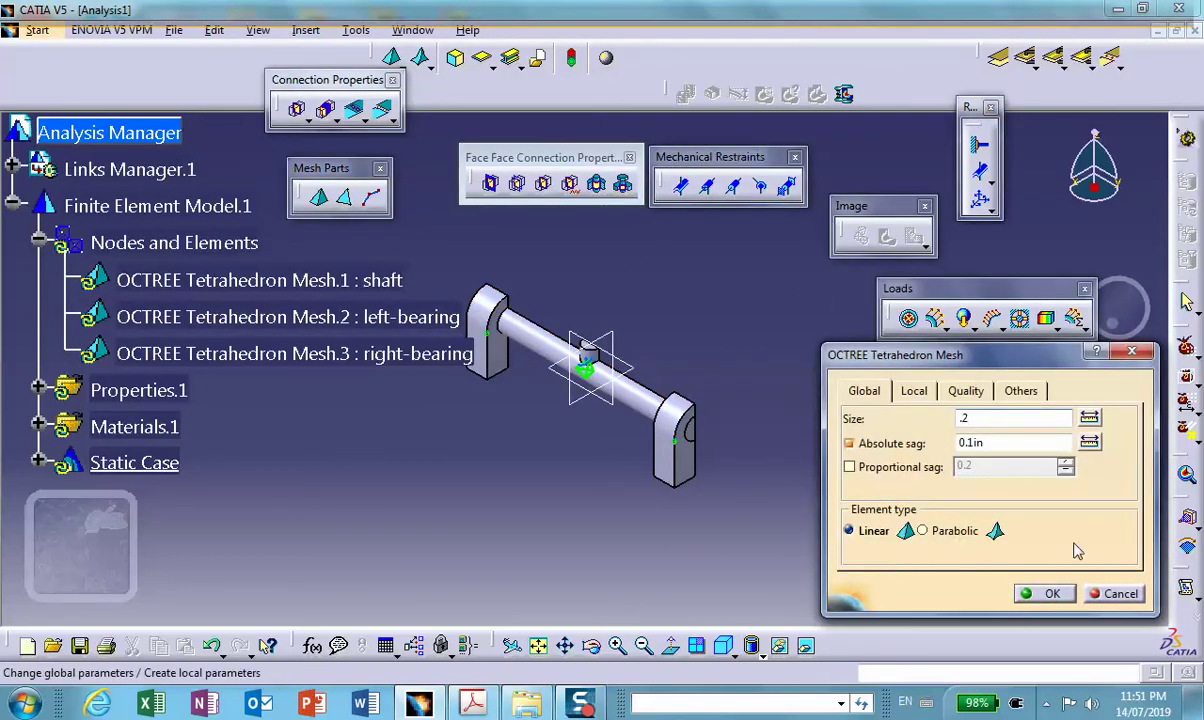
left_click(1044, 593)
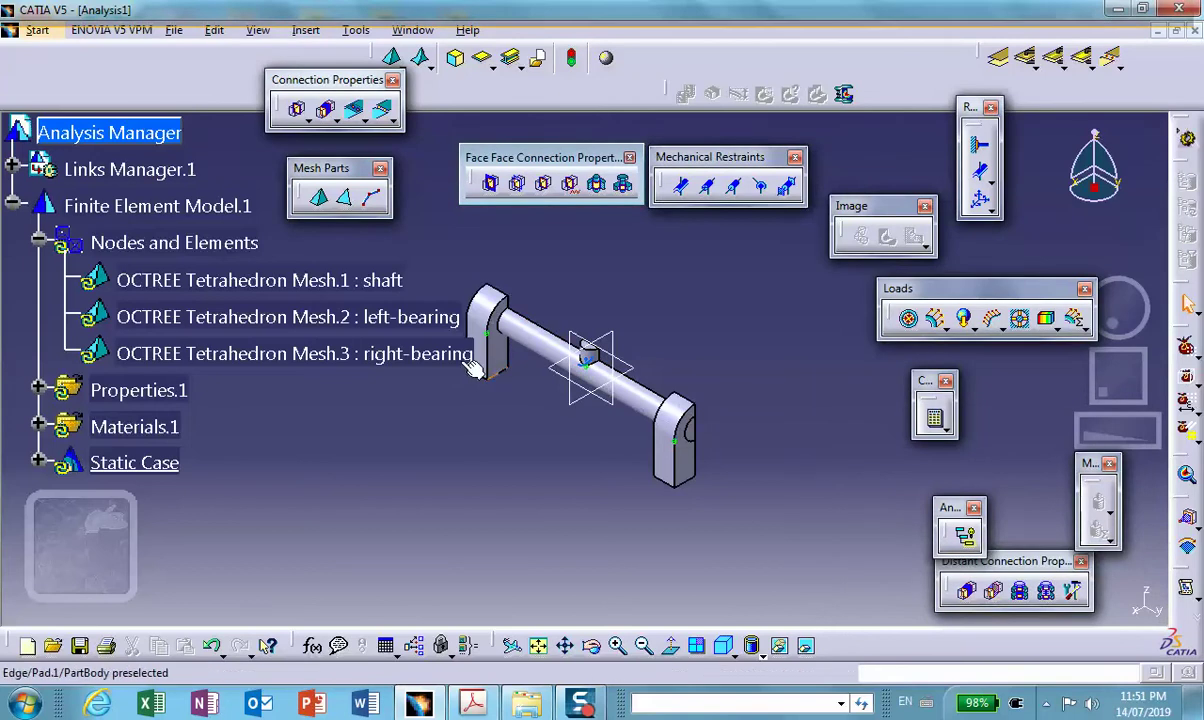
left_click(281, 280)
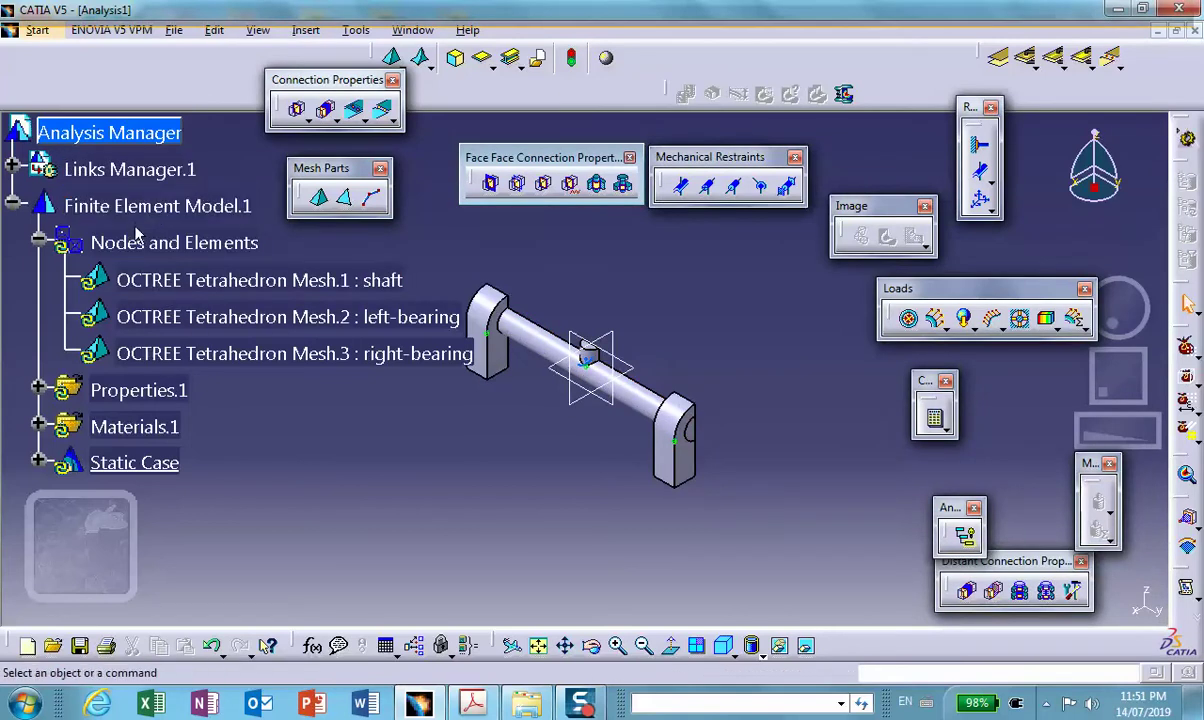
Compute and display the finite element mesh on all three parts via Mesh Visualization
right_click(140, 242)
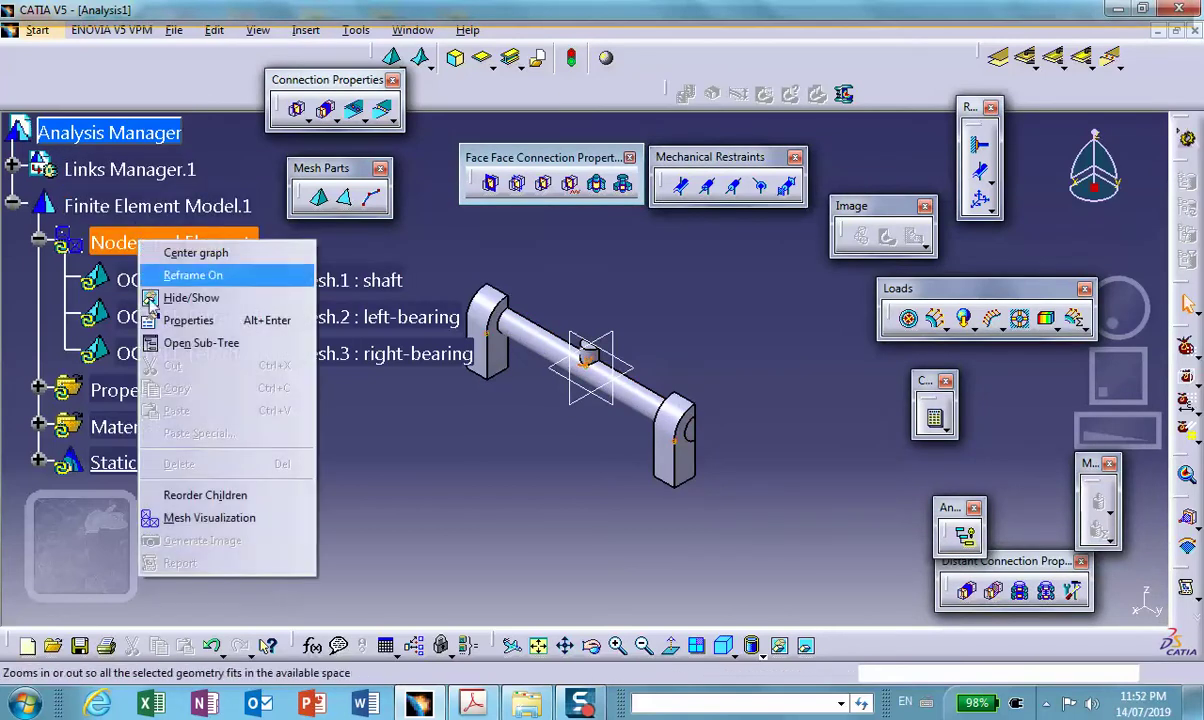
left_click(209, 517)
left_click(608, 402)
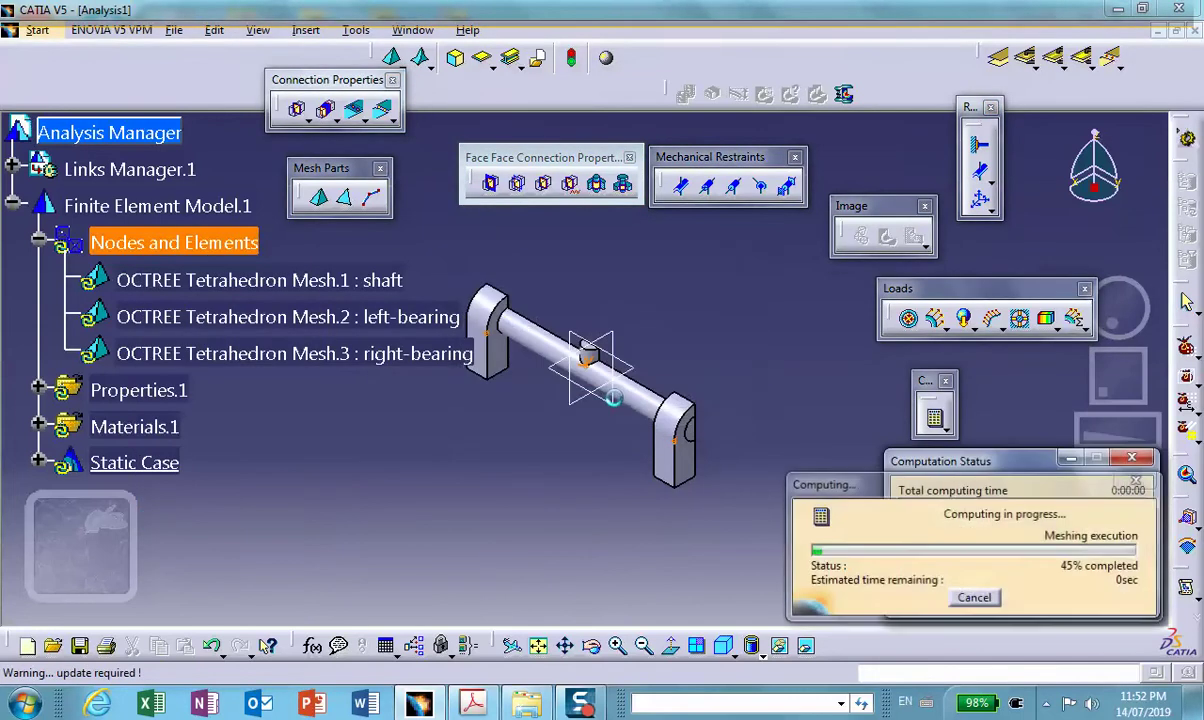
middle_click_drag(658, 390, 672, 293)
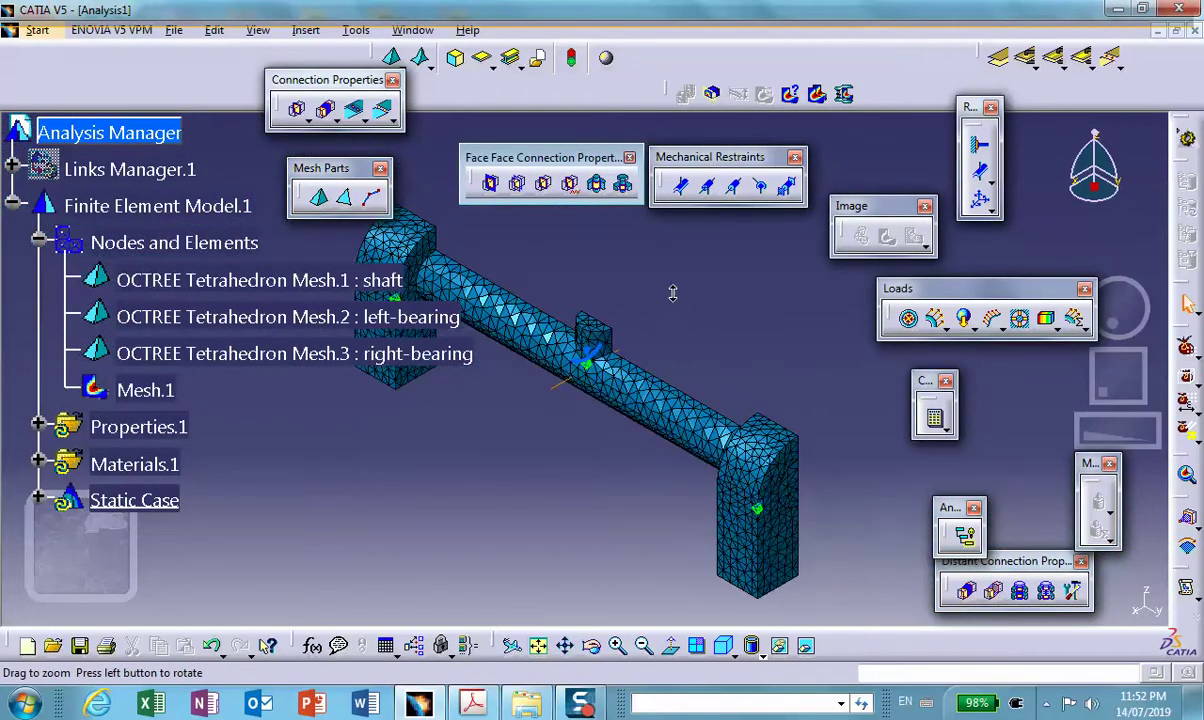
Deactivate Mesh.1 so the solid parts display again
right_click(146, 389)
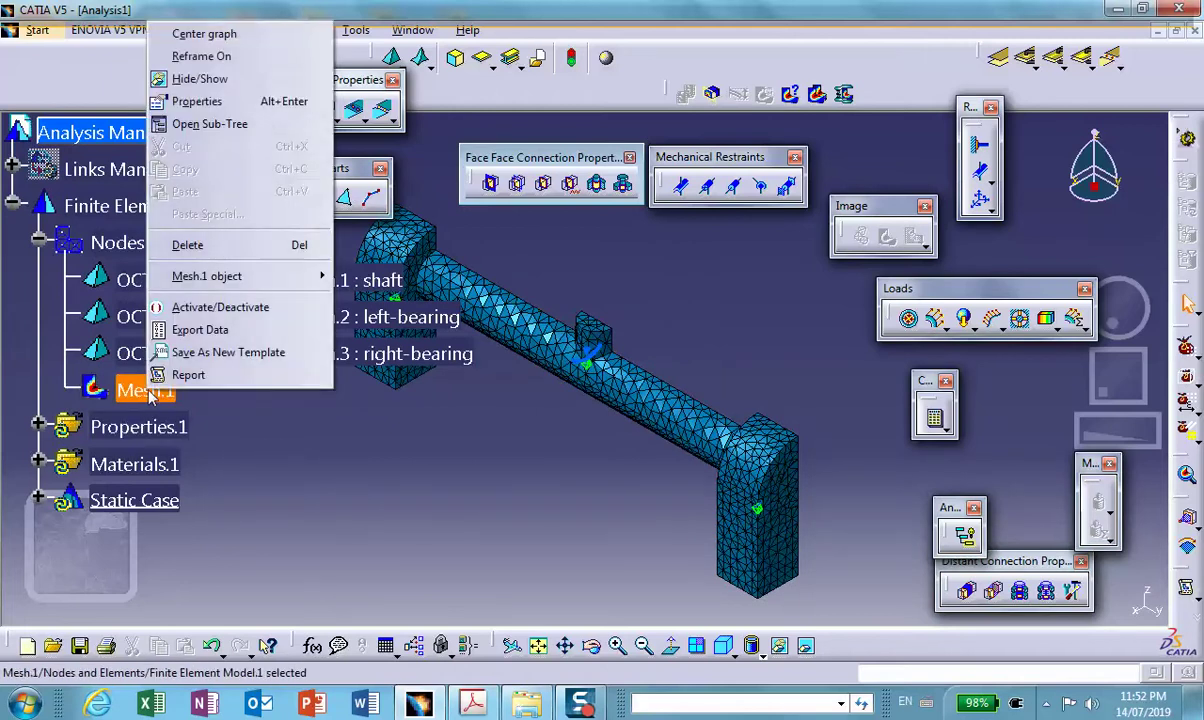
left_click(199, 311)
middle_click_drag(495, 320, 690, 322)
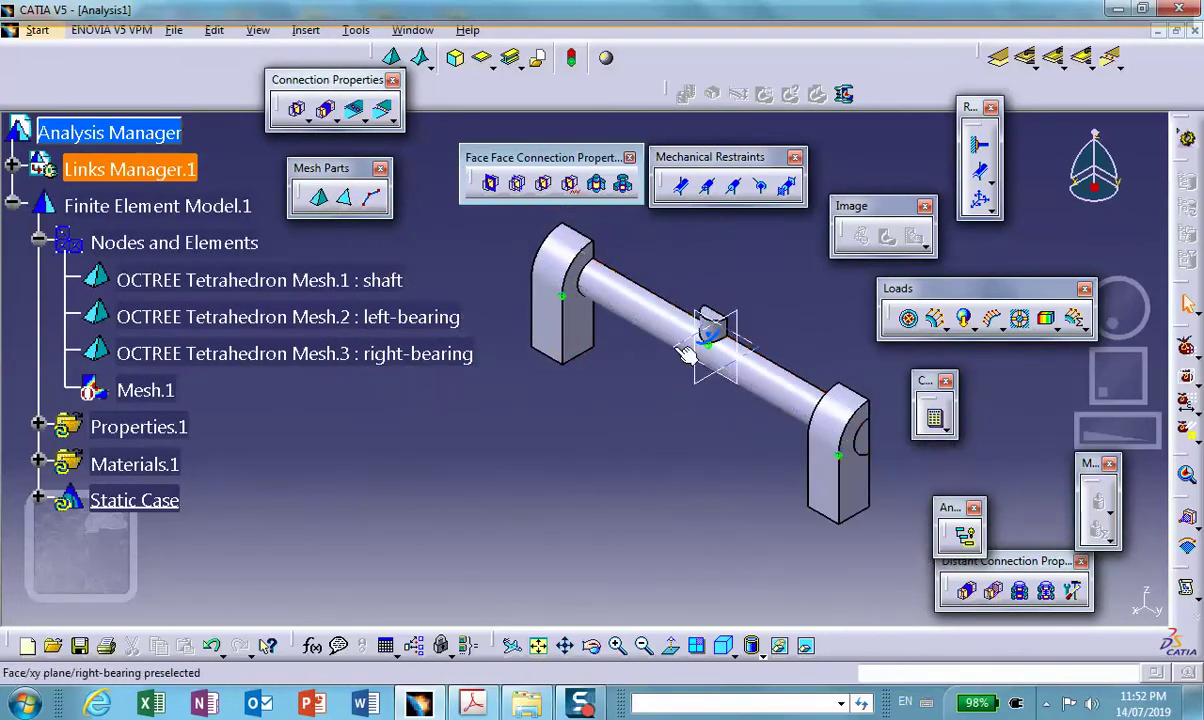
Create Clamp.1 fixing the base faces of the upper and lower bearings
left_click(977, 148)
middle_click_drag(680, 466, 700, 440)
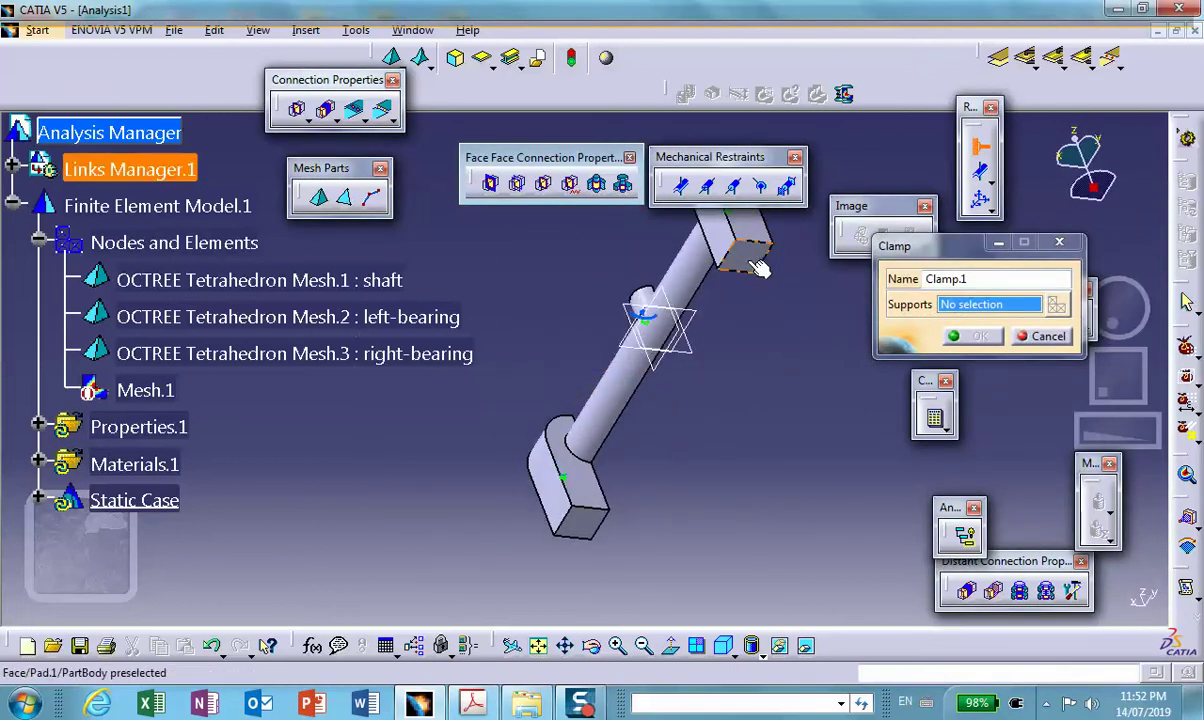
left_click(740, 255)
left_click(578, 518)
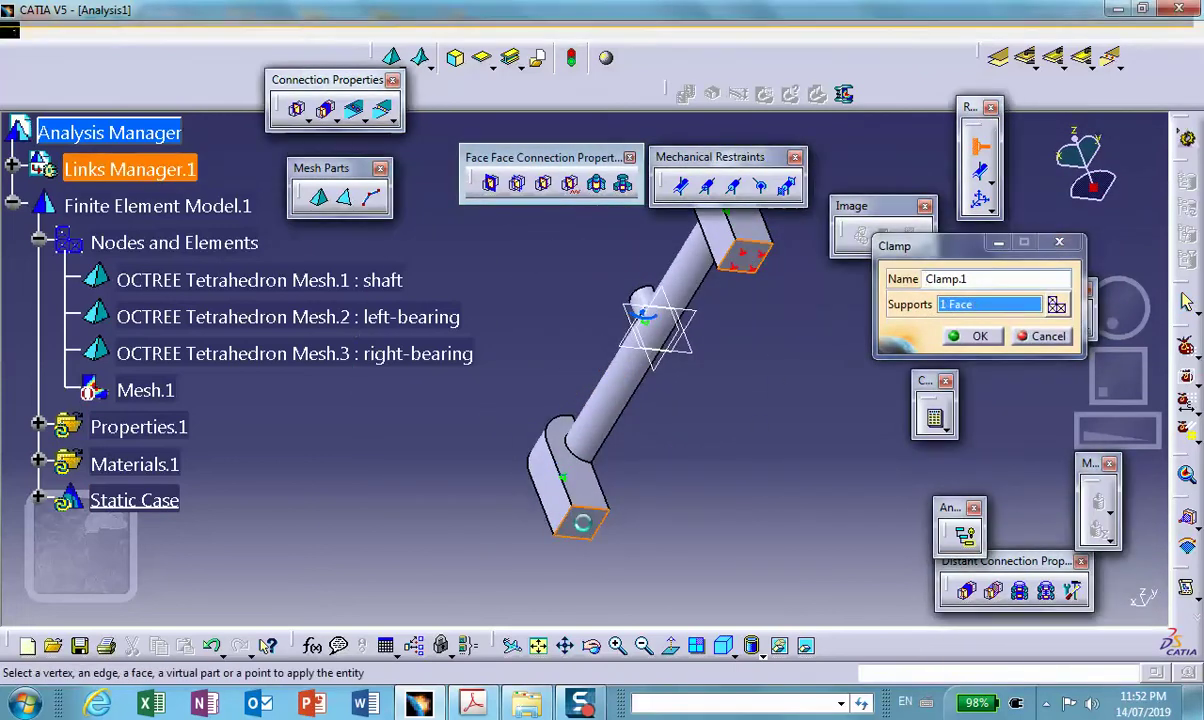
middle_click_drag(715, 277, 468, 367)
middle_click_drag(519, 492, 640, 410)
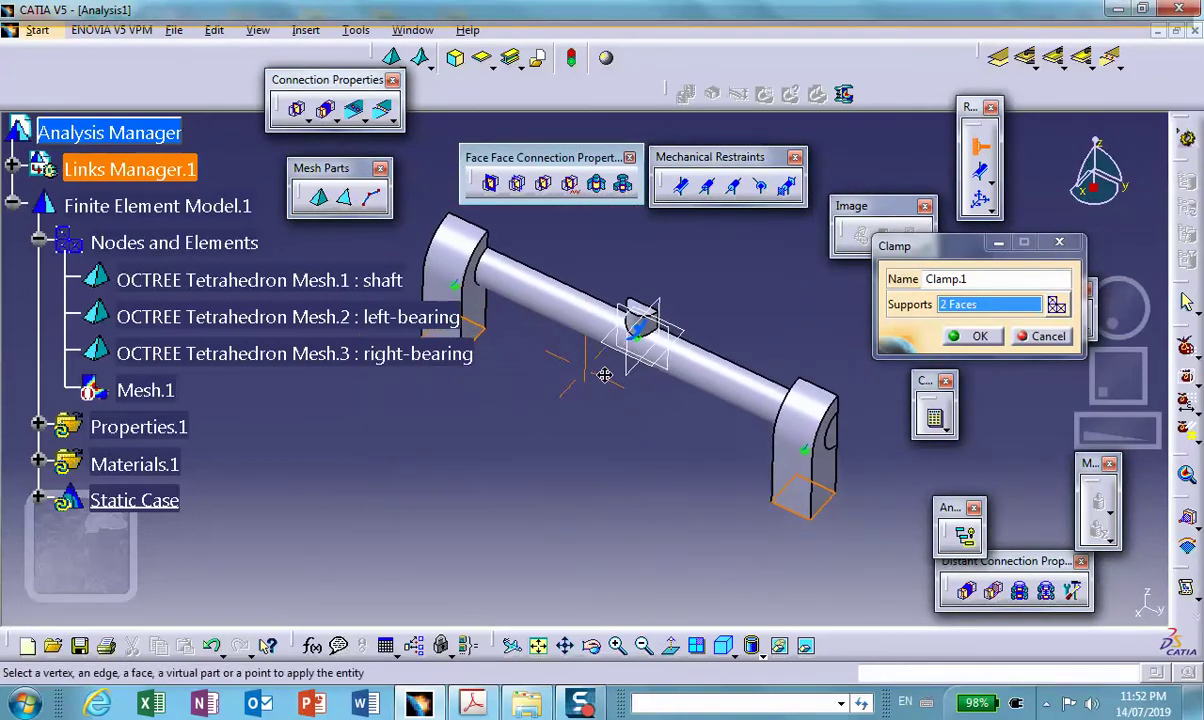
left_click(981, 336)
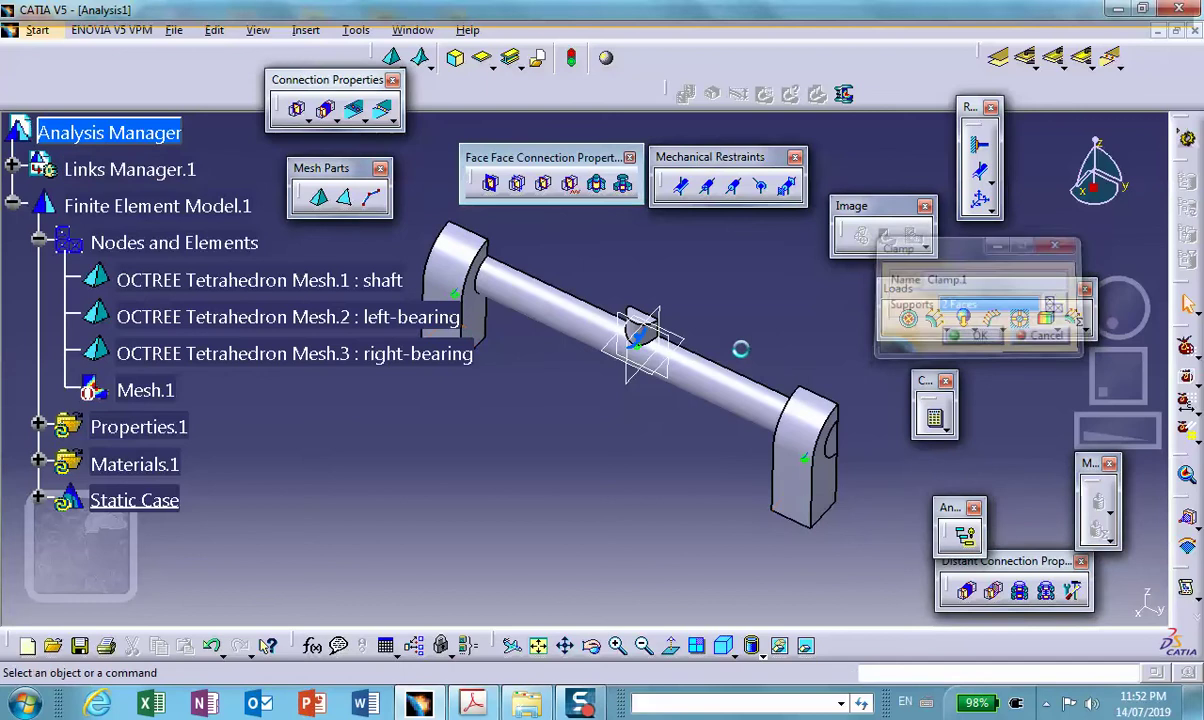
Apply a distributed force of Z = -100 lbf to the top face of the shaft boss
middle_click_drag(905, 330, 907, 305)
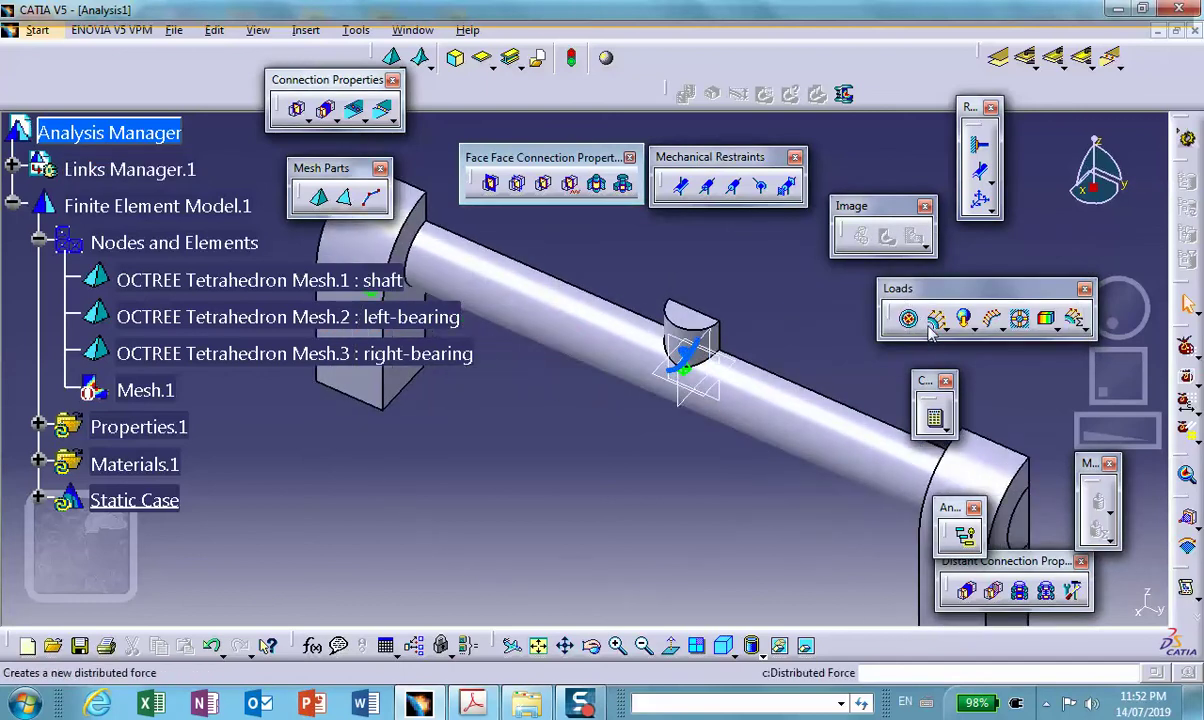
left_click(934, 318)
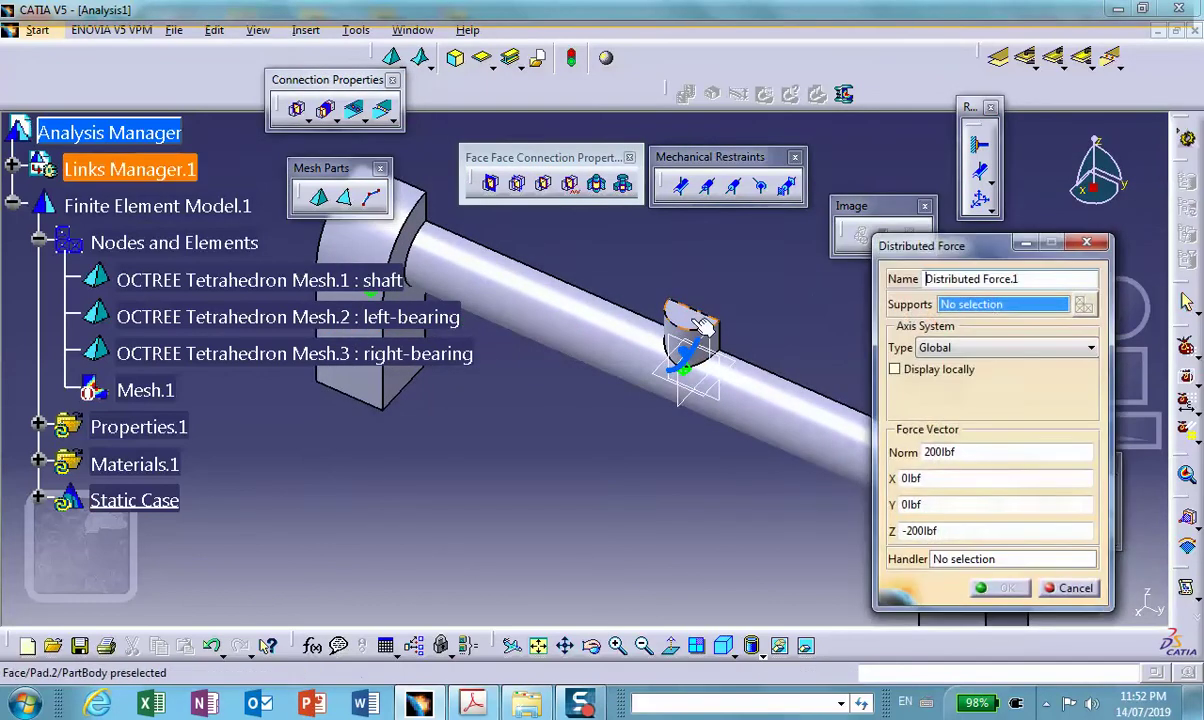
left_click(690, 318)
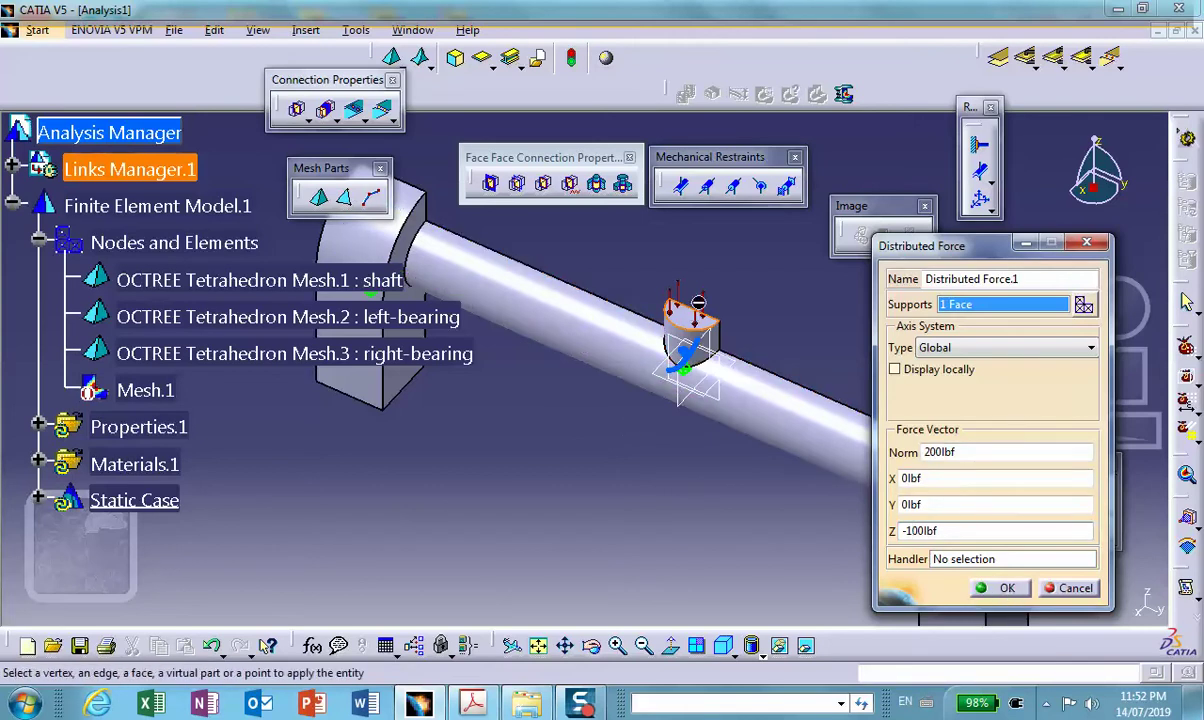
left_click(1000, 588)
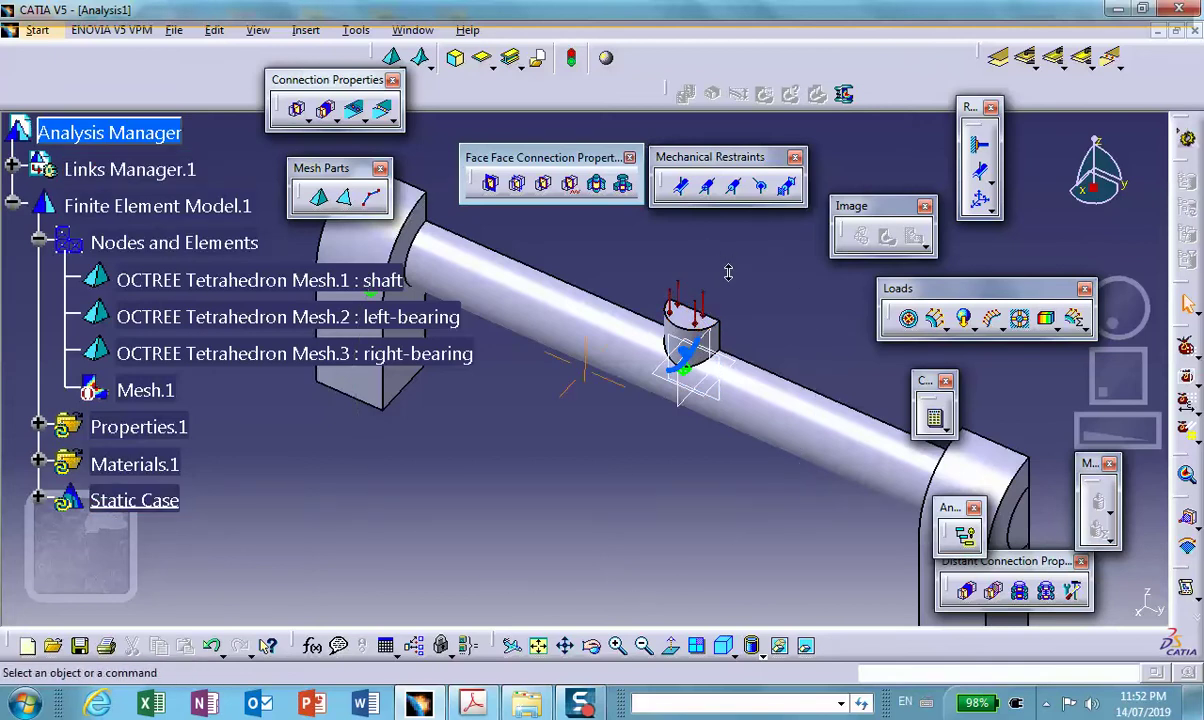
middle_click_drag(723, 265, 703, 310)
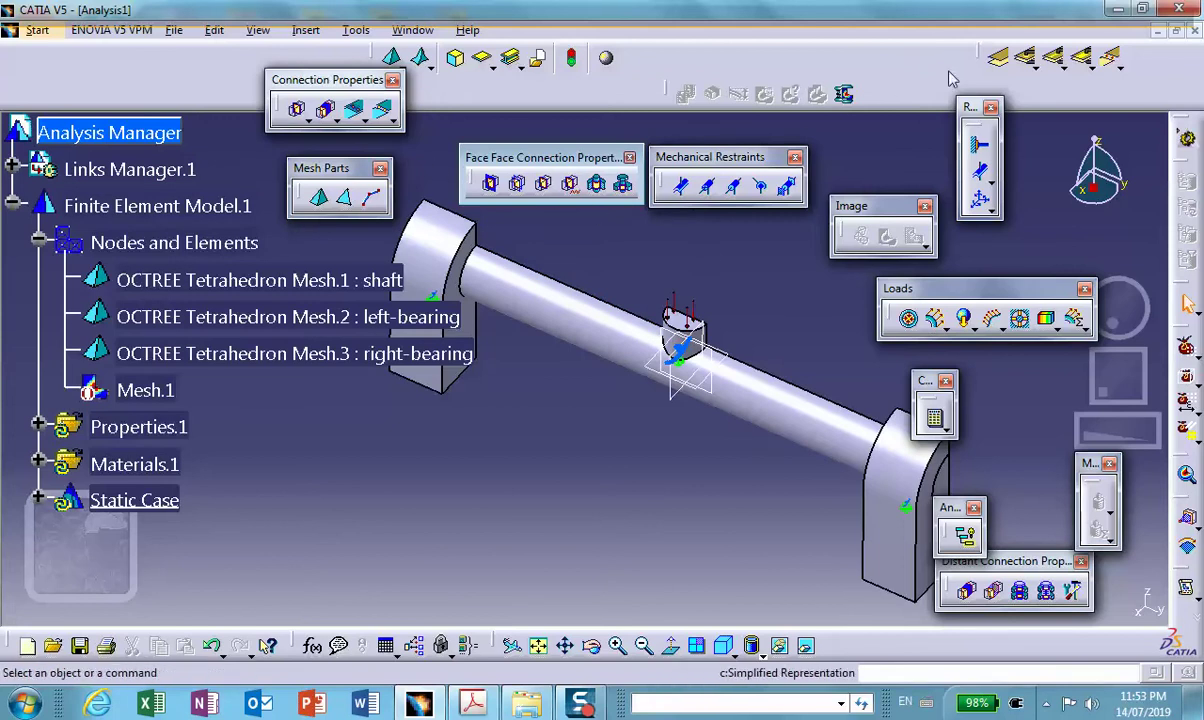
Connect the shaft's outer face to one bearing's bore face as General Analysis Connection.1, hiding the shaft
left_click(999, 60)
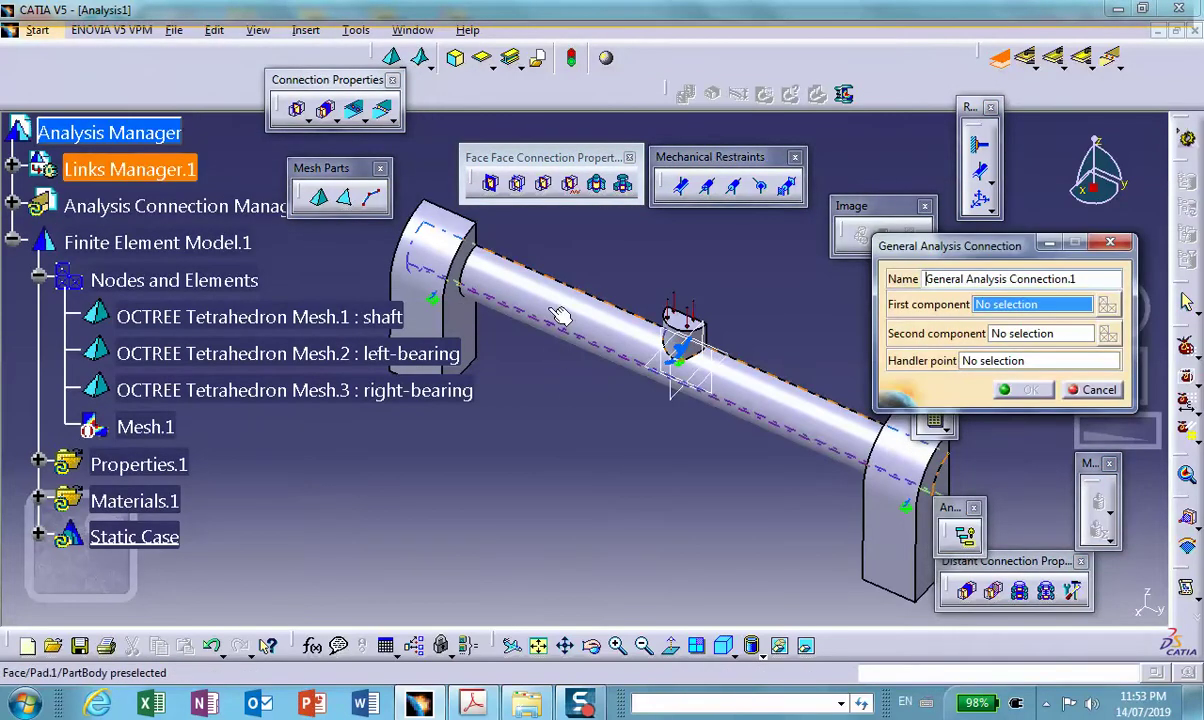
left_click(560, 315)
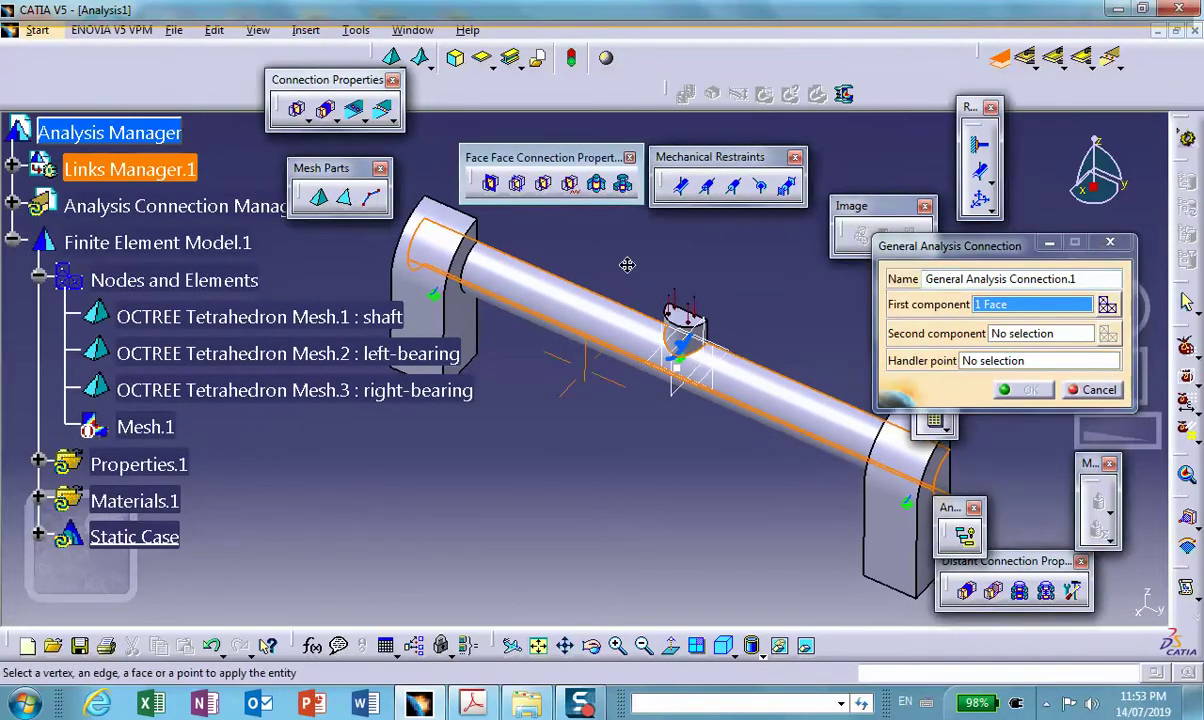
left_click(1000, 333)
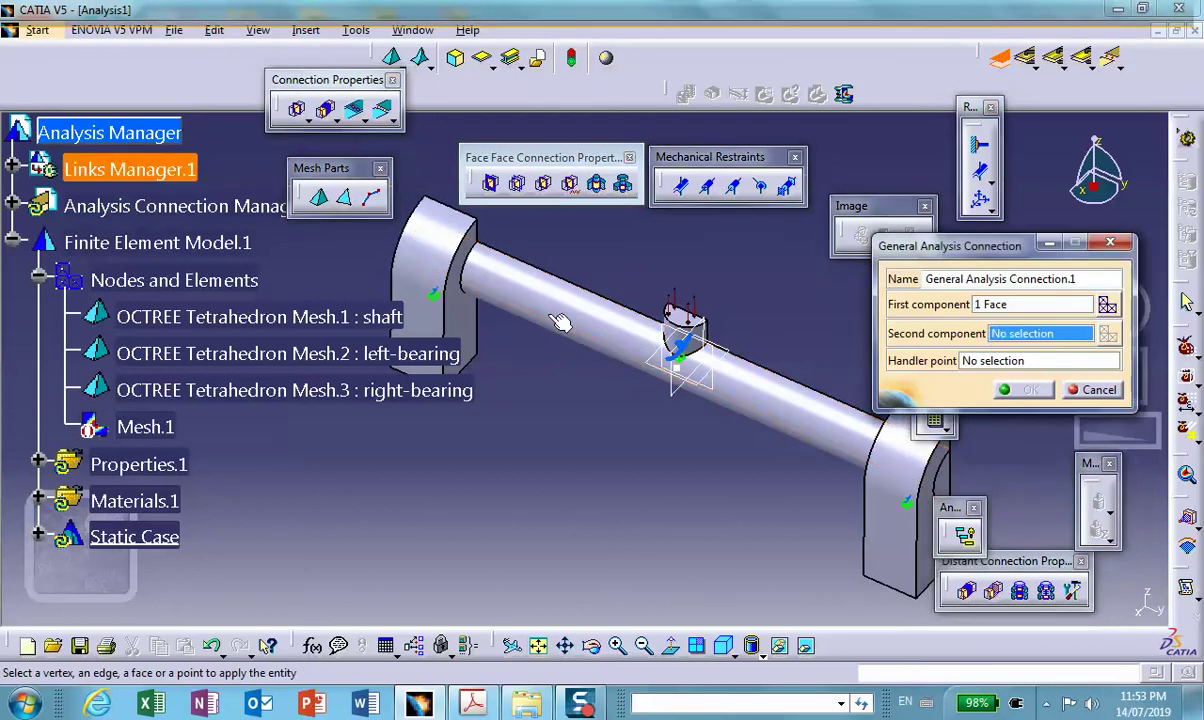
right_click(537, 300)
left_click(566, 338)
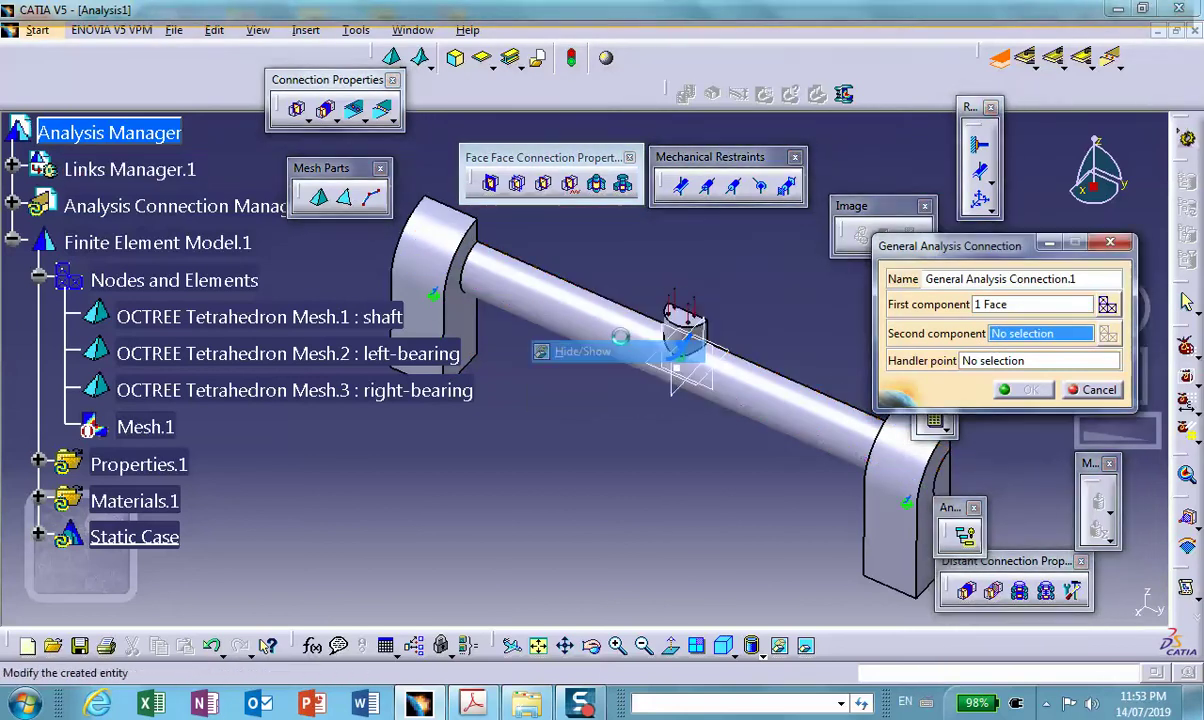
middle_click_drag(762, 308, 620, 330)
left_click(593, 340)
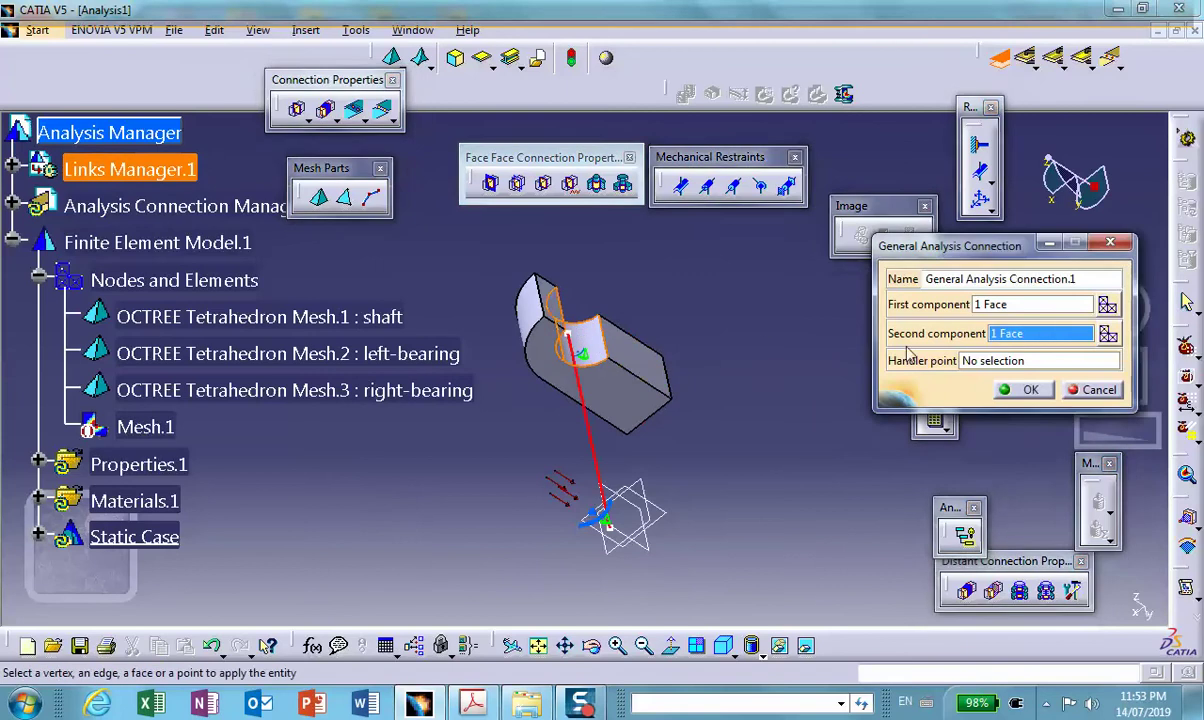
left_click(1031, 390)
middle_click_drag(980, 340, 850, 250)
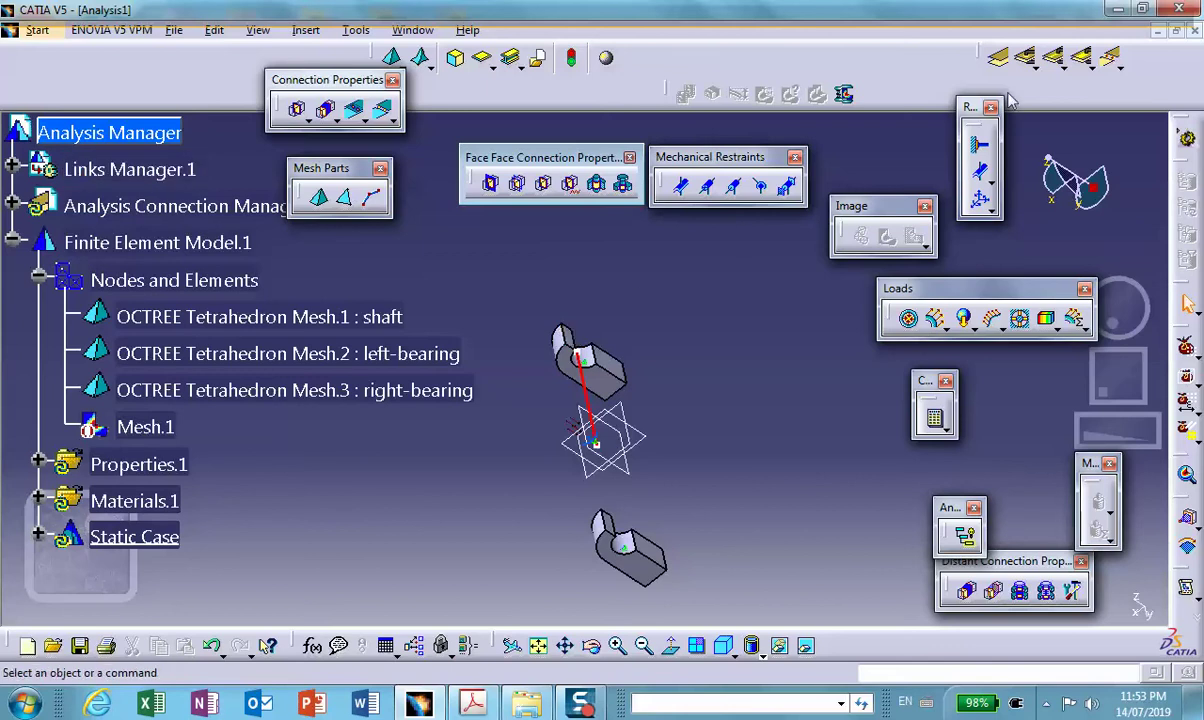
Link the other bearing's bore to the shaft face as General Analysis Connection.2, unhiding the shaft
left_click(1000, 57)
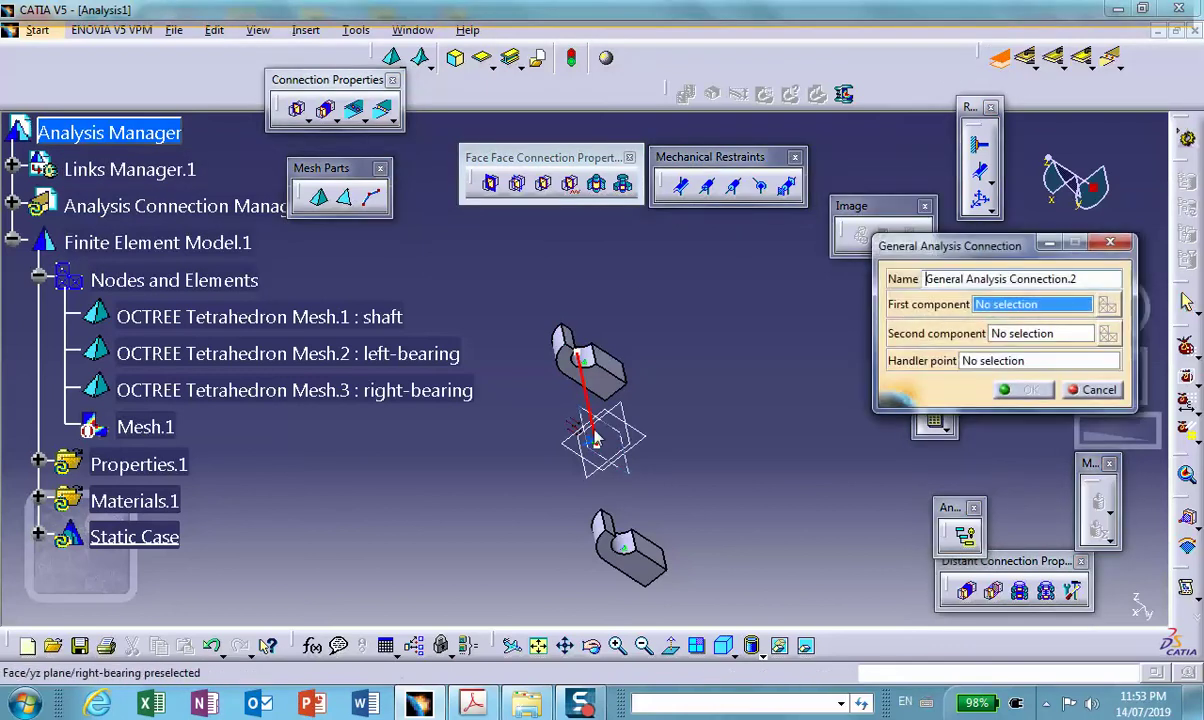
middle_click_drag(461, 449, 506, 252)
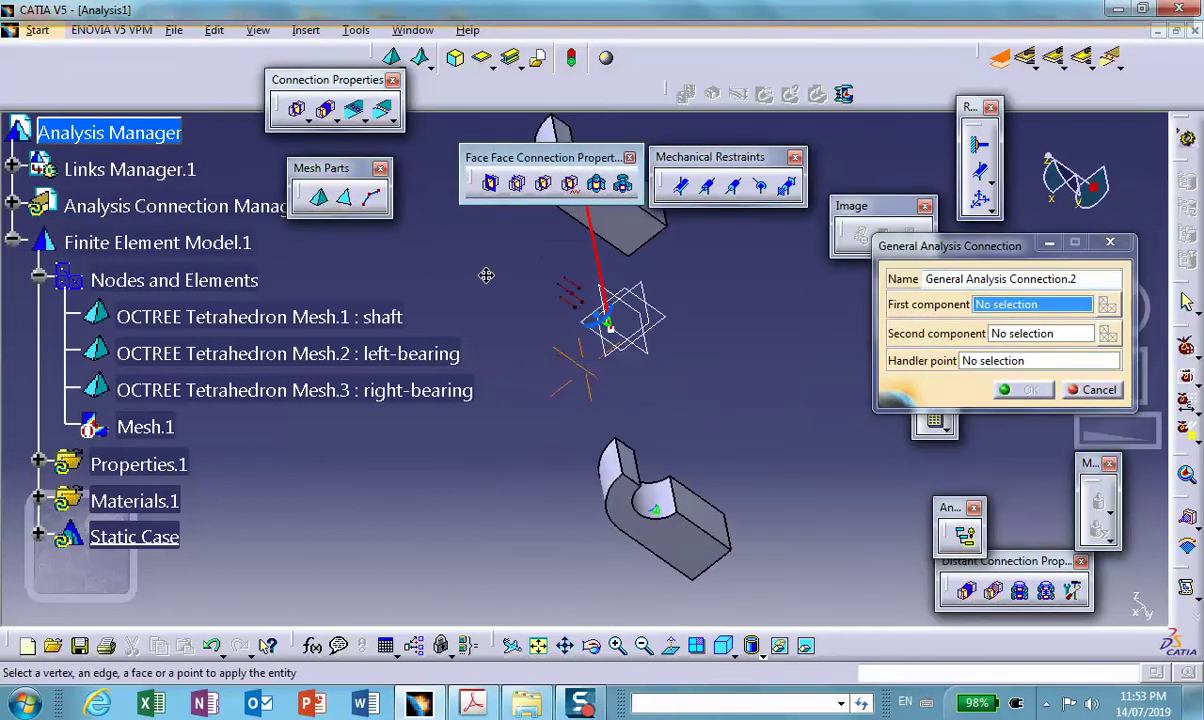
left_click(663, 497)
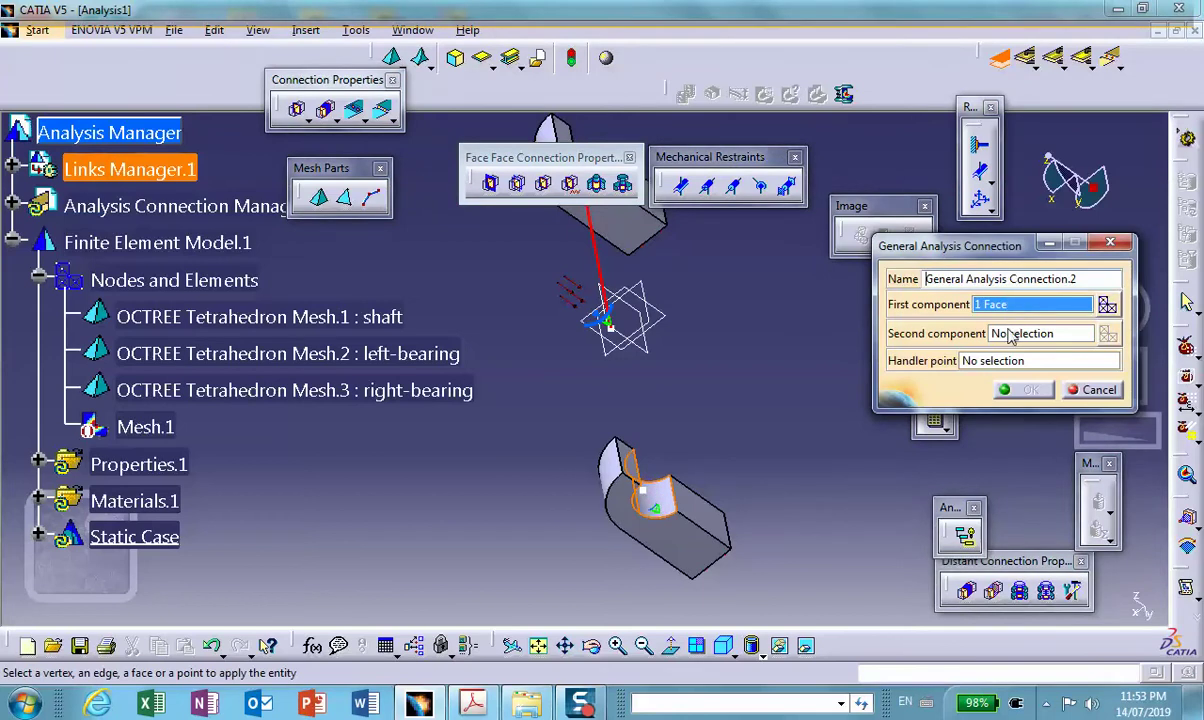
left_click(810, 652)
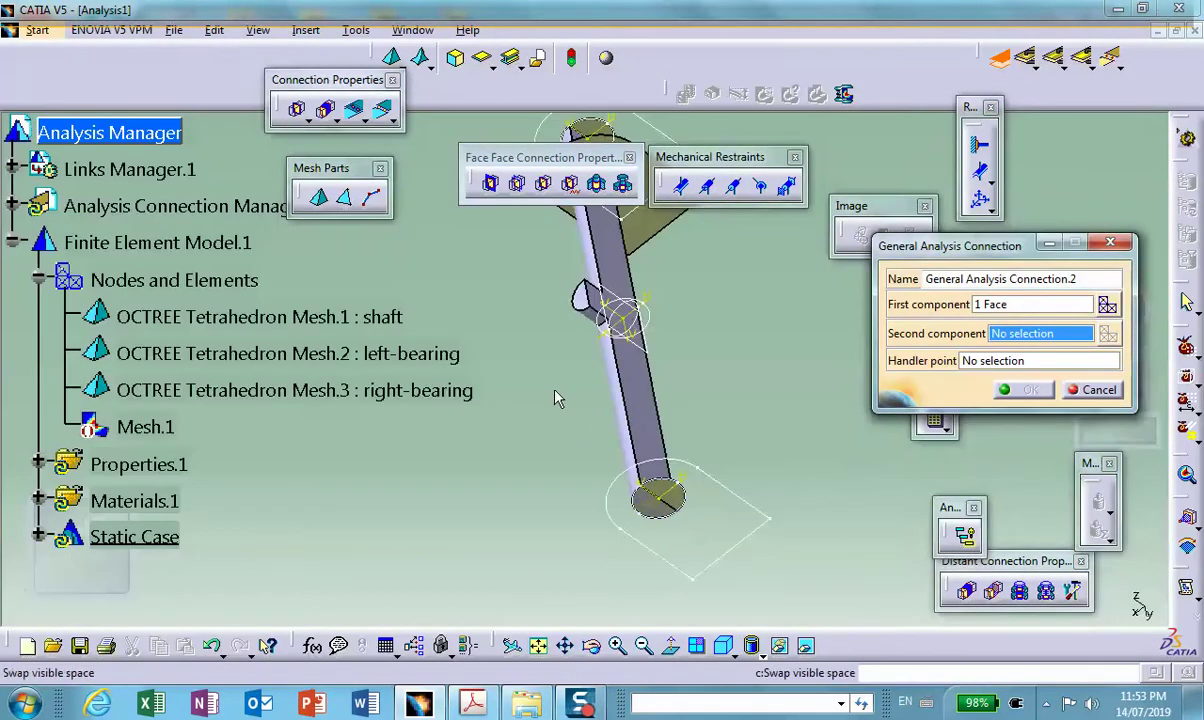
right_click(678, 316)
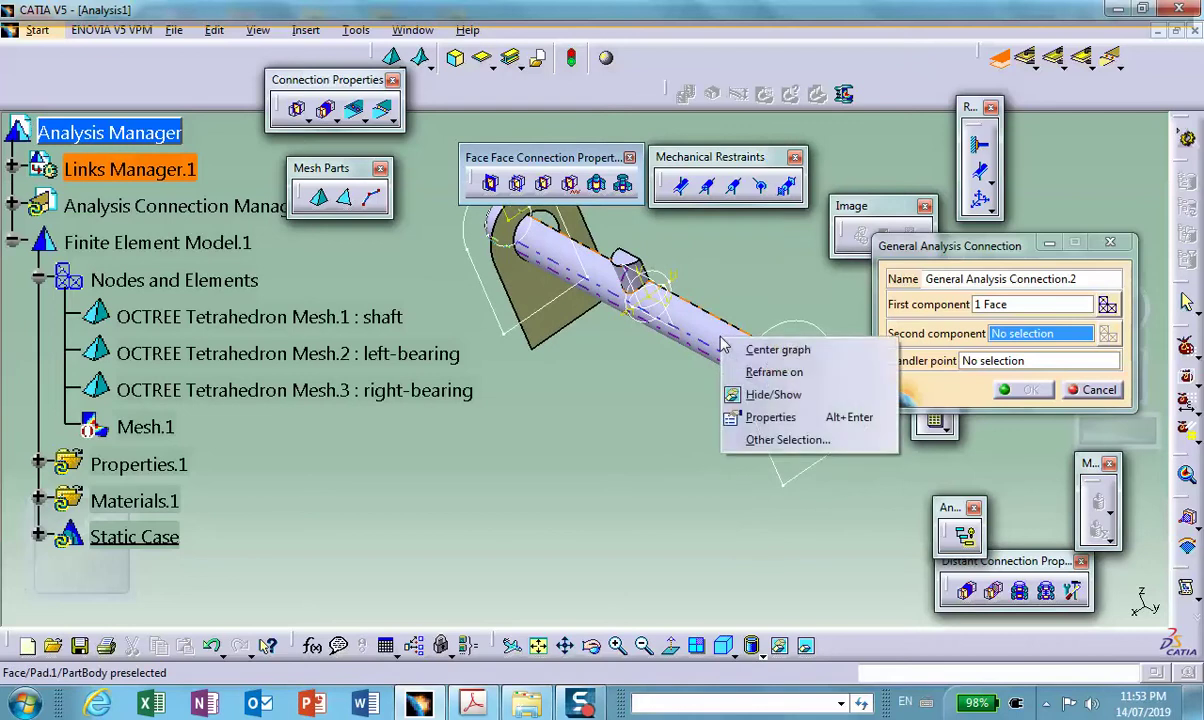
left_click(698, 378)
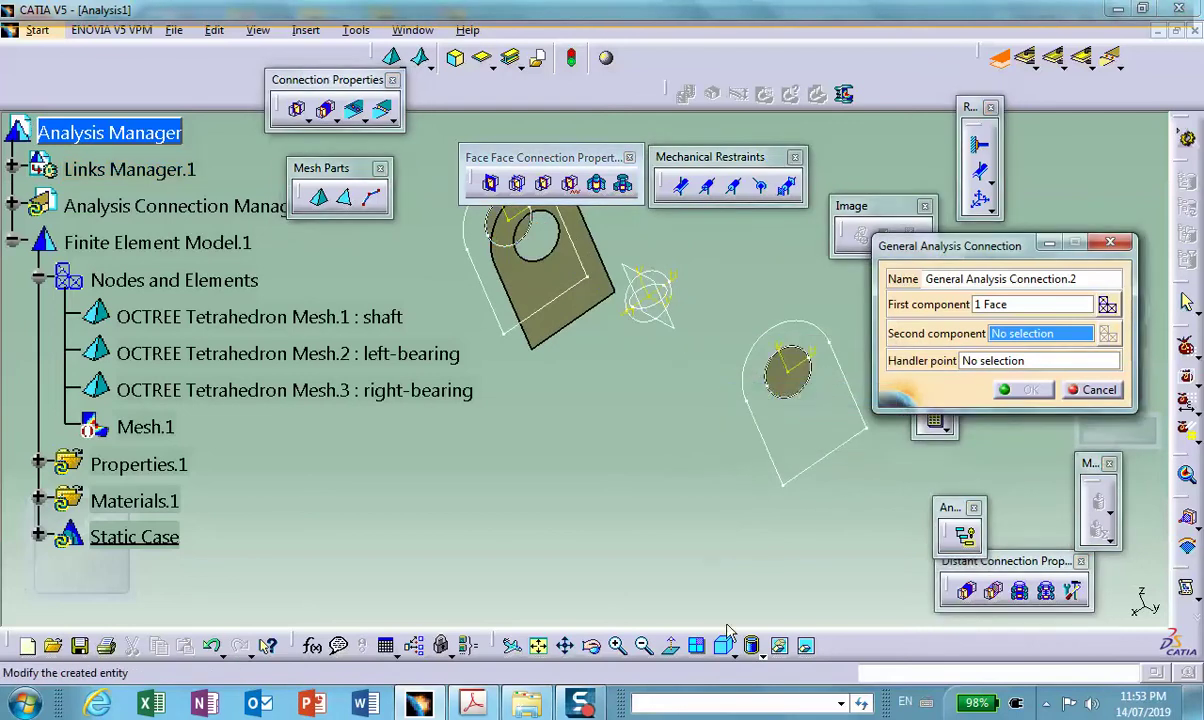
left_click(805, 645)
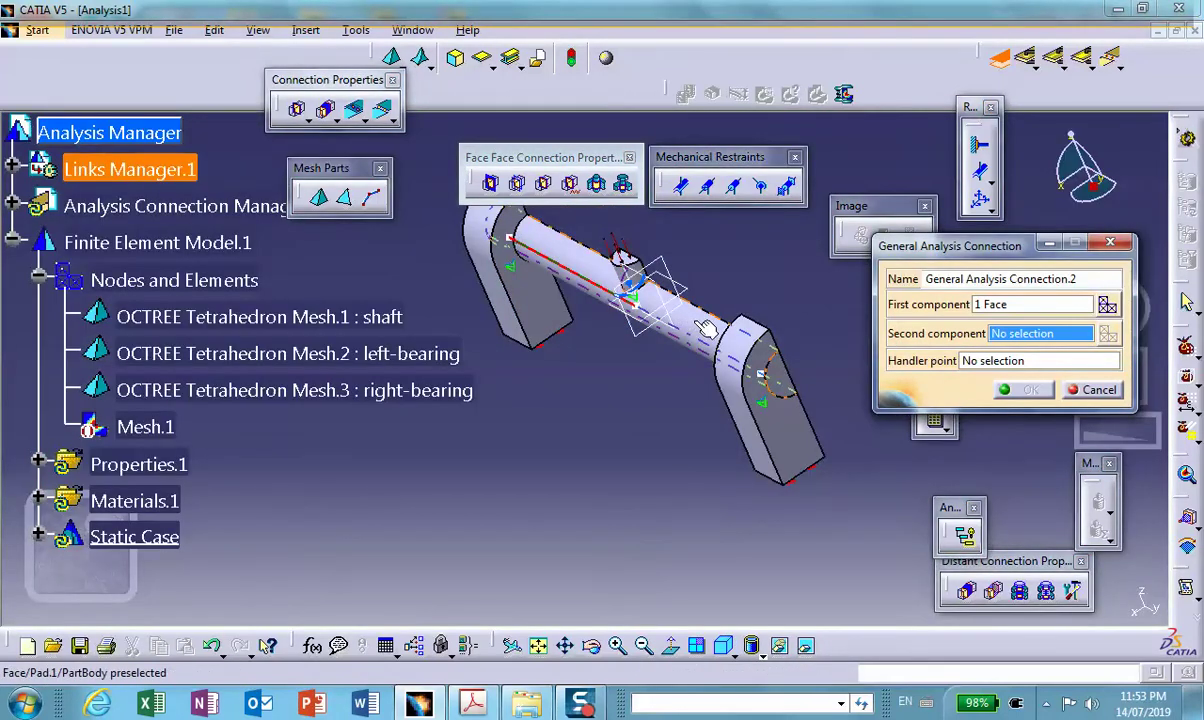
left_click(706, 330)
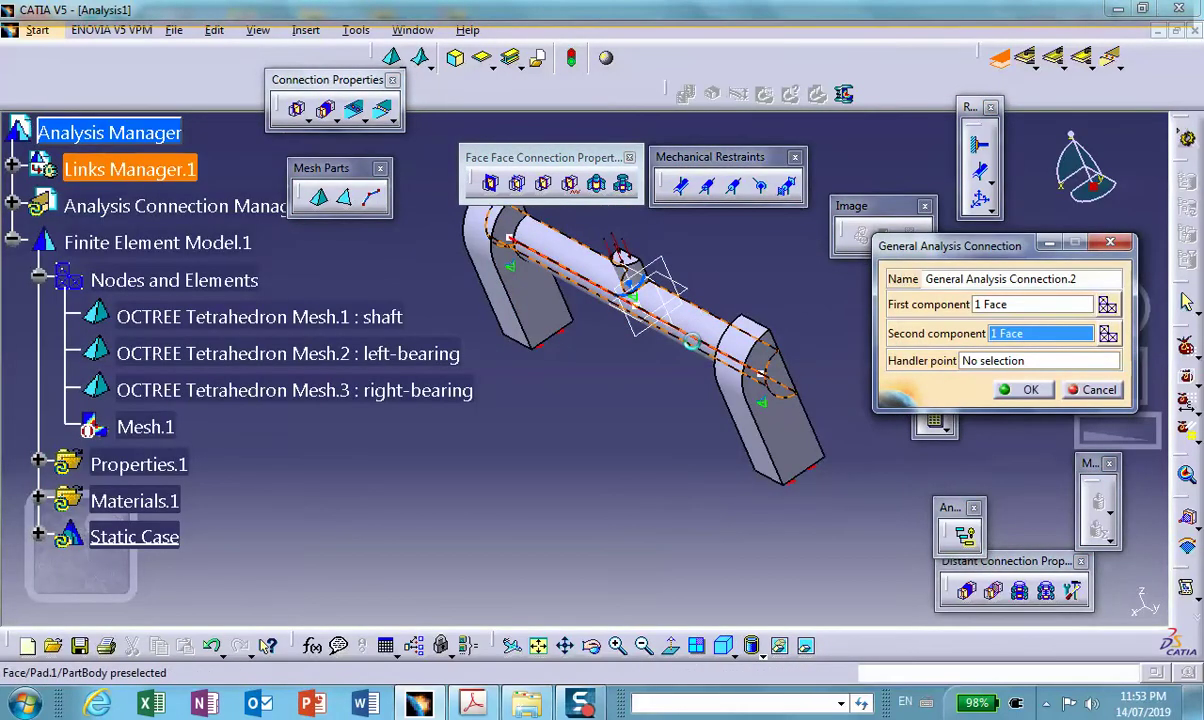
left_click(1026, 390)
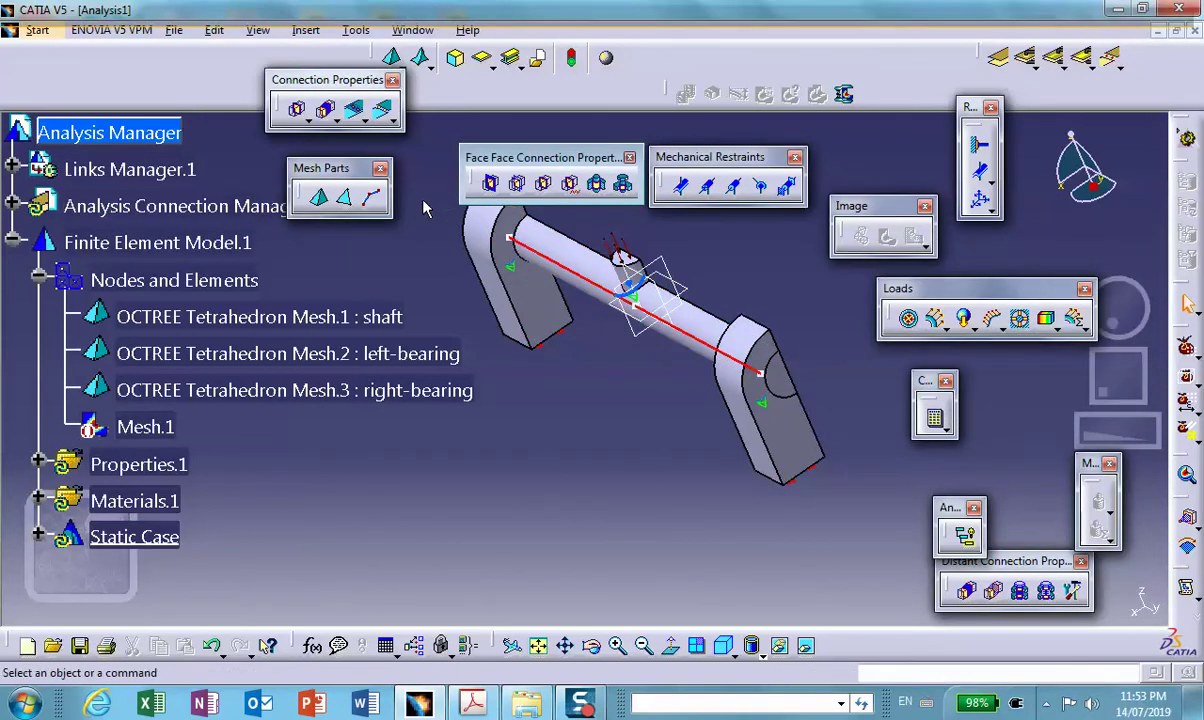
Add contact connection properties on General Analysis Connection.1 and General Analysis Connection.2
left_click(517, 186)
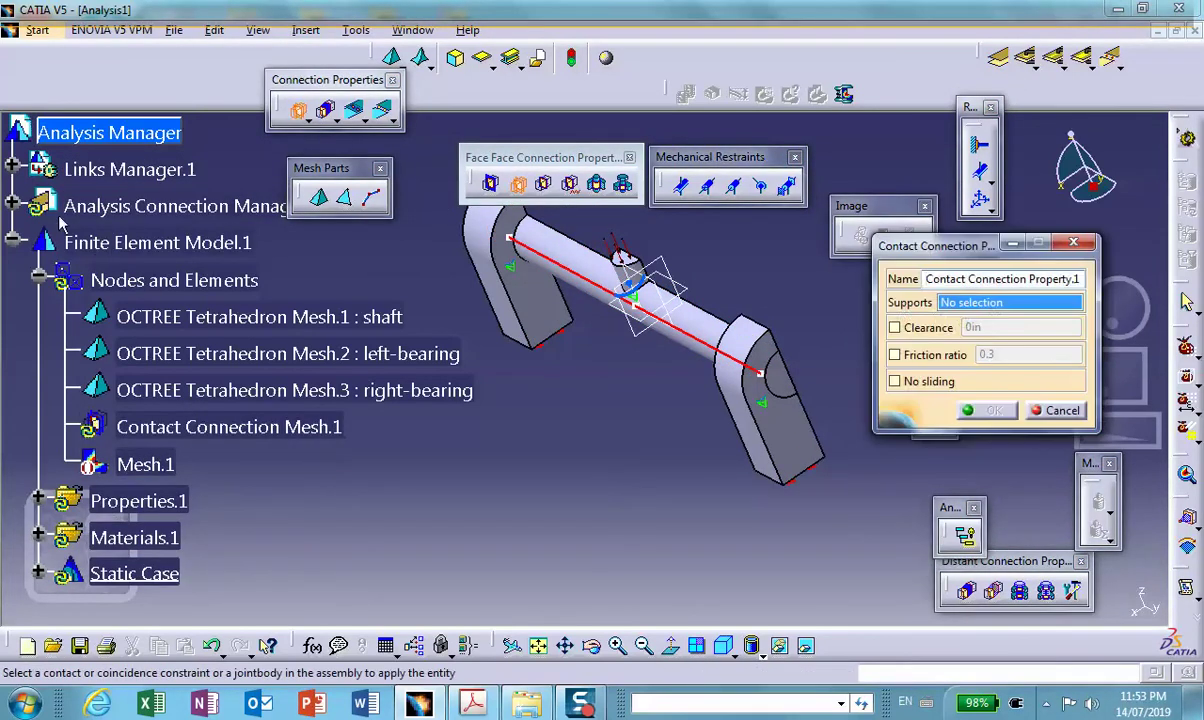
left_click(13, 205)
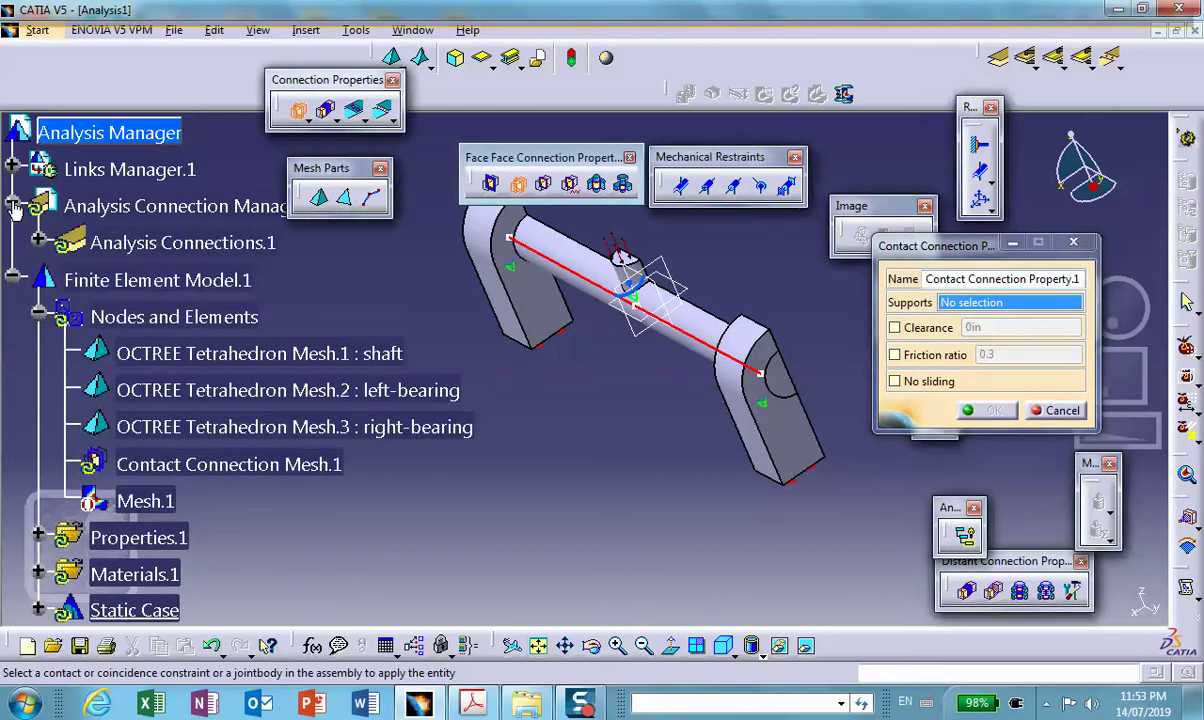
left_click(38, 243)
left_click(225, 280)
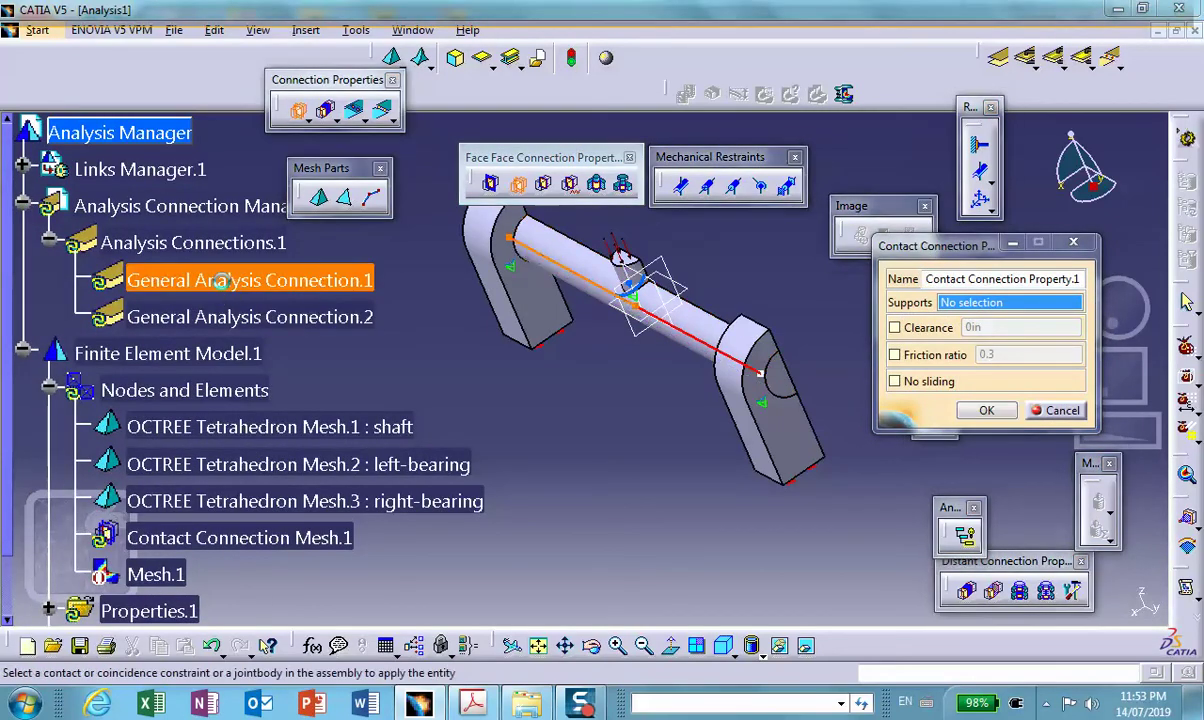
left_click(986, 409)
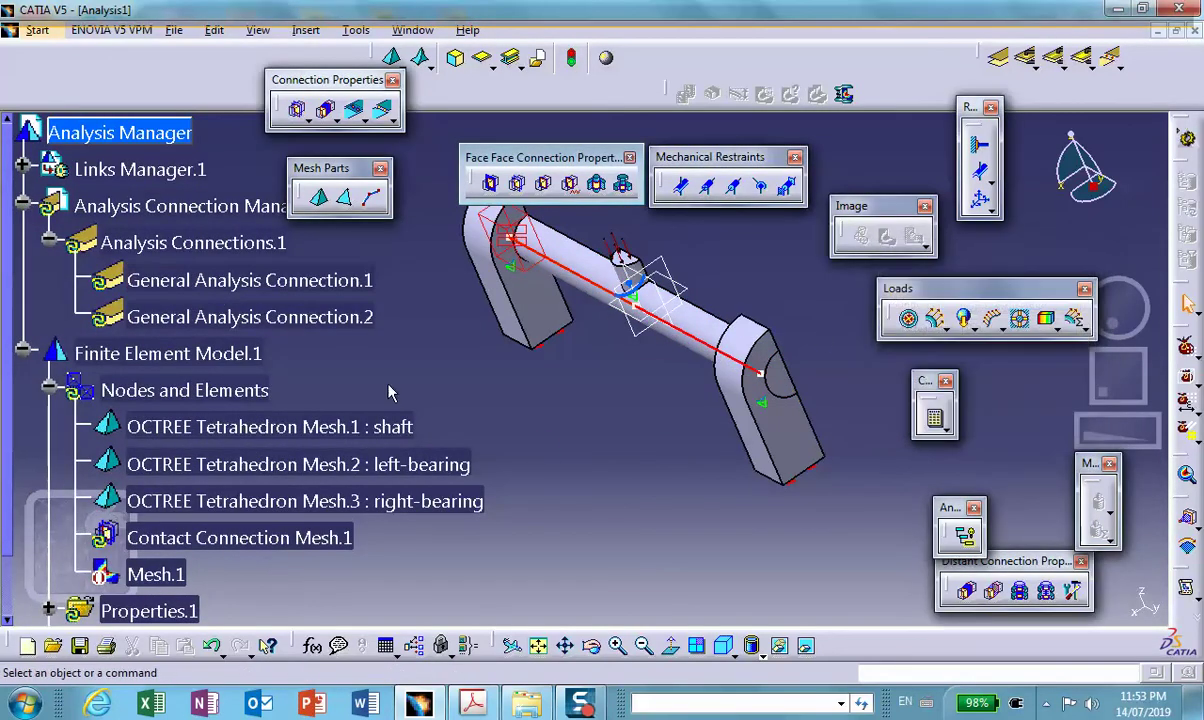
left_click(514, 186)
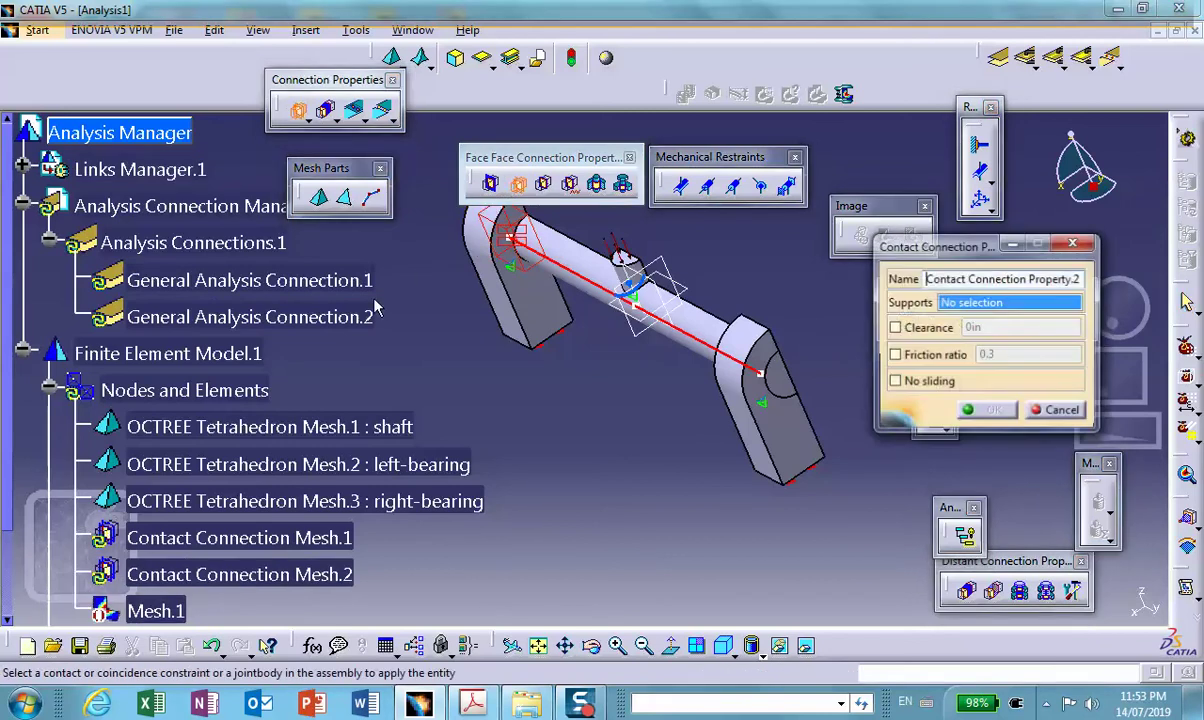
left_click(636, 261)
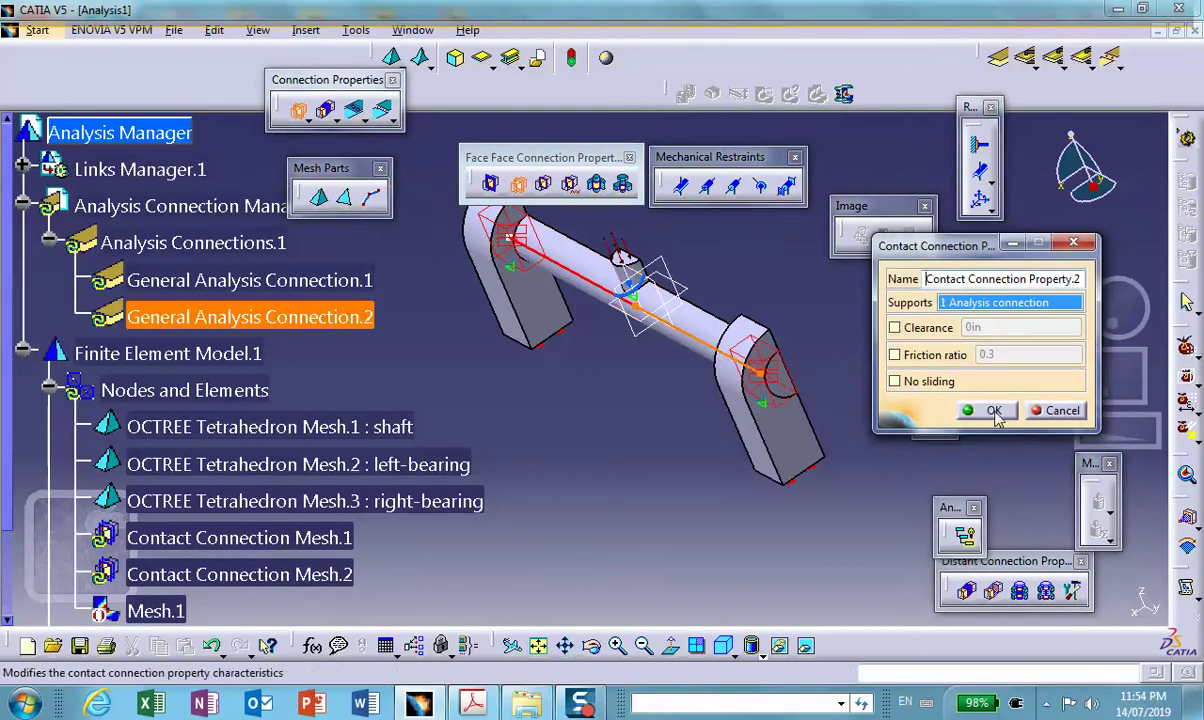
left_click(993, 411)
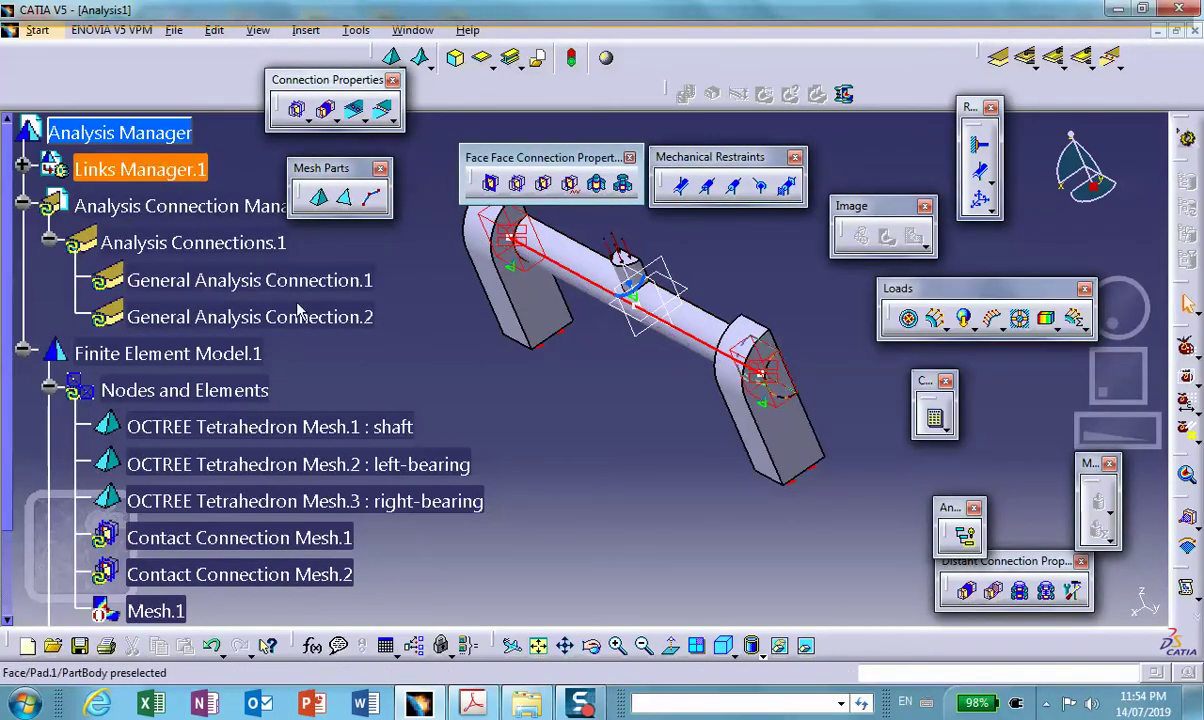
Start a new general analysis connection, hiding the bearing to pick a shaft edge as first component
middle_click_drag(640, 443, 740, 495)
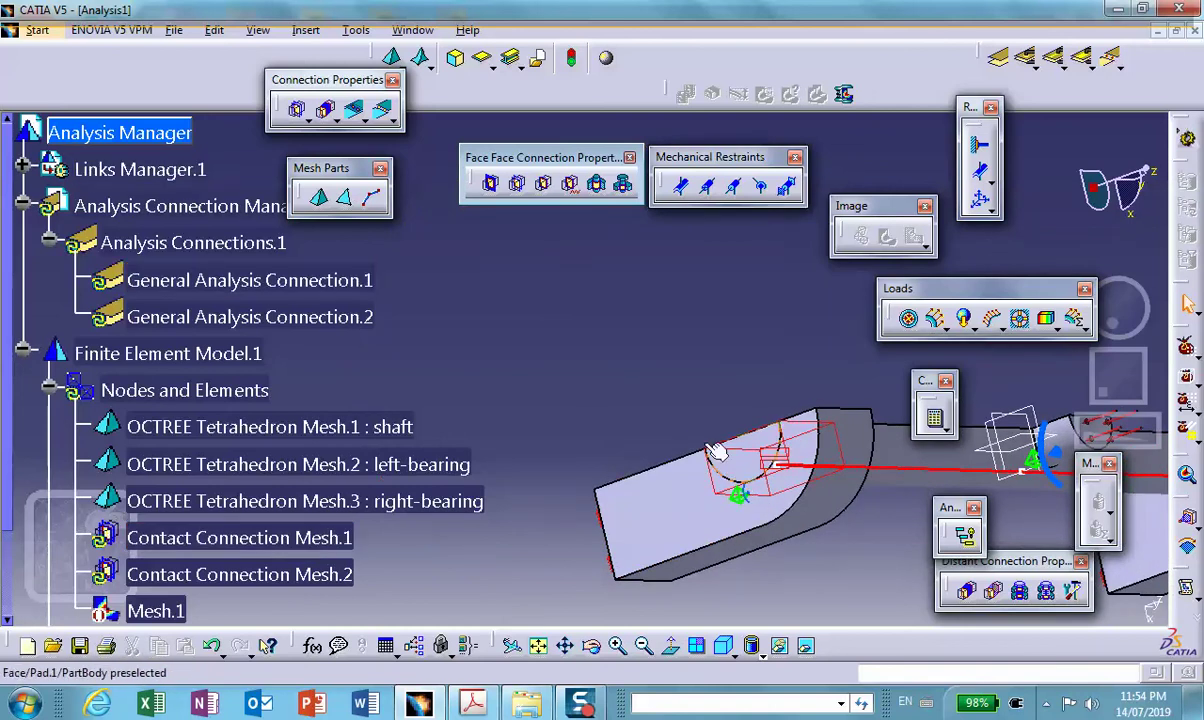
middle_click_drag(727, 372, 704, 462)
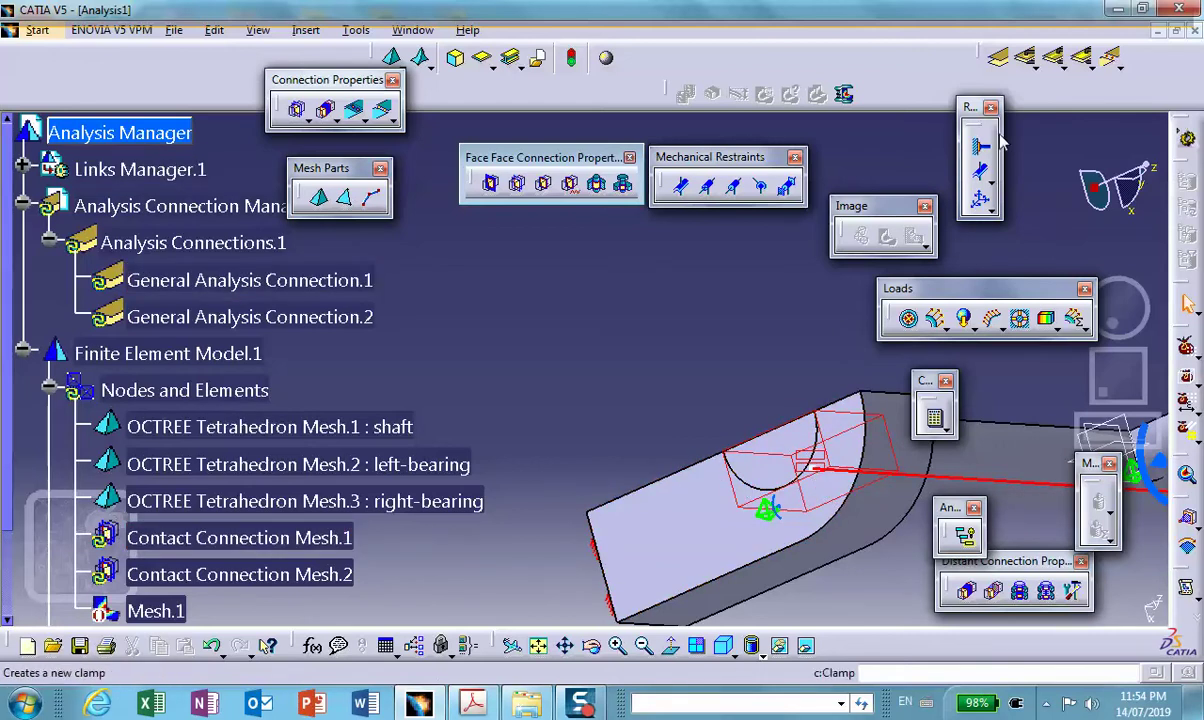
left_click(1000, 61)
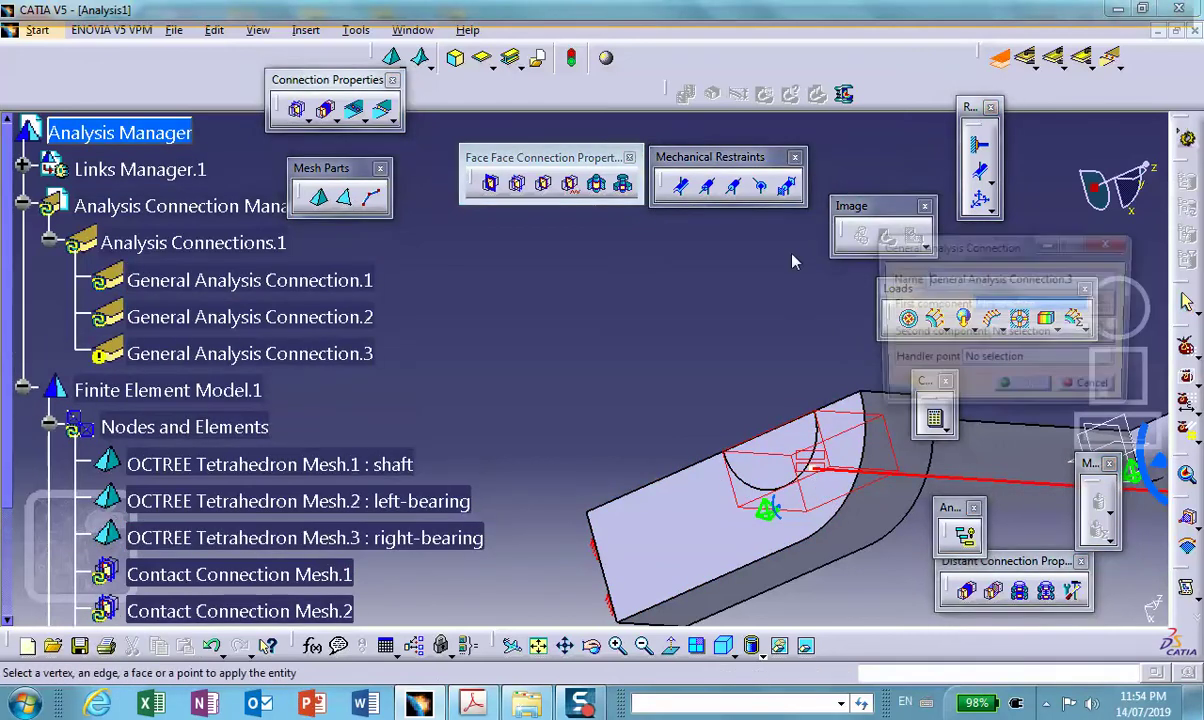
right_click(680, 518)
left_click(718, 568)
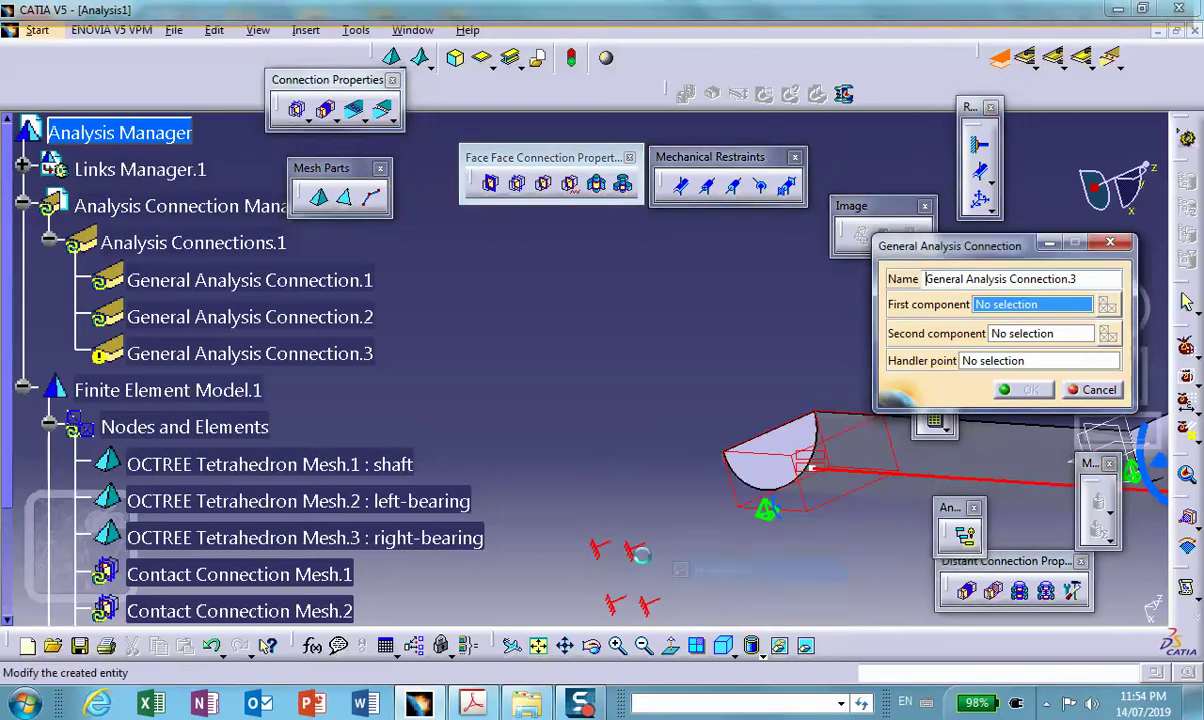
left_click(742, 484)
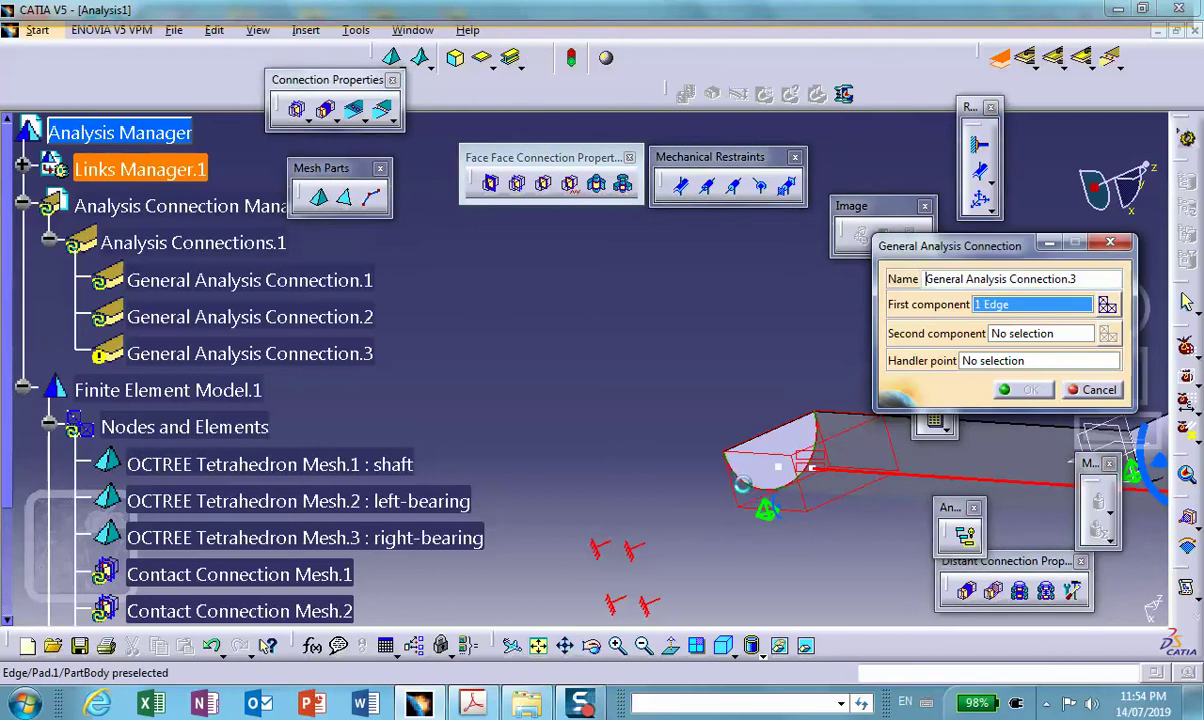
left_click(1017, 334)
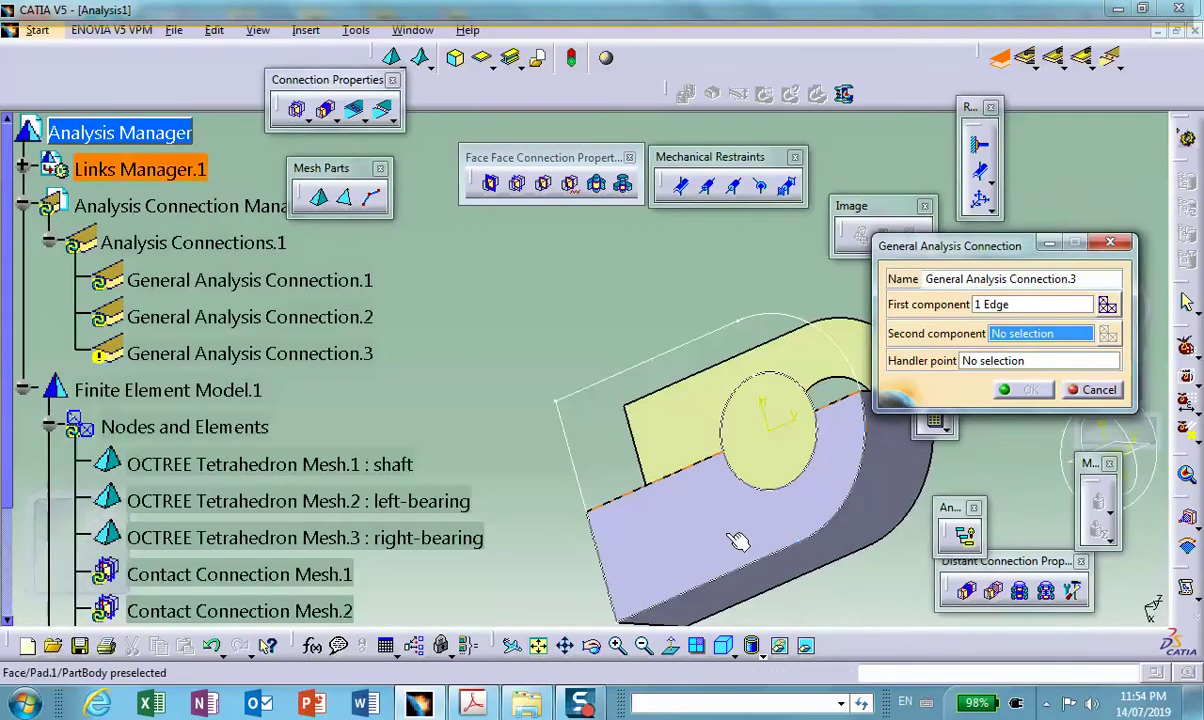
Pick the bearing bore's arc edge as second component, creating General Analysis Connection.3
right_click(730, 535)
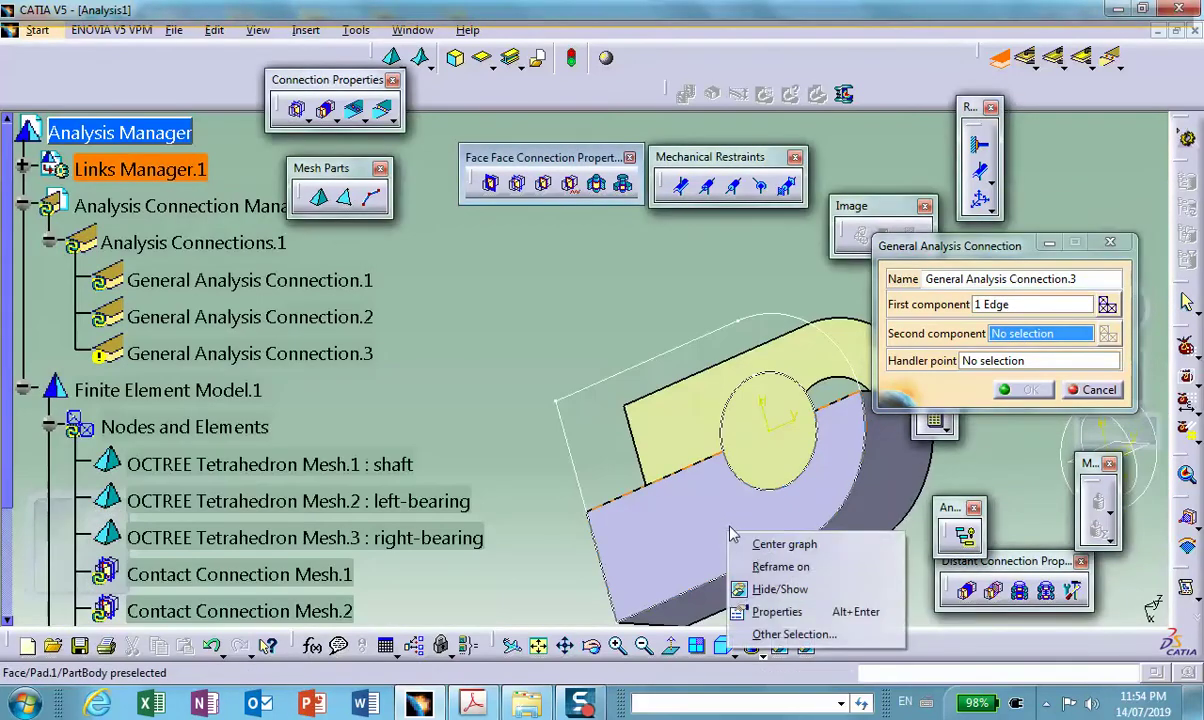
left_click(779, 589)
left_click(751, 645)
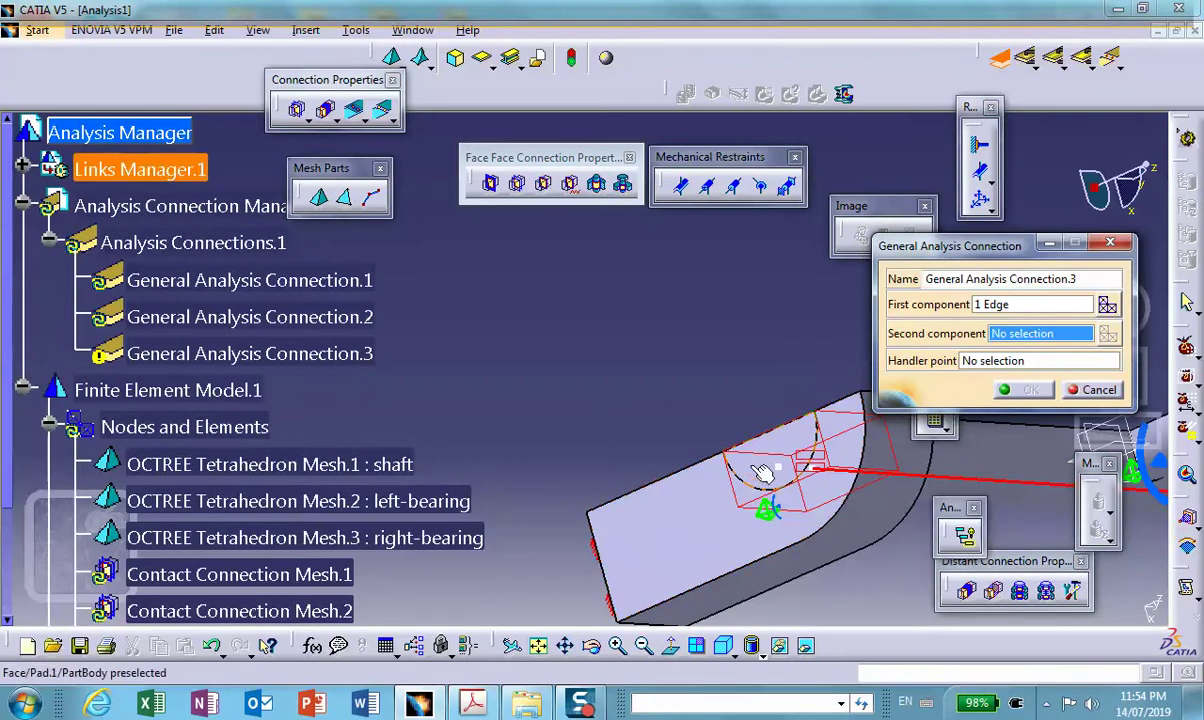
right_click(763, 474)
left_click(783, 527)
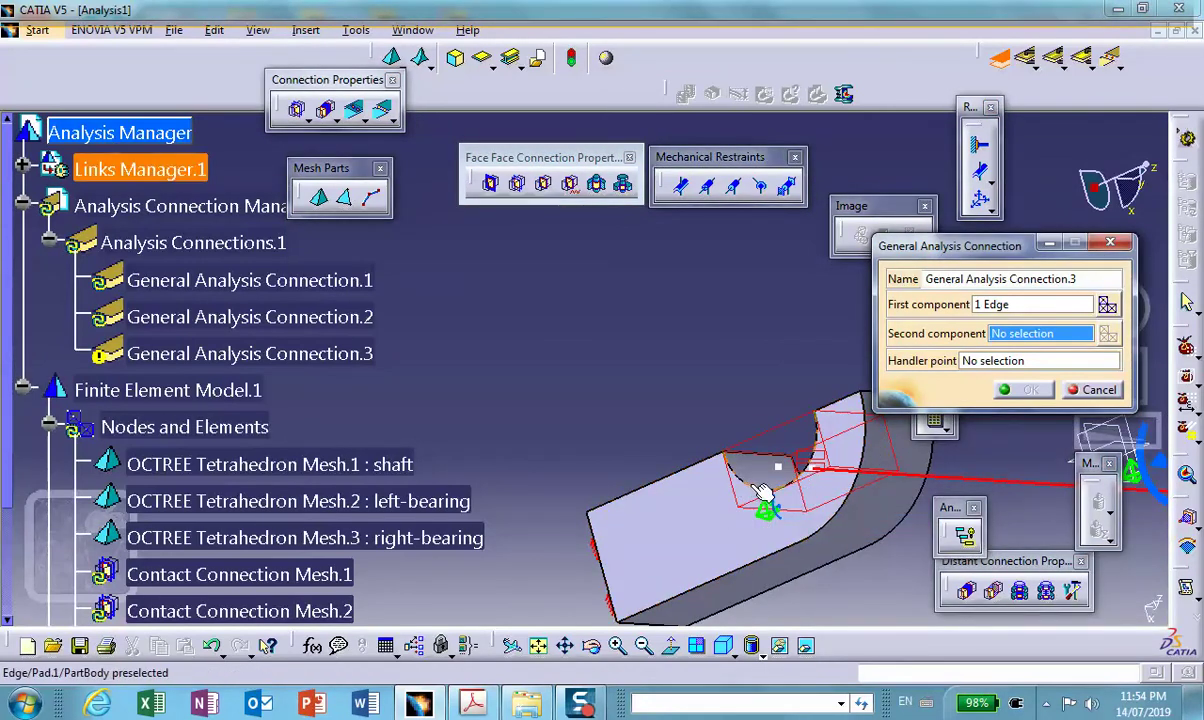
middle_click_drag(769, 500, 536, 383)
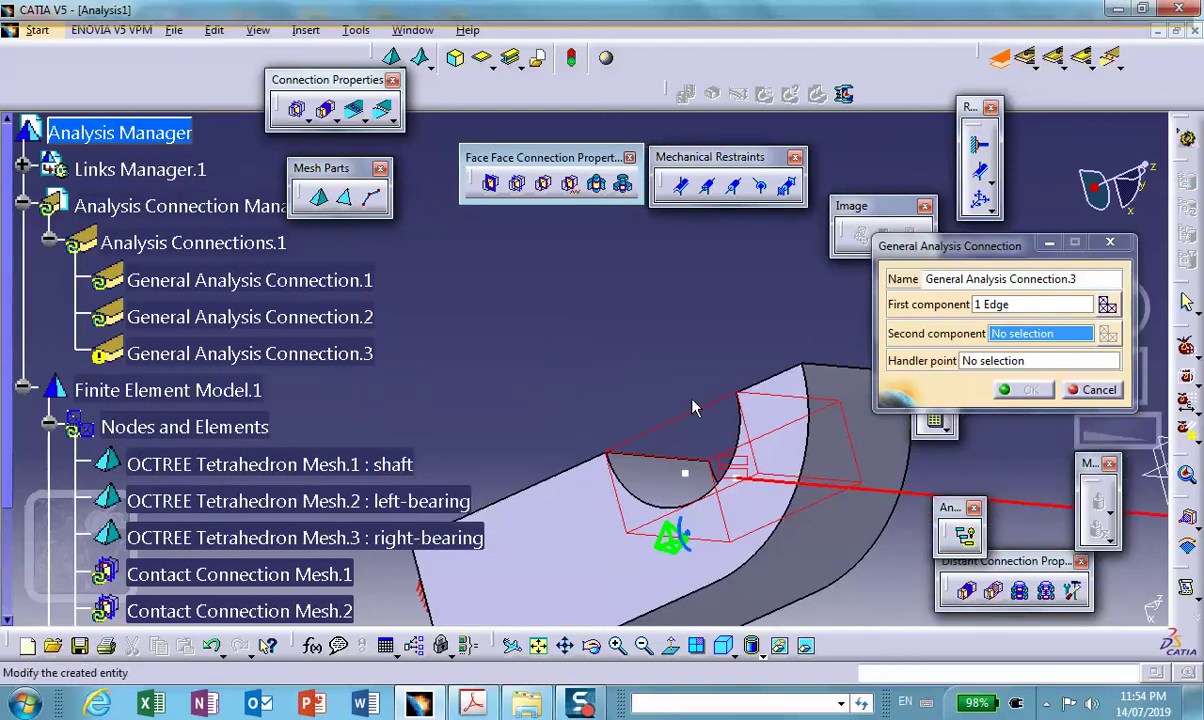
left_click(742, 432)
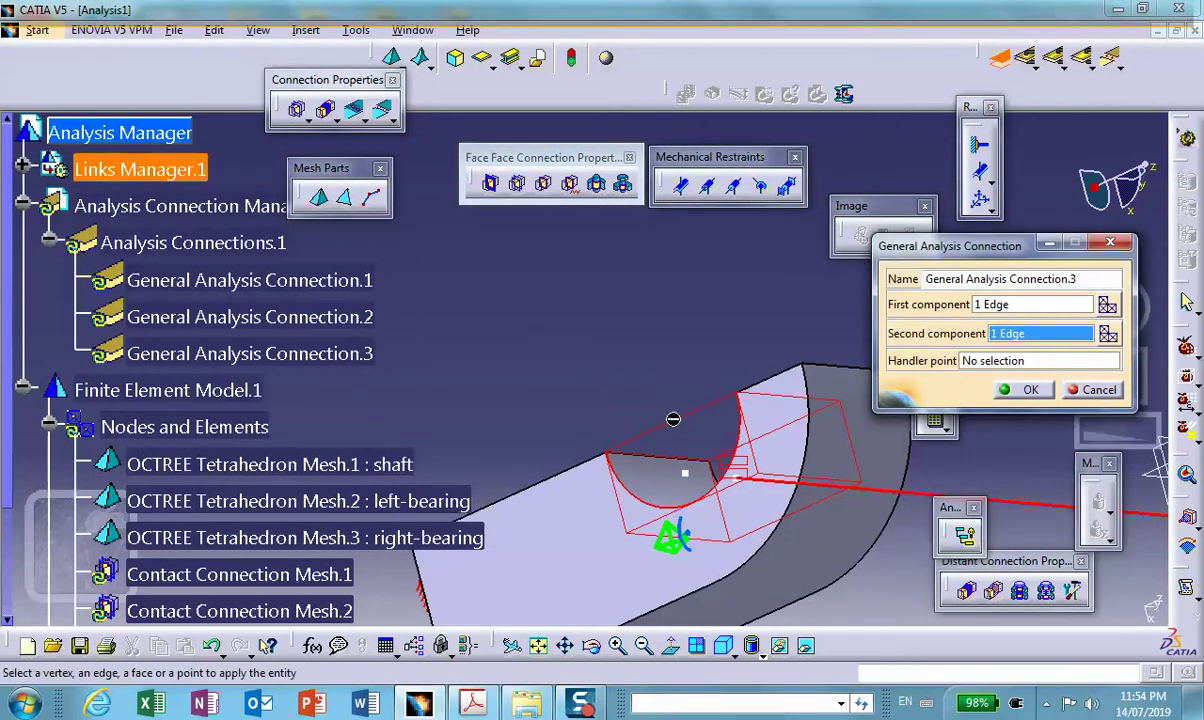
left_click(1030, 390)
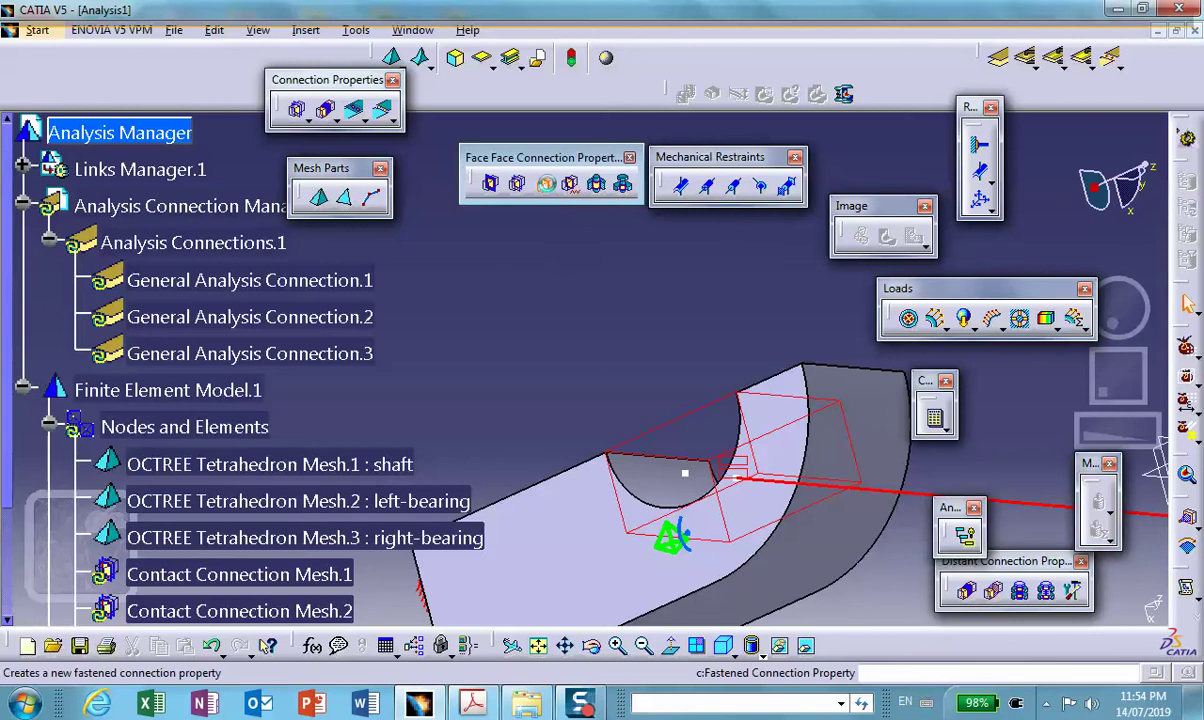
Give General Analysis Connection.3 a fastened connection property, then pan to see the whole assembly
left_click(297, 109)
left_click(359, 349)
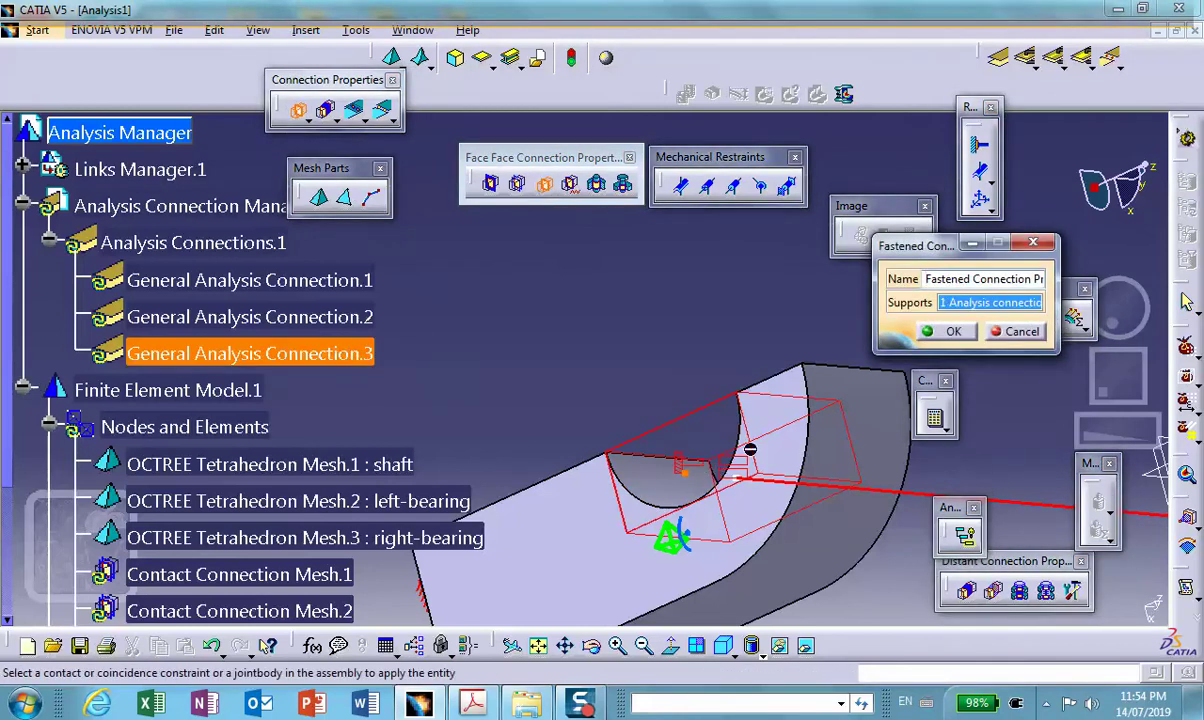
left_click(953, 331)
middle_click_drag(605, 376, 707, 415)
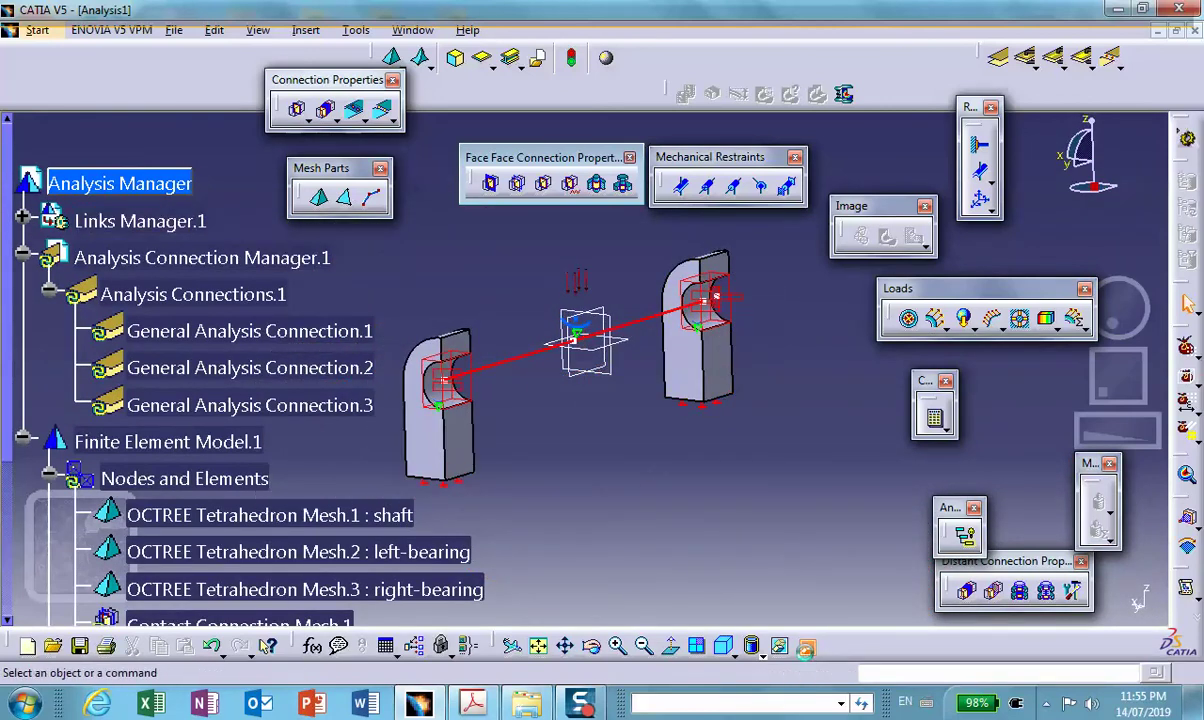
Unhide the shaft from the hidden space with Hide/Show, then begin a Surface Slider restraint
left_click(807, 648)
right_click(640, 318)
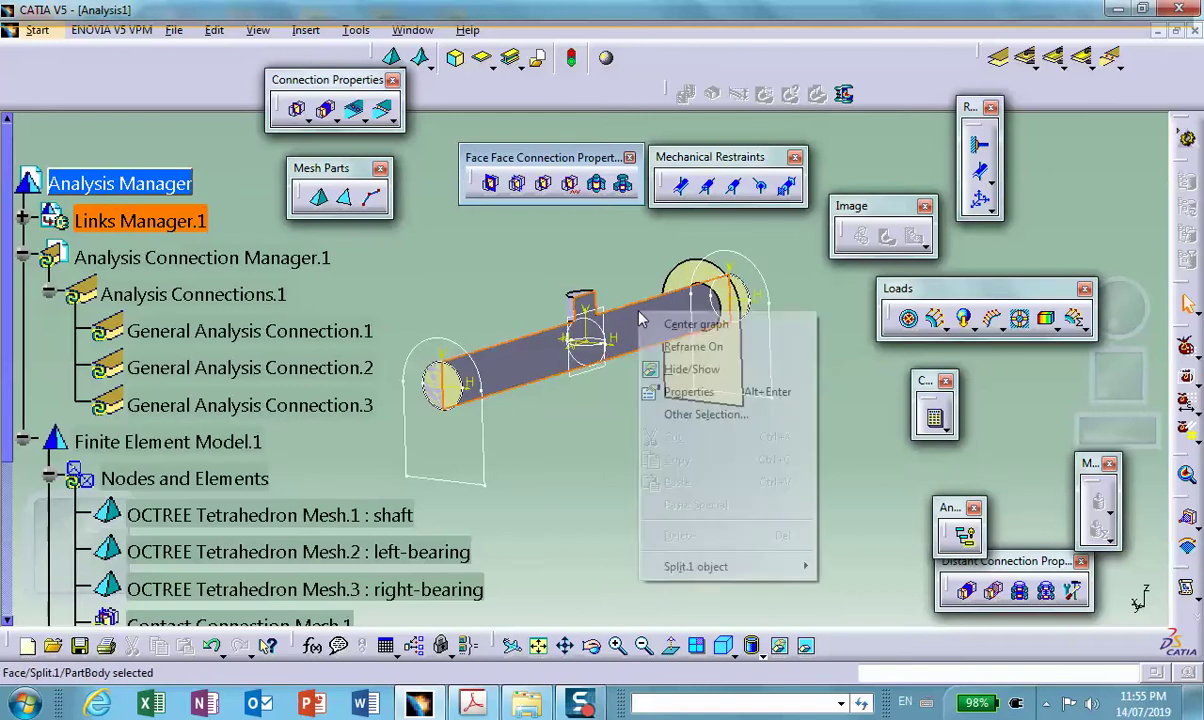
left_click(660, 369)
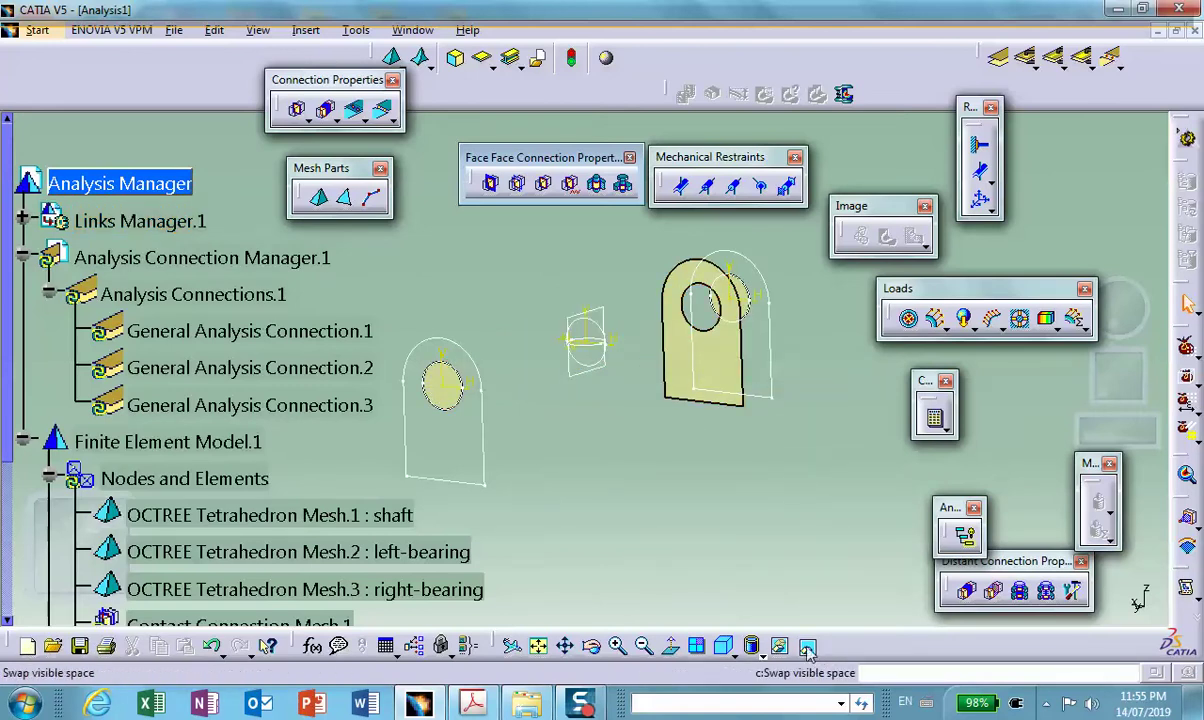
left_click(807, 648)
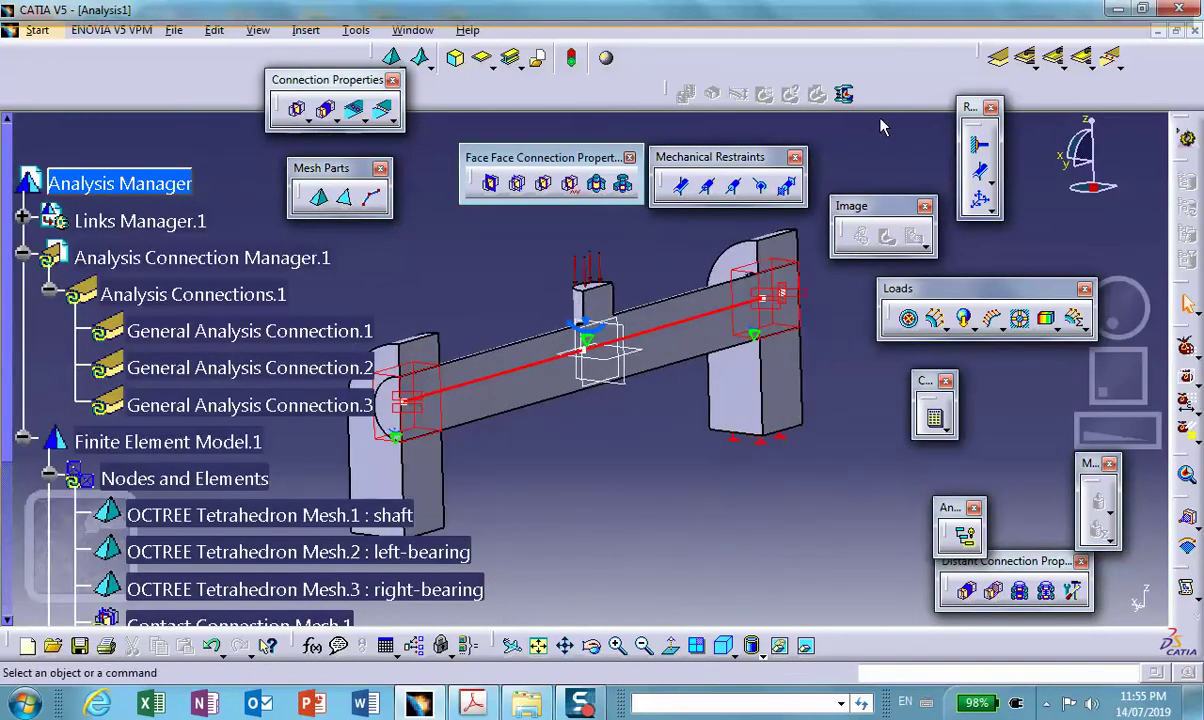
left_click(985, 176)
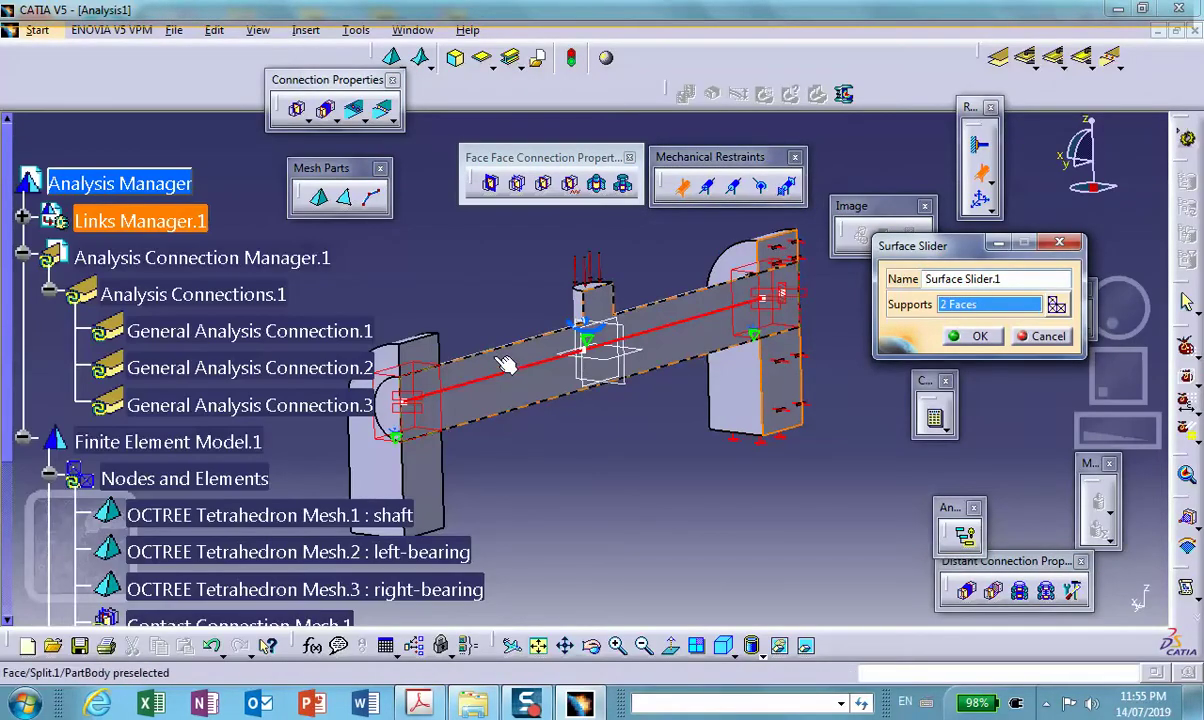
Add two left-bearing faces and the shaft face so Surface Slider.1 holds 5 faces
left_click(430, 358)
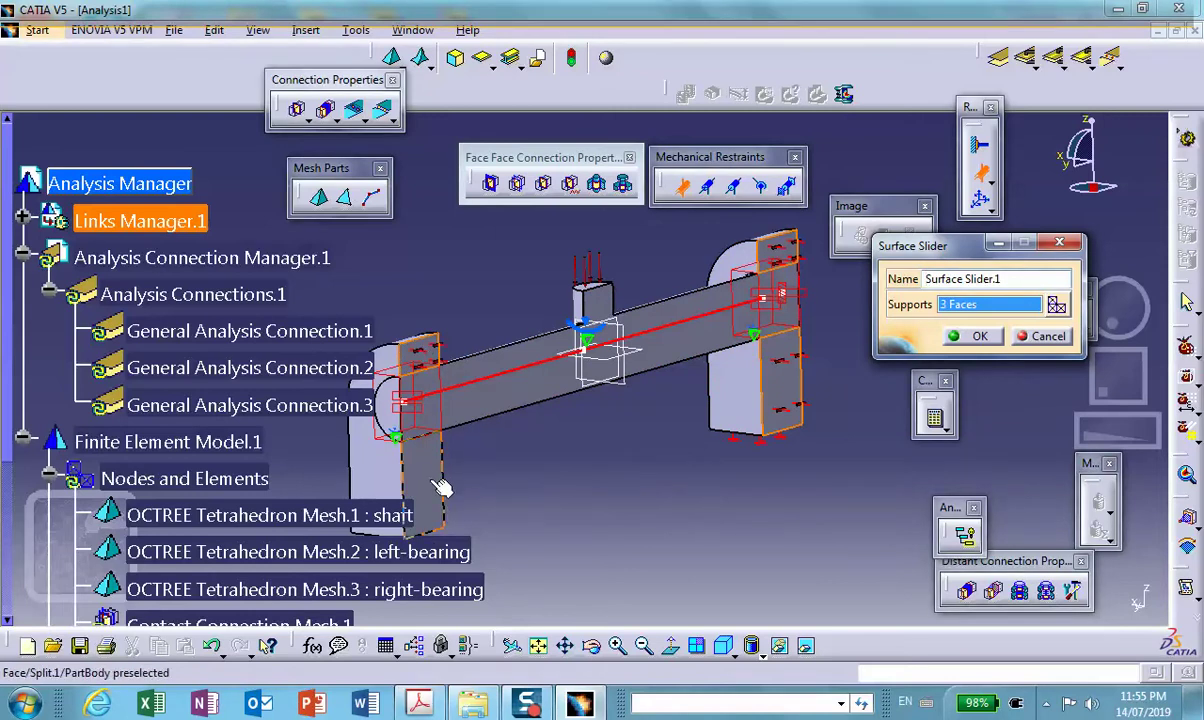
left_click(440, 487)
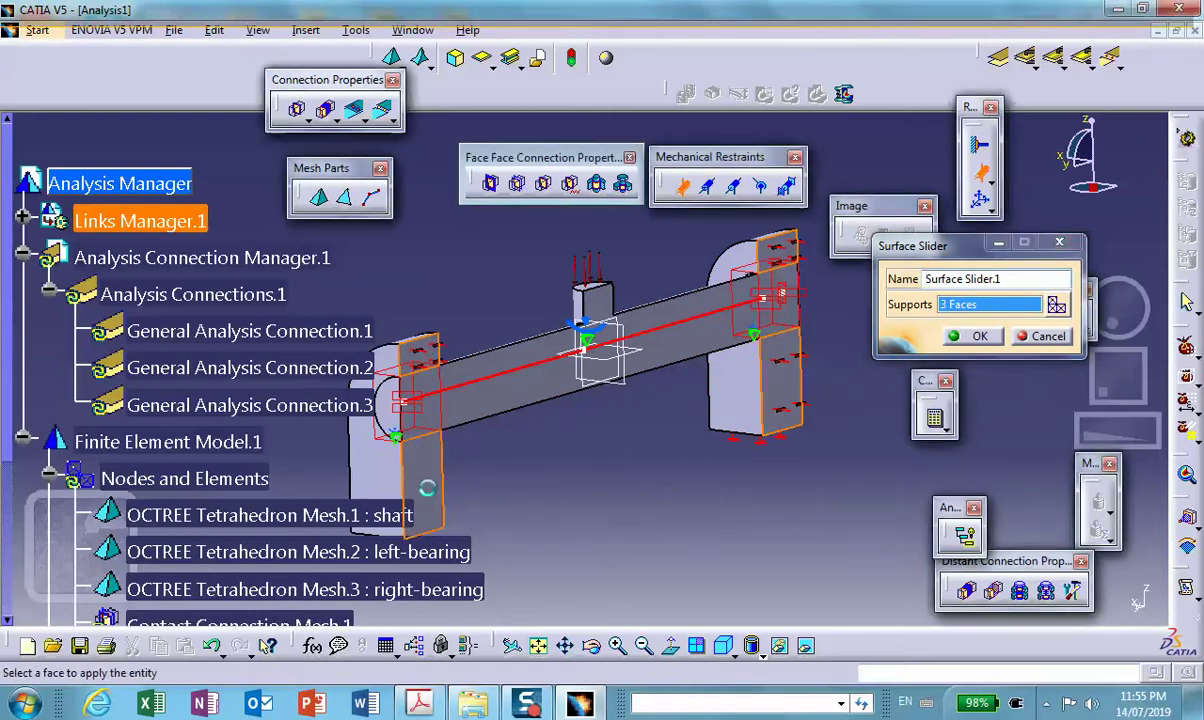
left_click(535, 390)
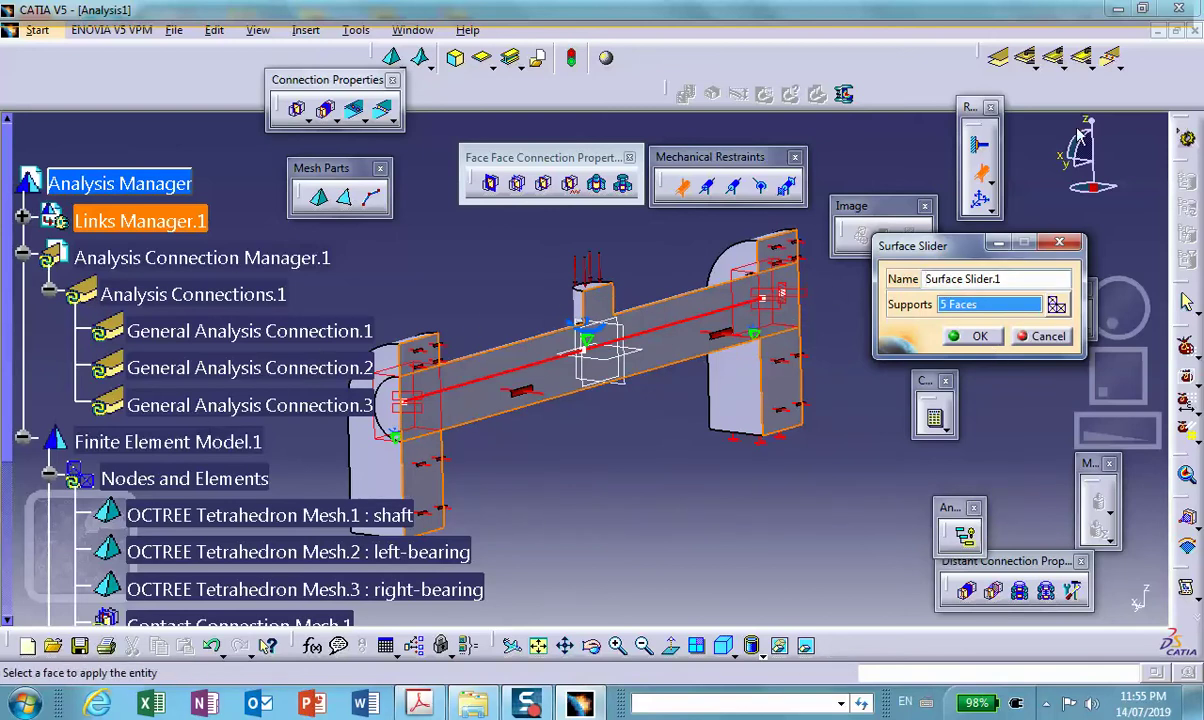
left_click(980, 336)
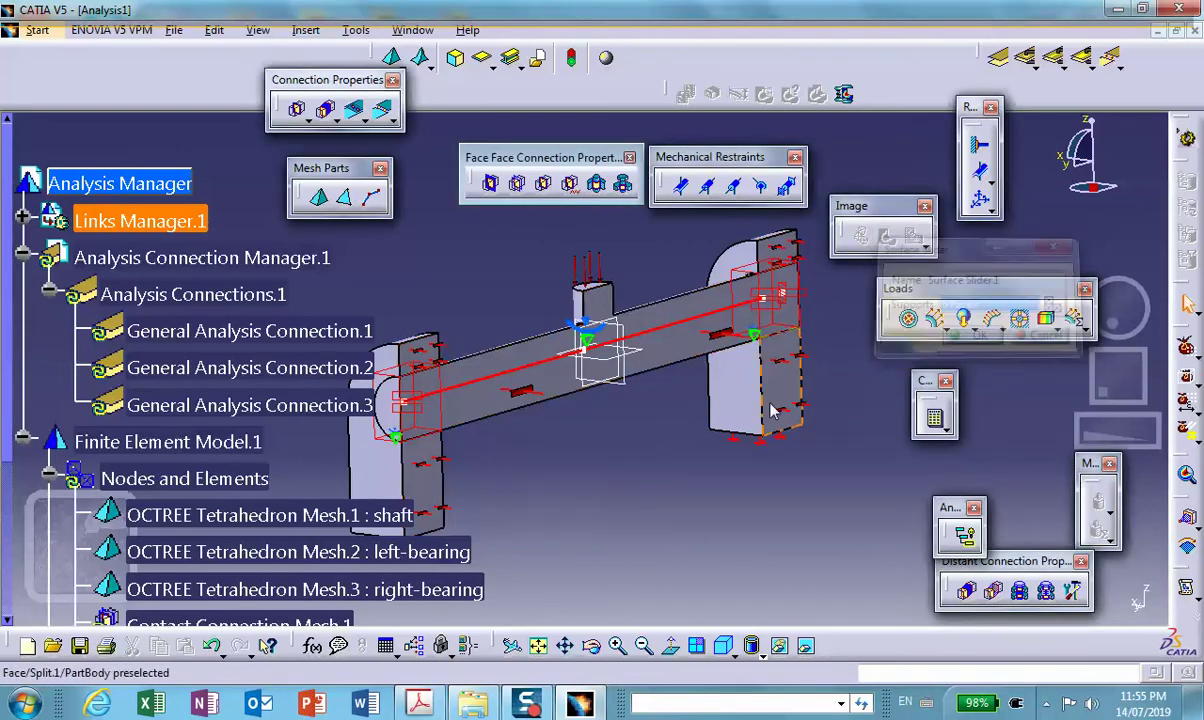
middle_click_drag(680, 405, 703, 415)
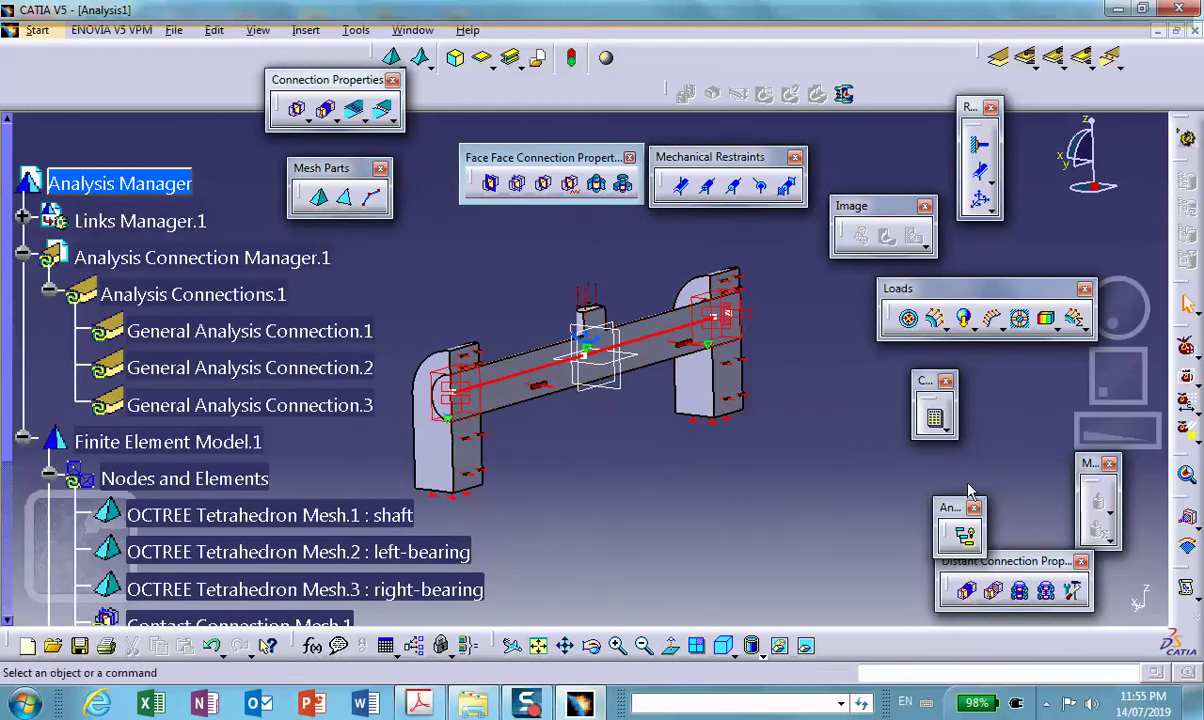
left_click(937, 421)
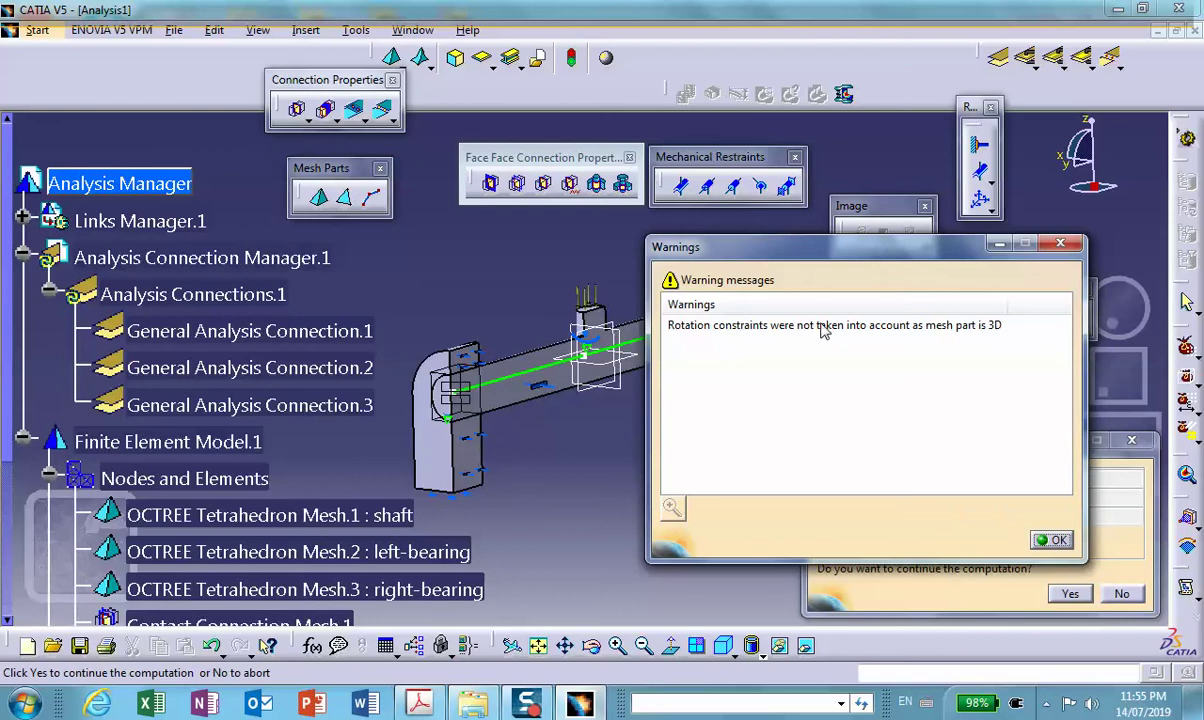
Dismiss the rotation-constraint warning, accept the resource estimate, and display the deformed mesh
left_click(1040, 541)
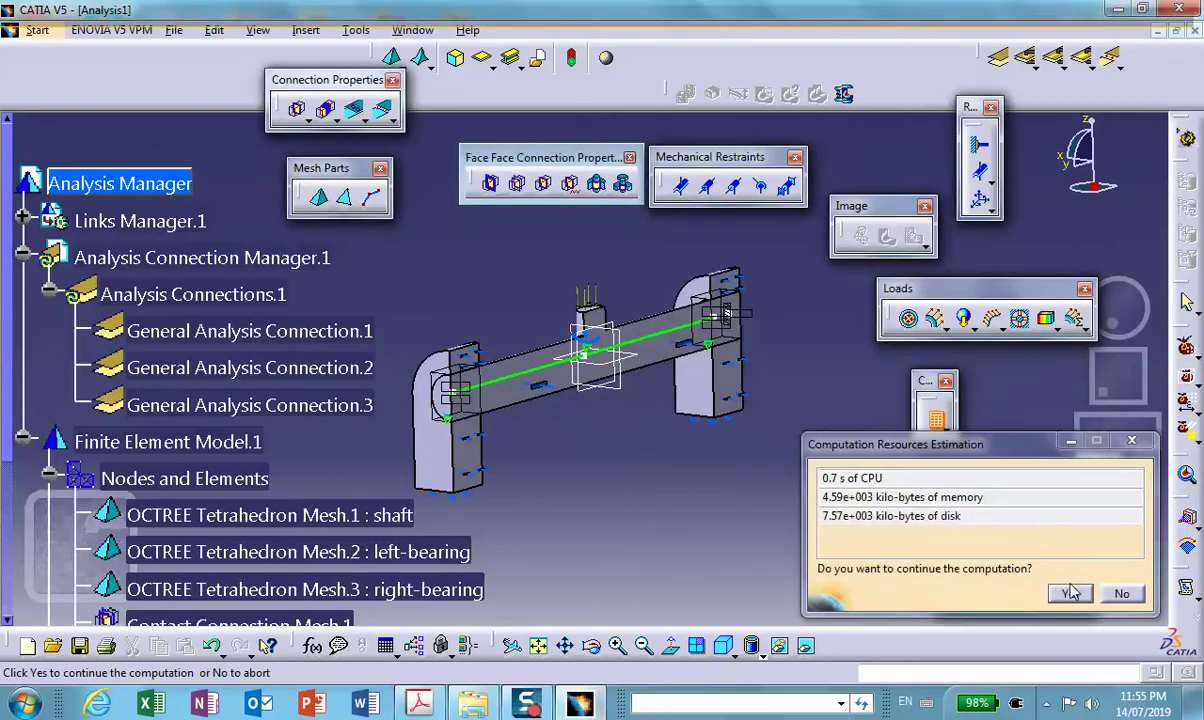
left_click(1072, 595)
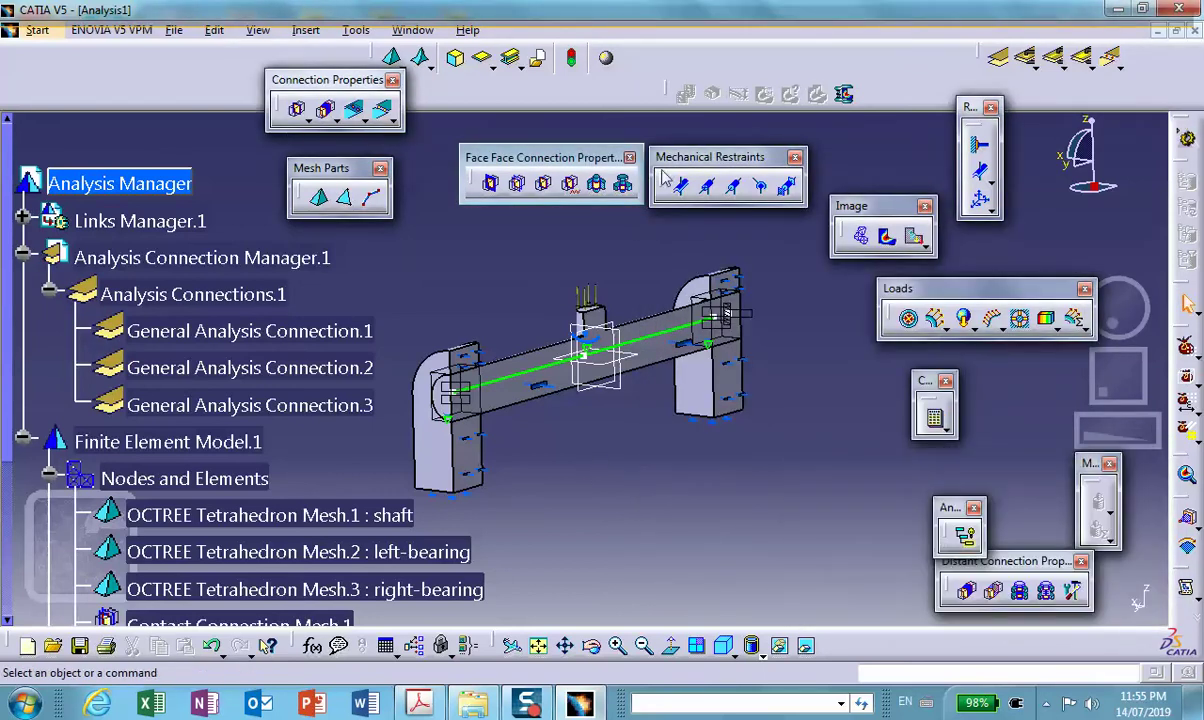
left_click(864, 246)
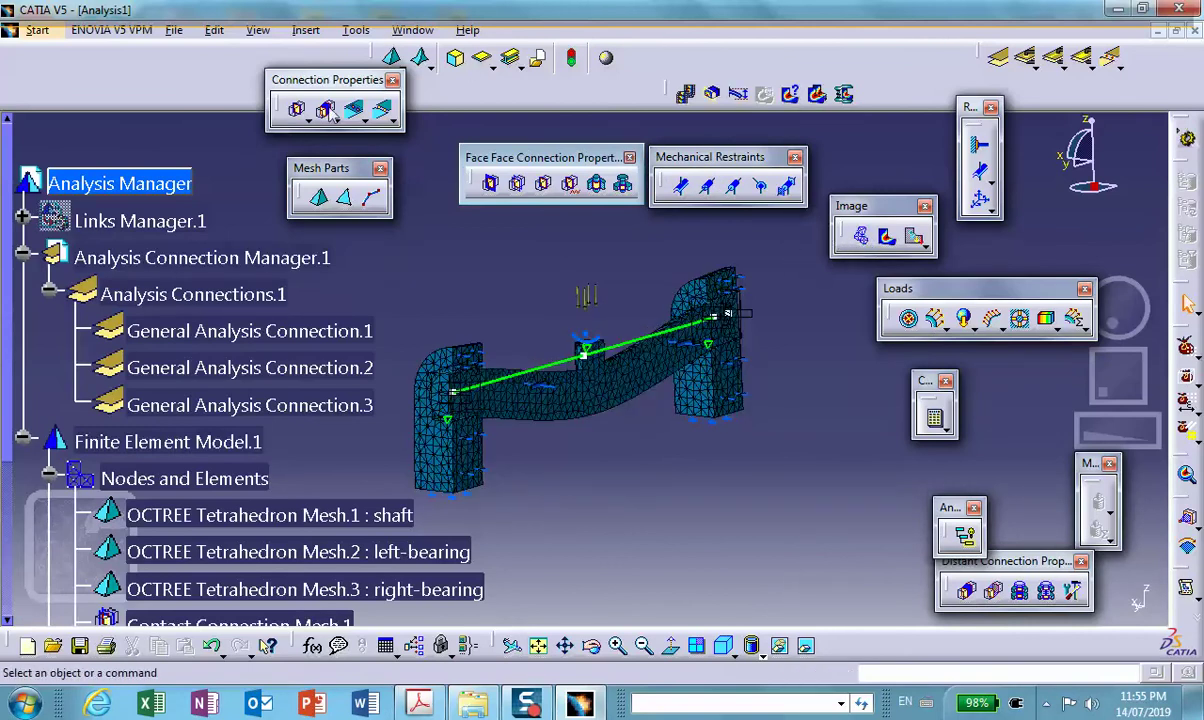
Animate the deformation and inspect the right bearing end from several angles
left_click(688, 95)
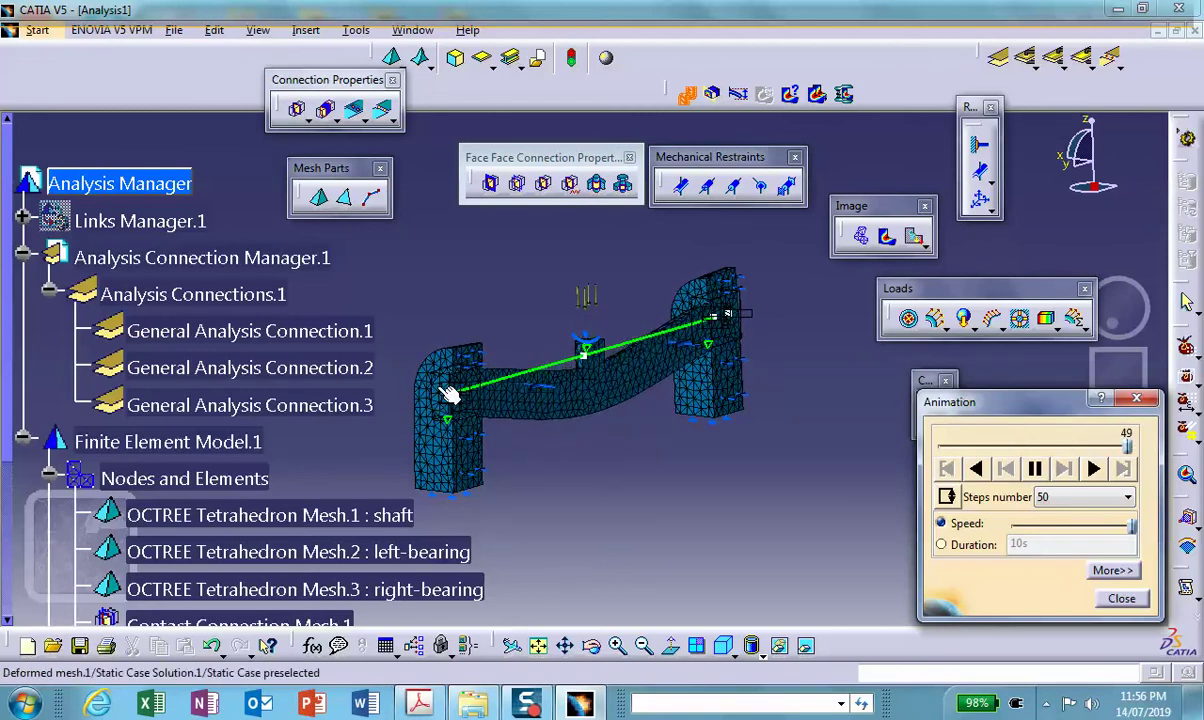
middle_click_drag(618, 453, 805, 433)
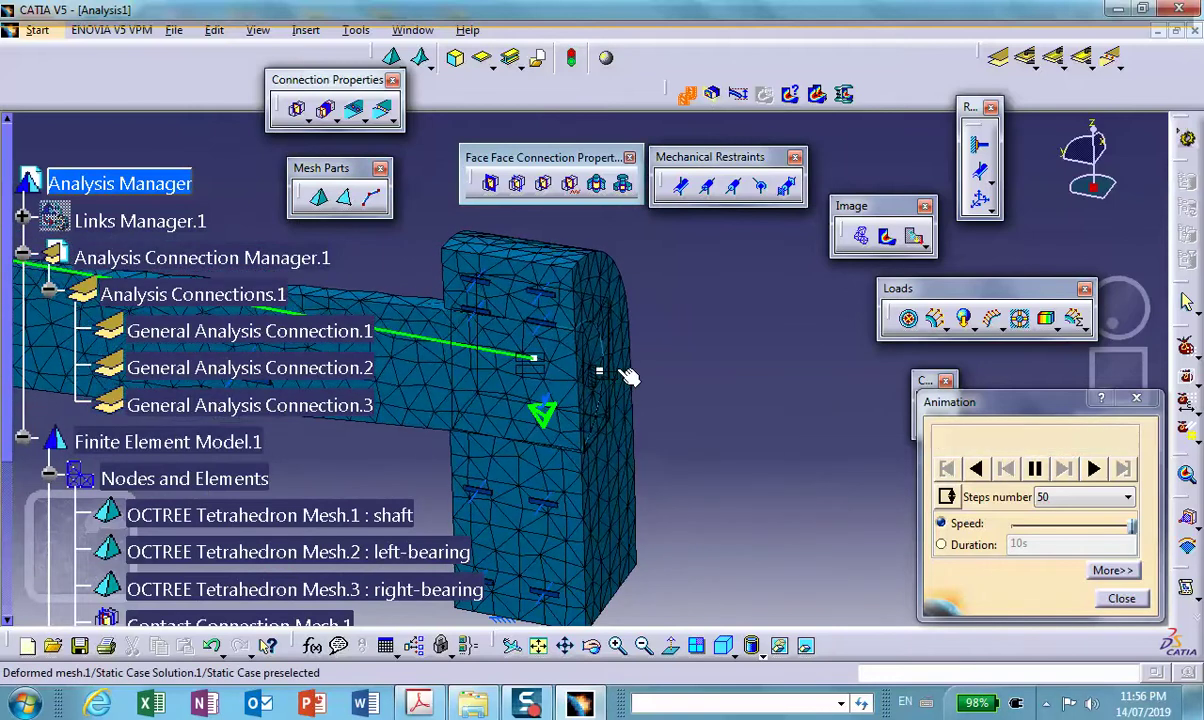
middle_click_drag(580, 310, 715, 430)
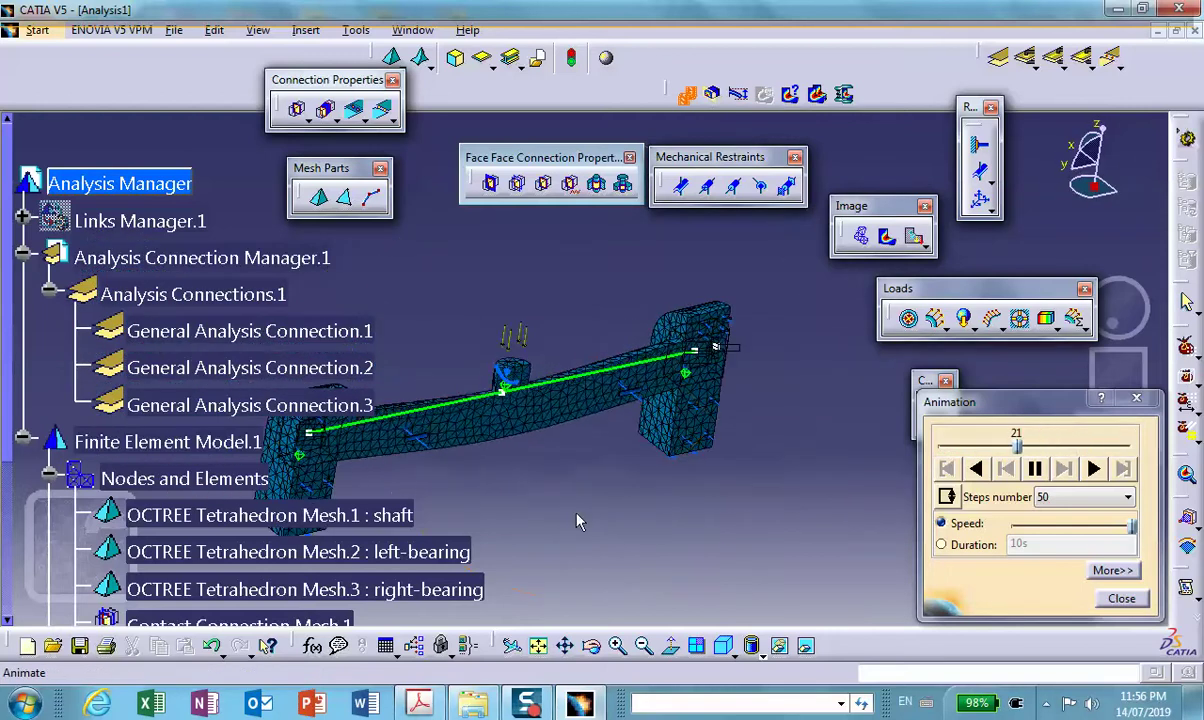
middle_click_drag(577, 521, 648, 430)
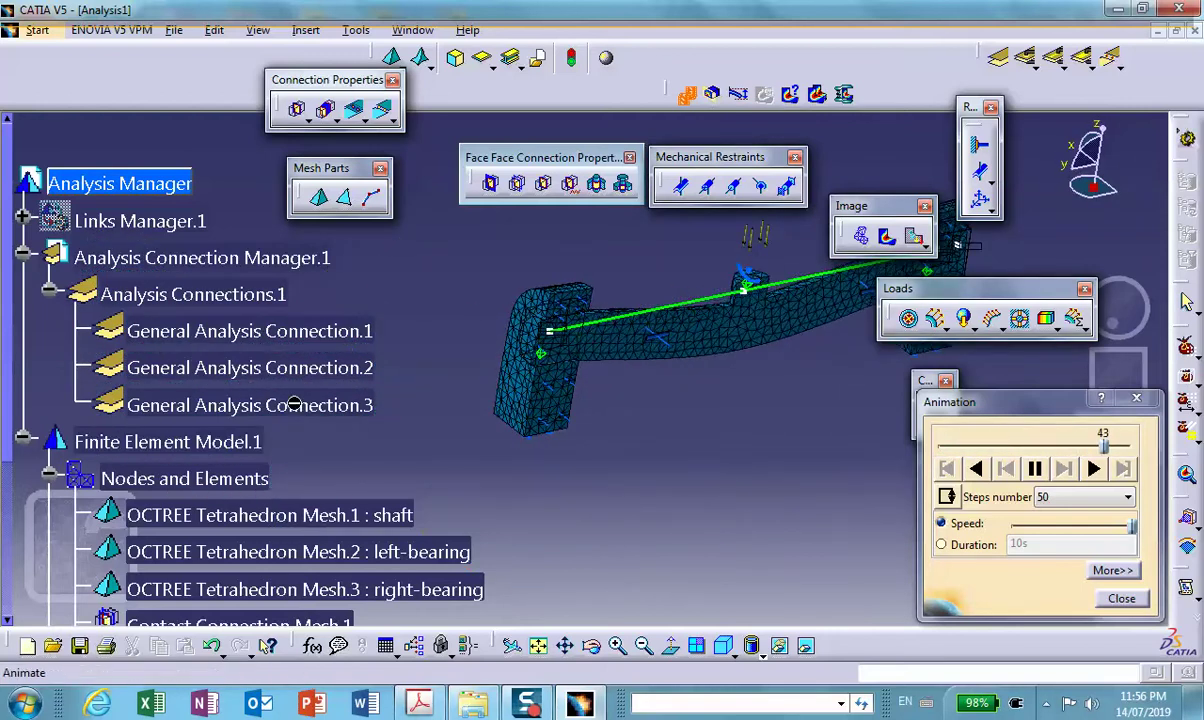
middle_click_drag(320, 330, 733, 368)
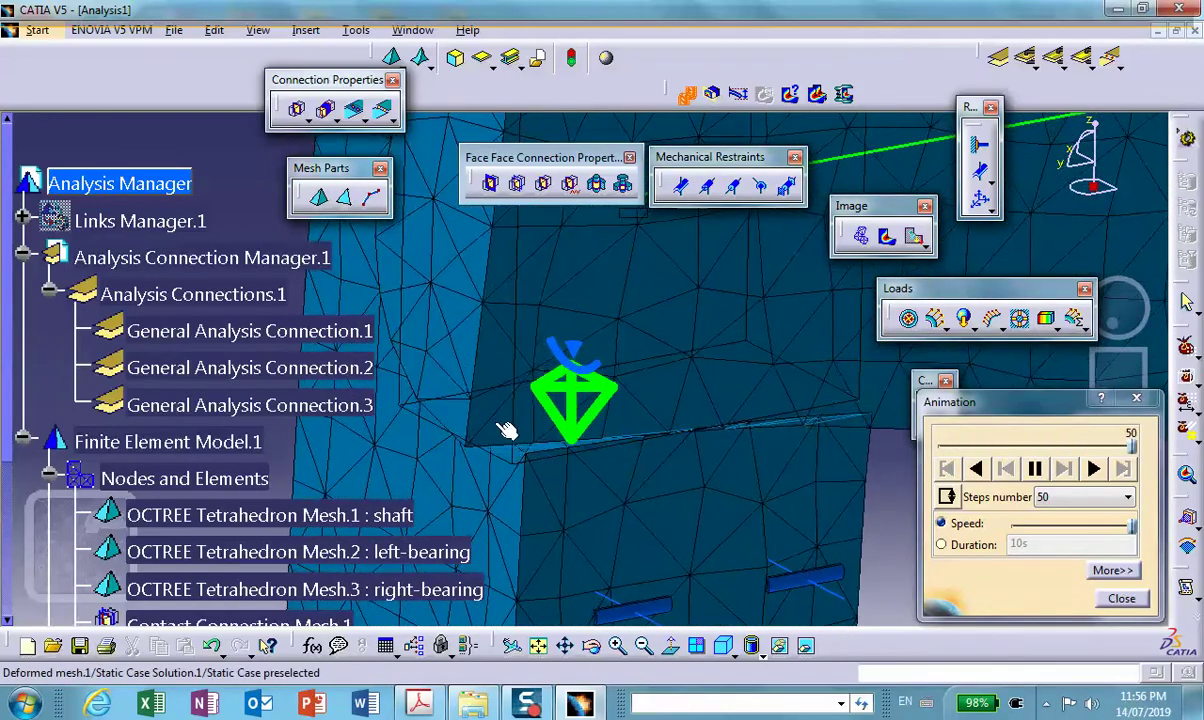
middle_click_drag(507, 430, 760, 420)
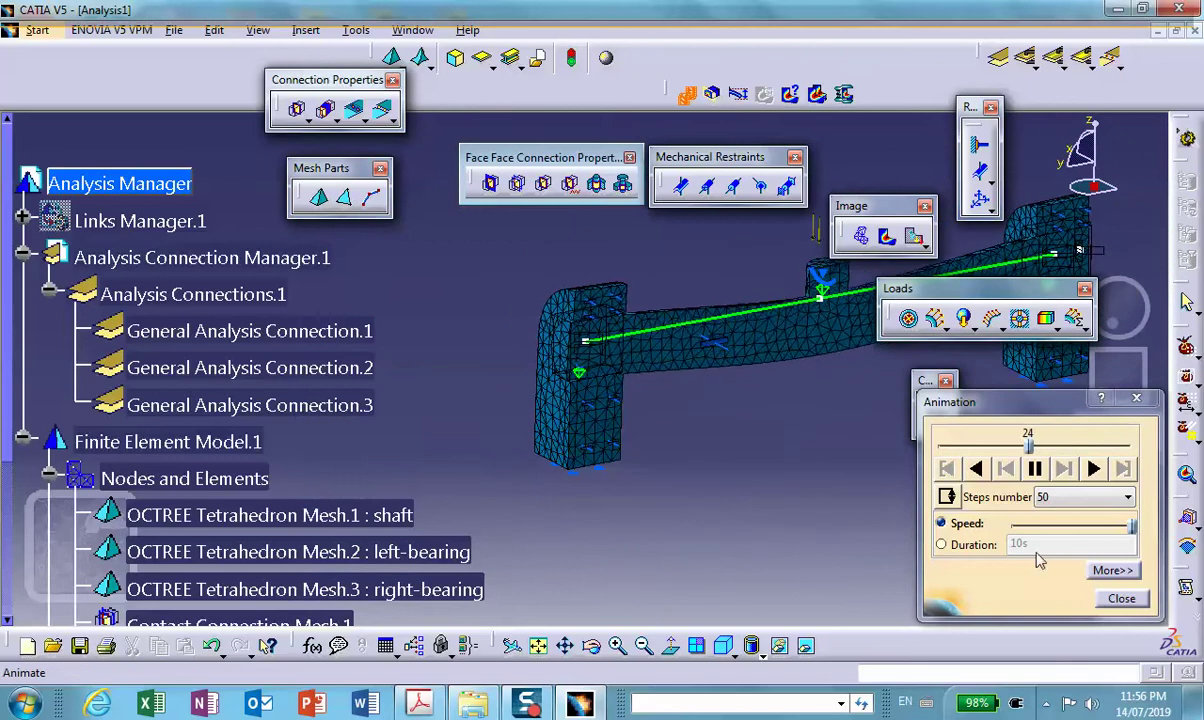
Pause the animation, rewind it to the first step, close the controls, and view the shaft end-on
left_click(977, 471)
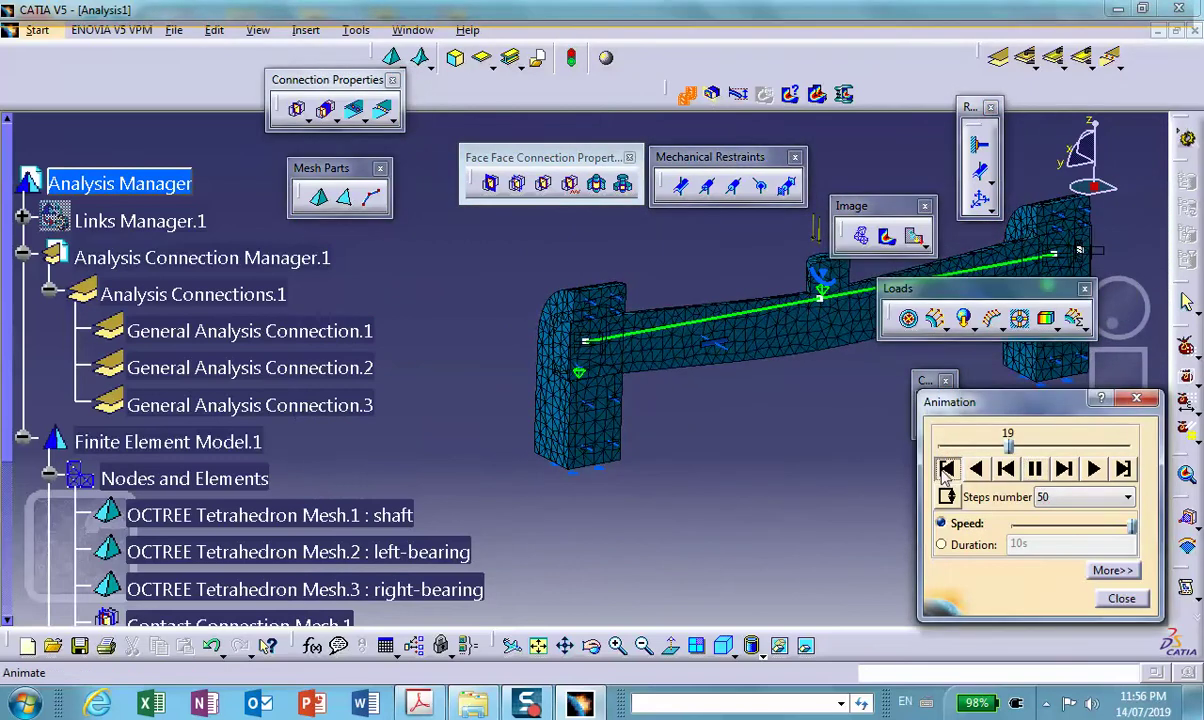
left_click(946, 470)
left_click(1120, 598)
middle_click_drag(650, 500, 678, 484)
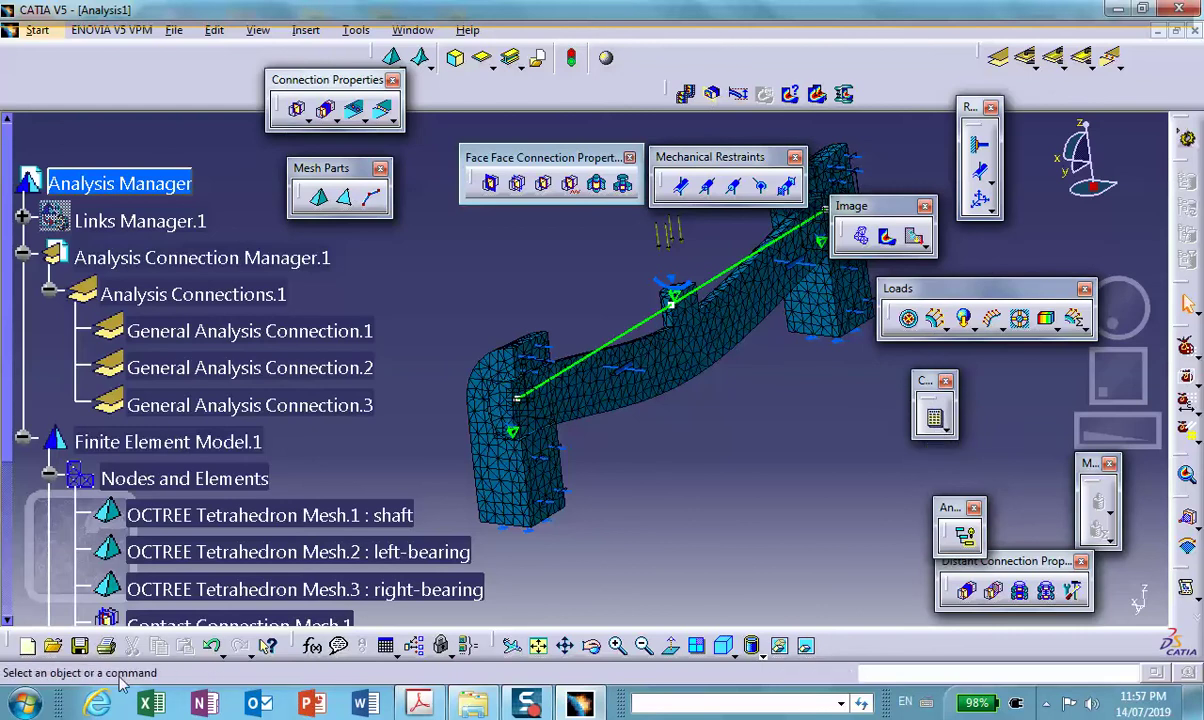
Save Analysis1.CATAnalysis and the listed files into chap15_one_plane_of_symmetry, then switch to Product1
left_click(79, 645)
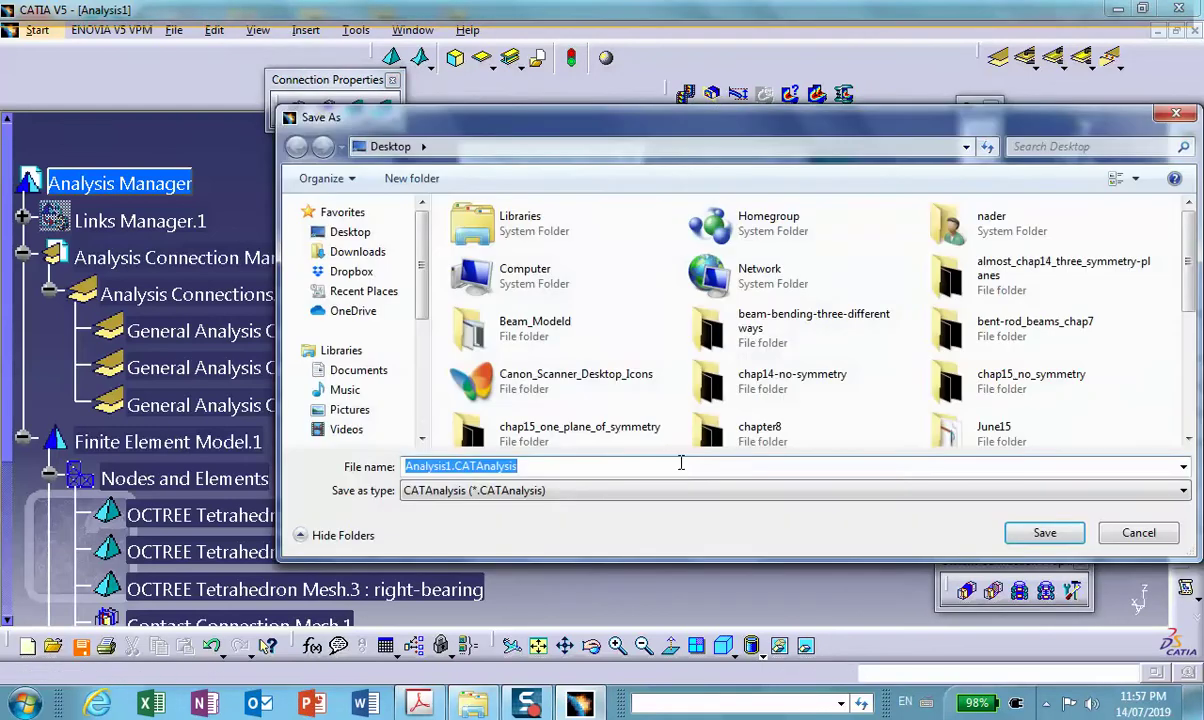
left_click(1138, 533)
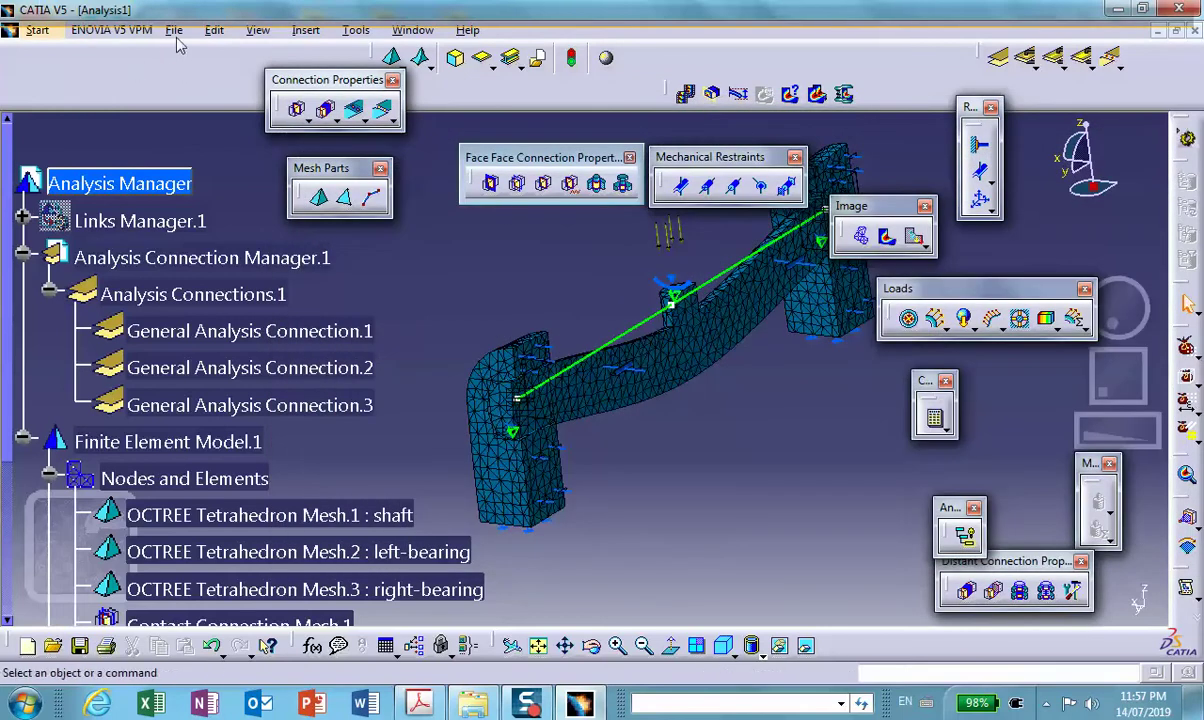
left_click(174, 30)
left_click(138, 238)
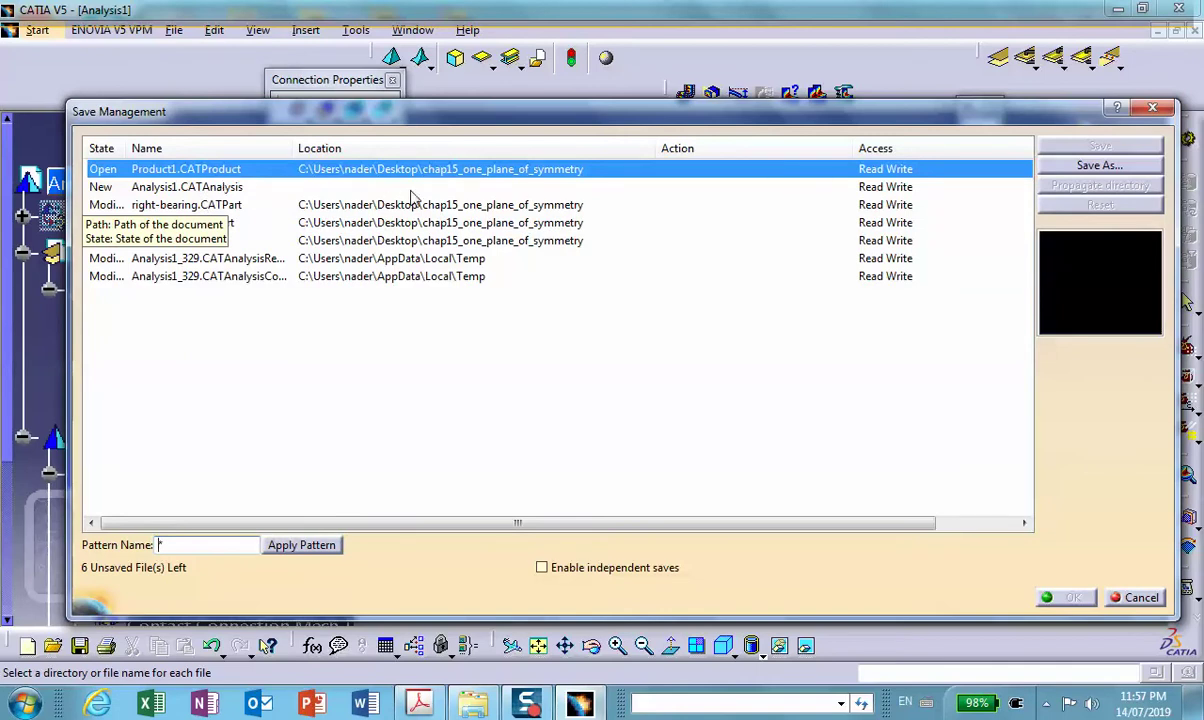
left_click(214, 188)
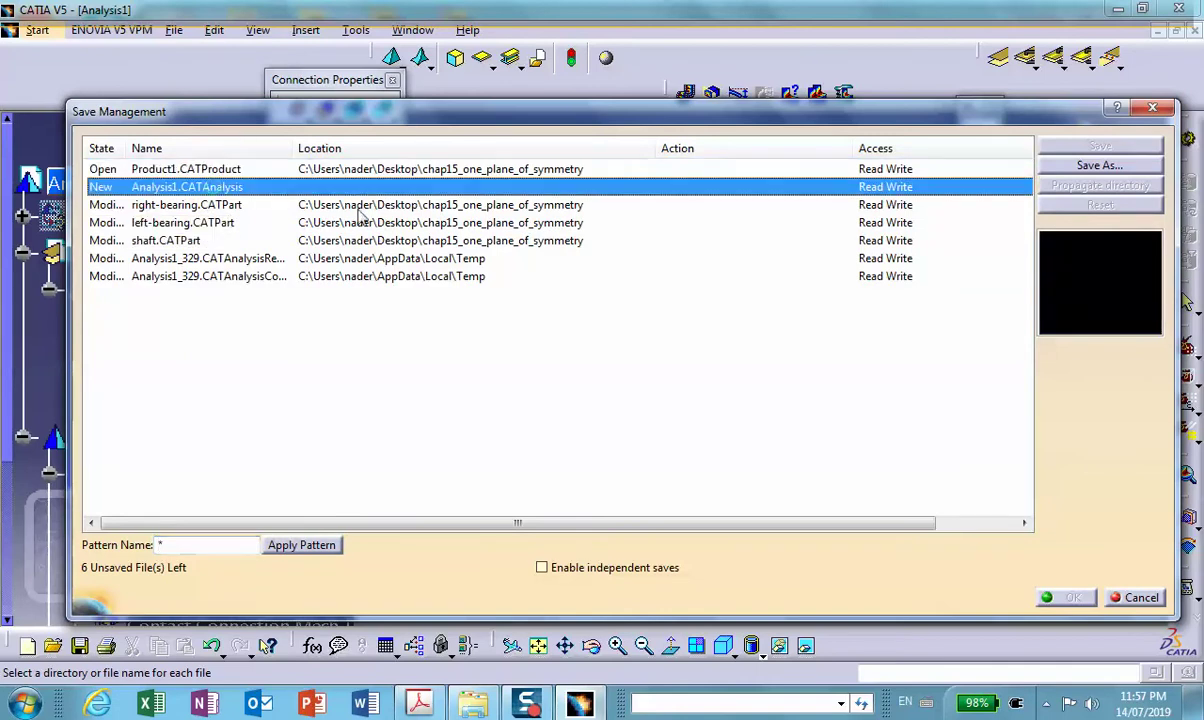
left_click(1092, 166)
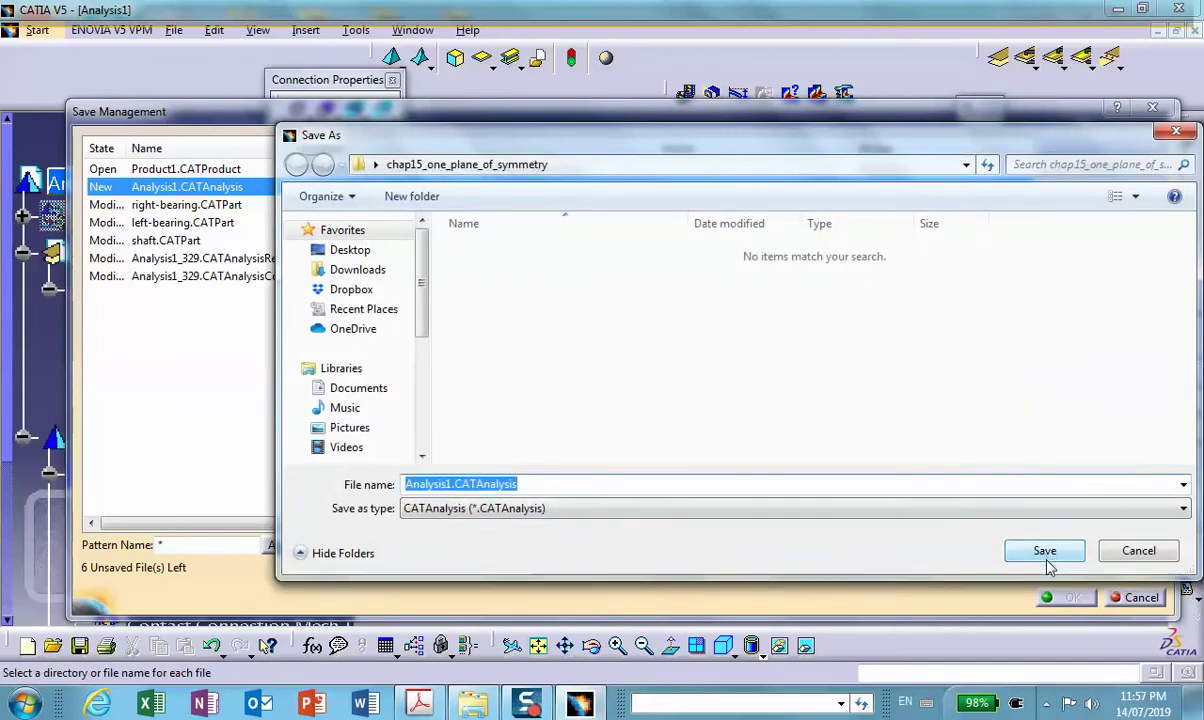
left_click(1045, 551)
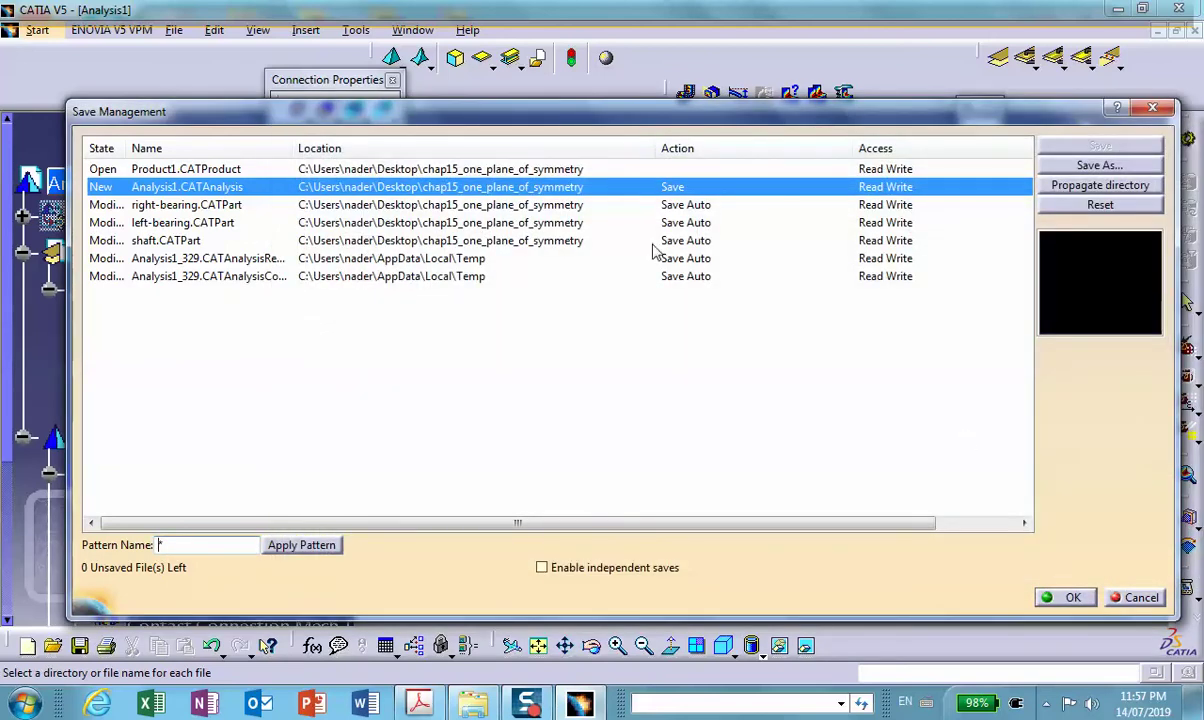
left_click(1070, 597)
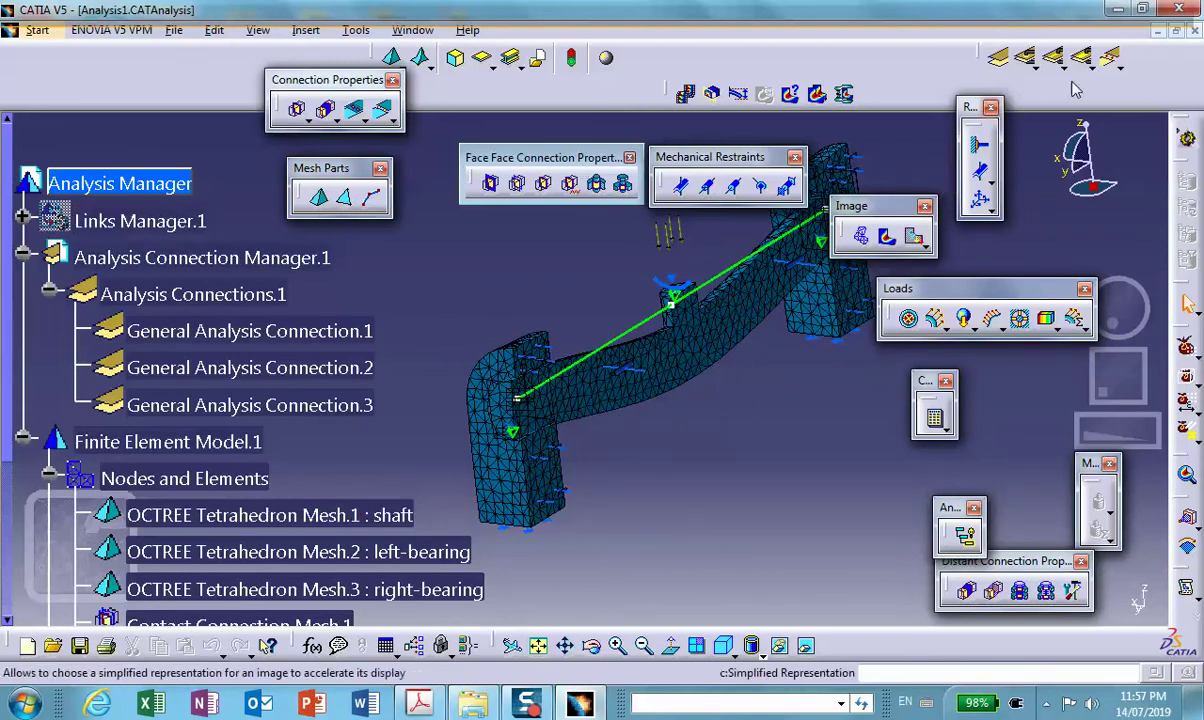
key("ctrl+Tab")
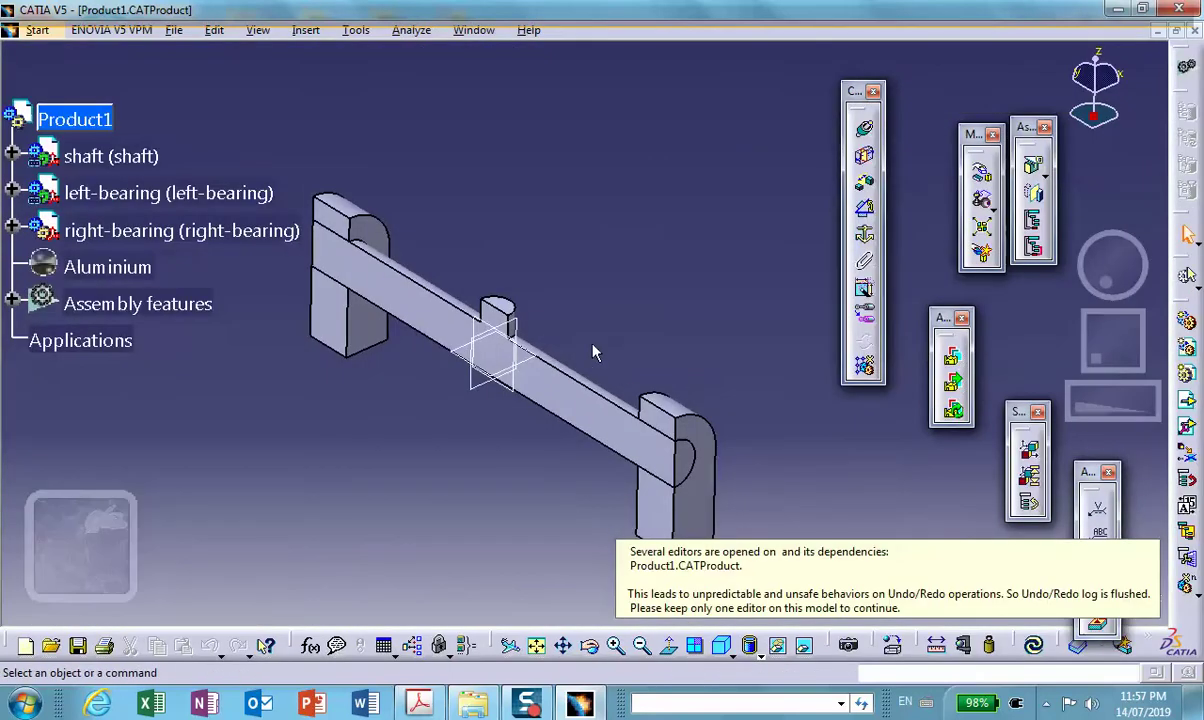
Create Assembly Split.2 along Plane.2 on all three parts and recenter the remaining half
middle_click_drag(557, 323, 682, 225)
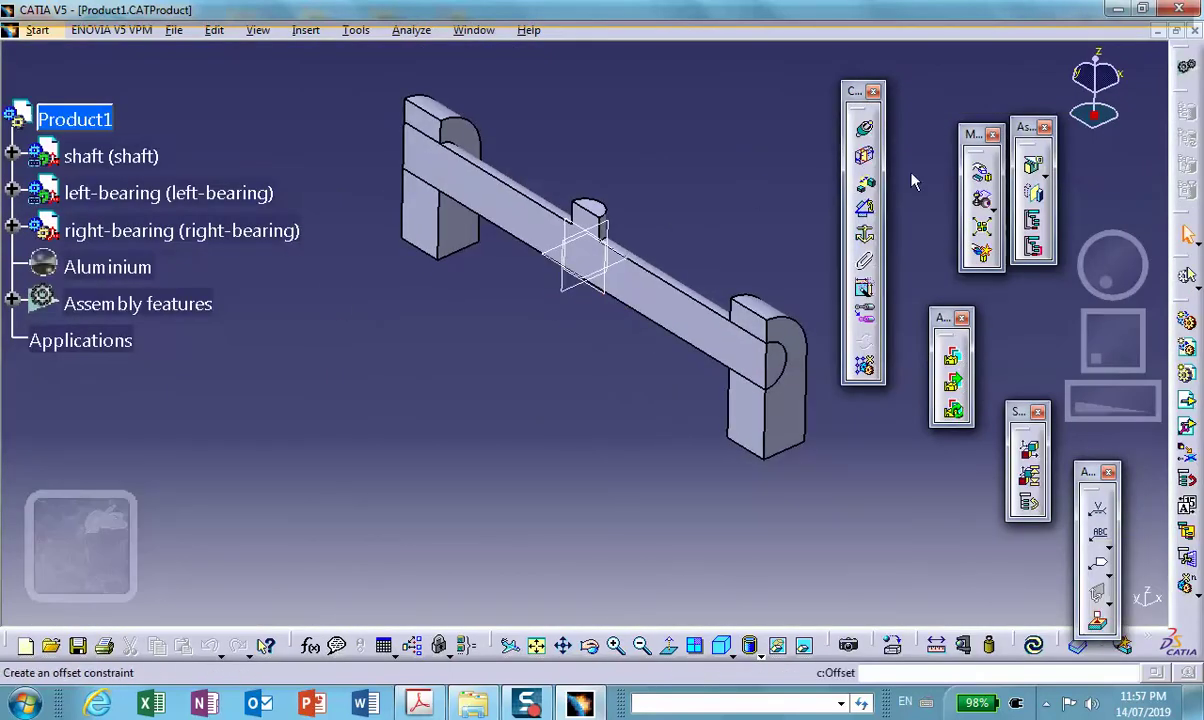
left_click(1033, 165)
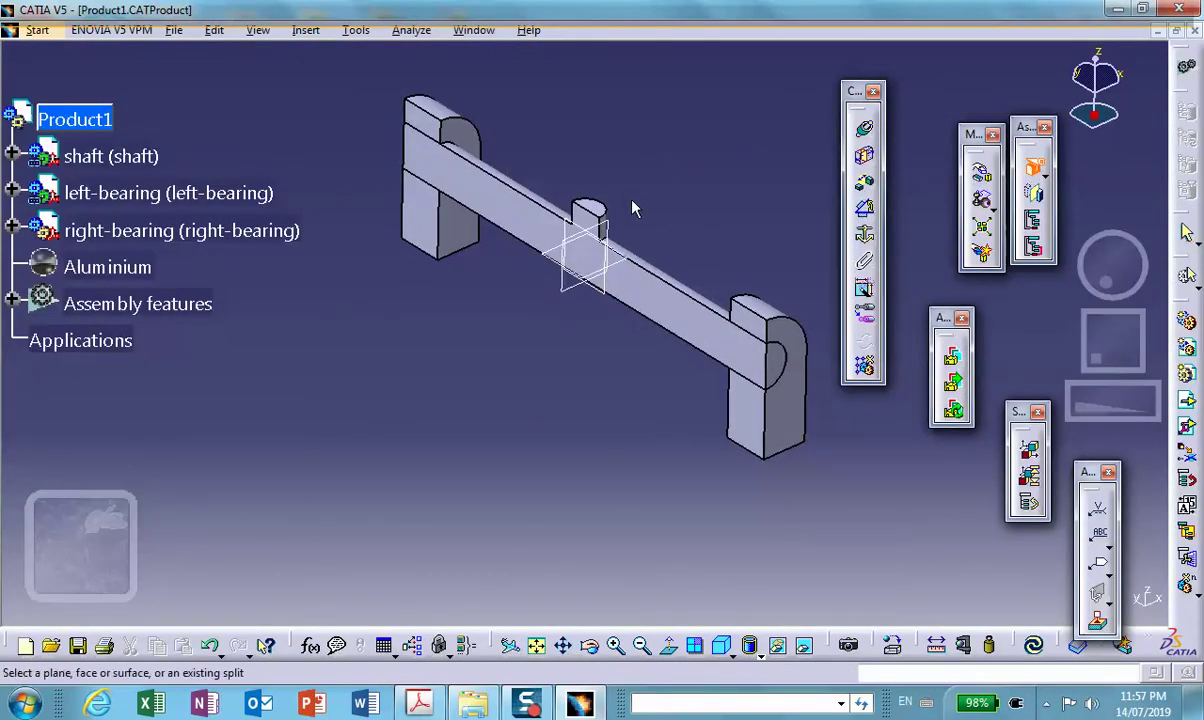
left_click(603, 228)
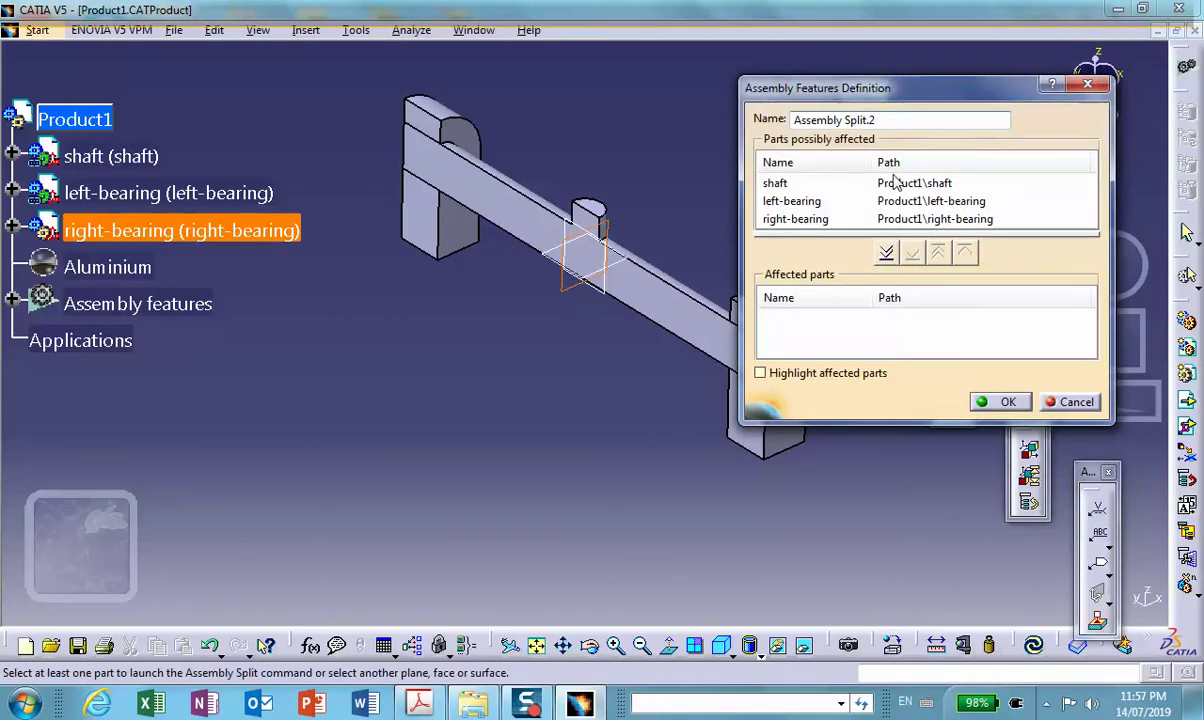
left_click(886, 254)
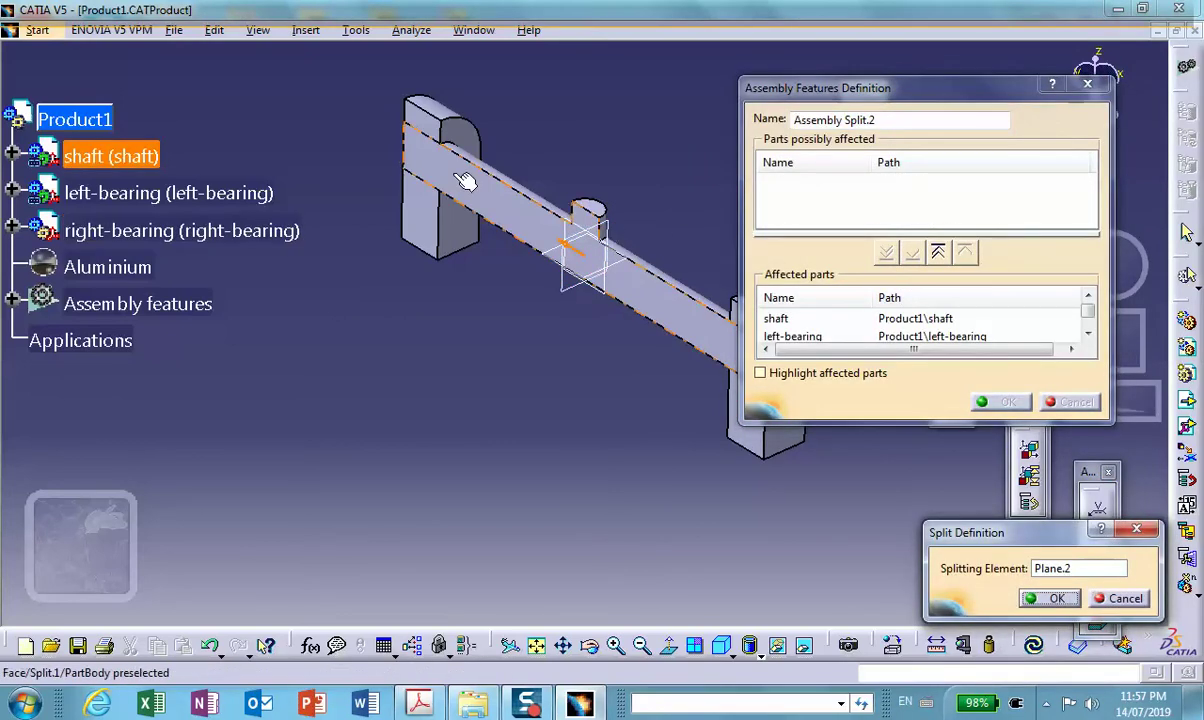
left_click(1045, 598)
middle_click_drag(621, 417, 529, 280)
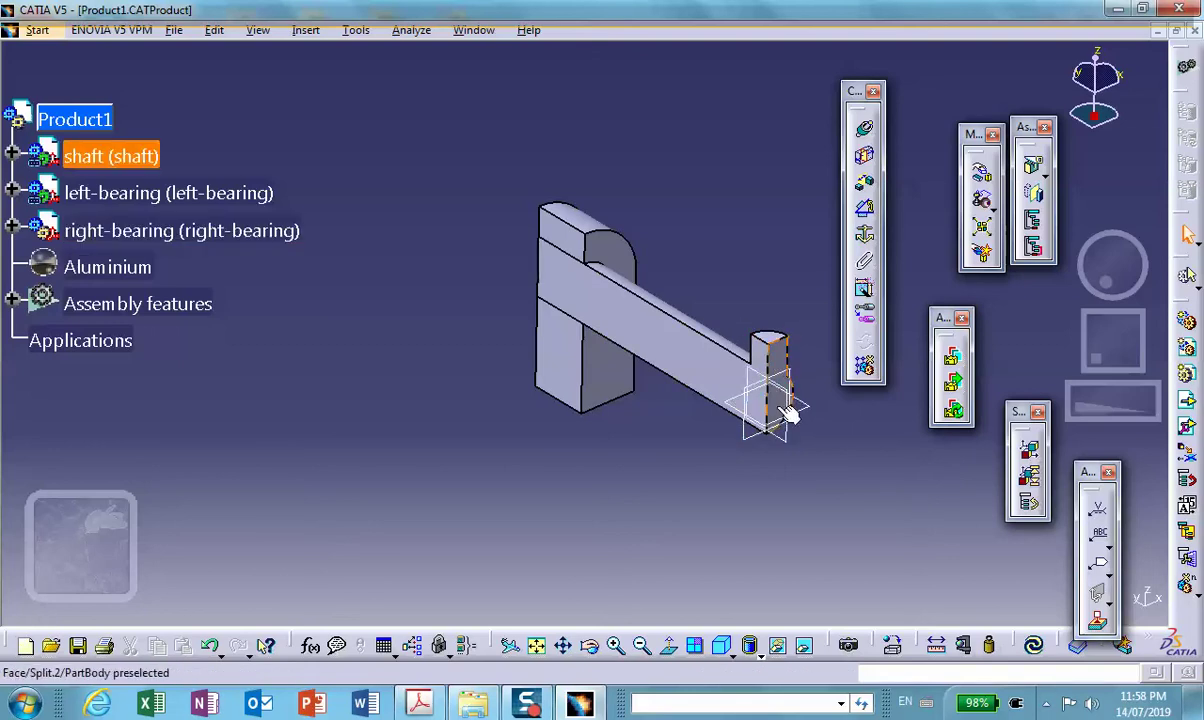
middle_click_drag(691, 411, 626, 379)
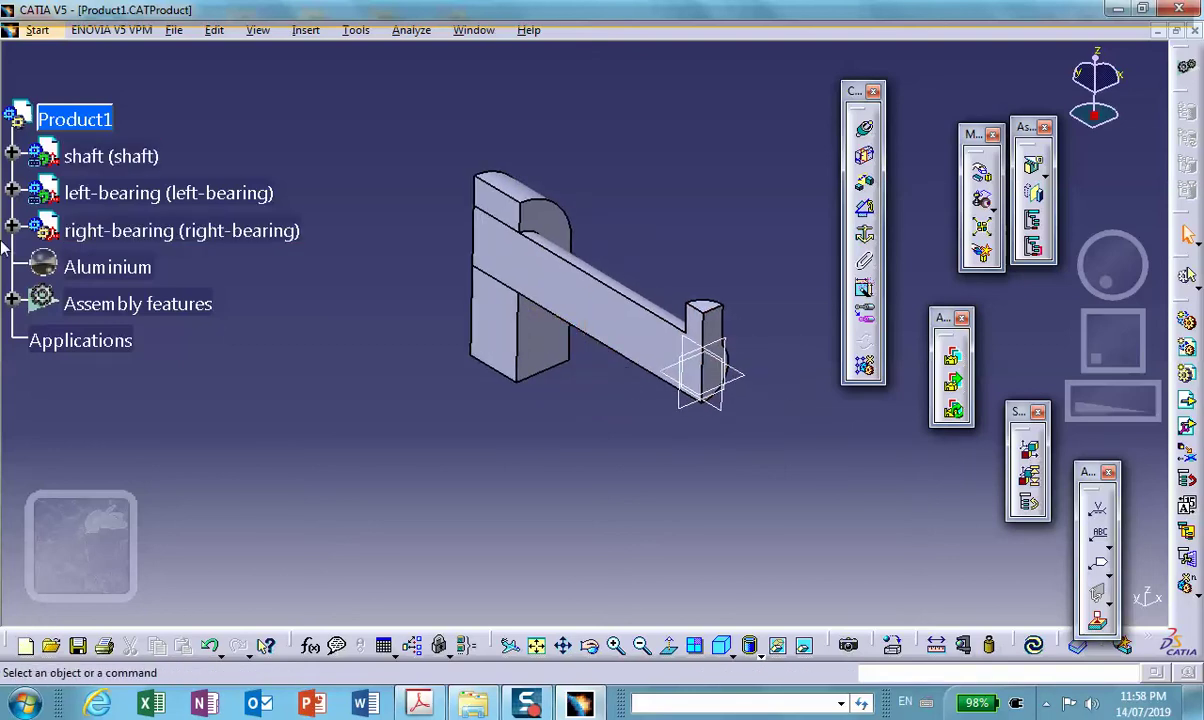
left_click(36, 31)
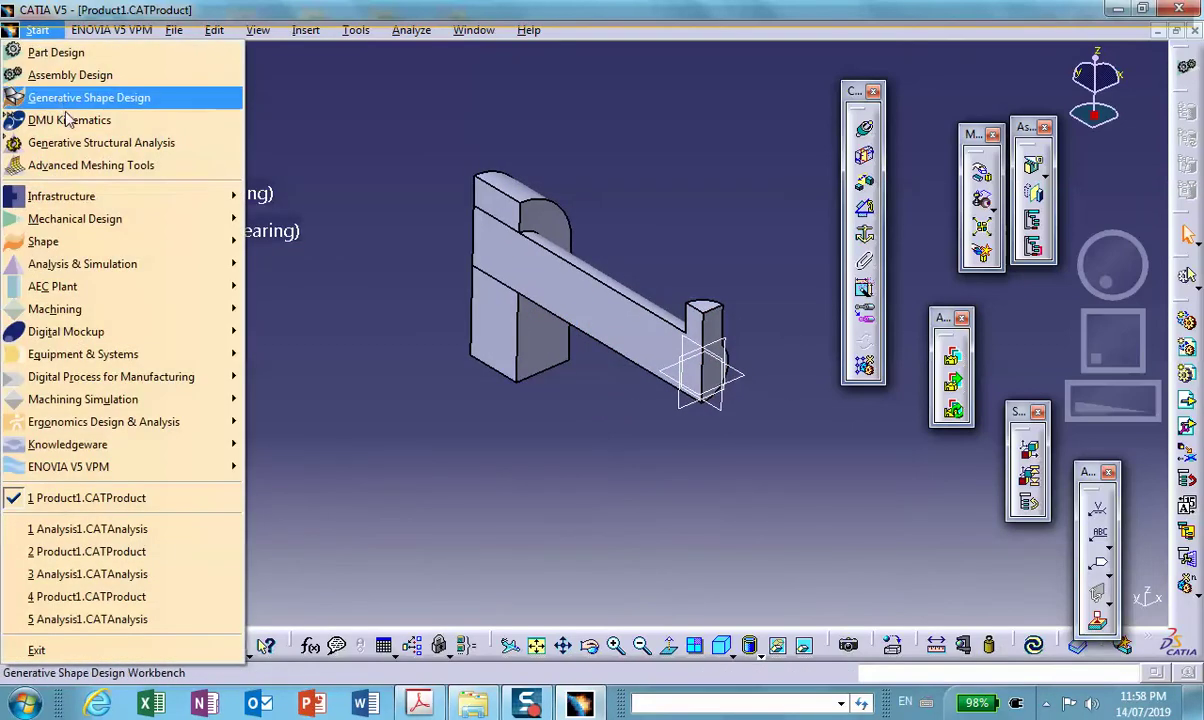
Switch to Generative Structural Analysis with a static analysis case
mouse_move(91, 268)
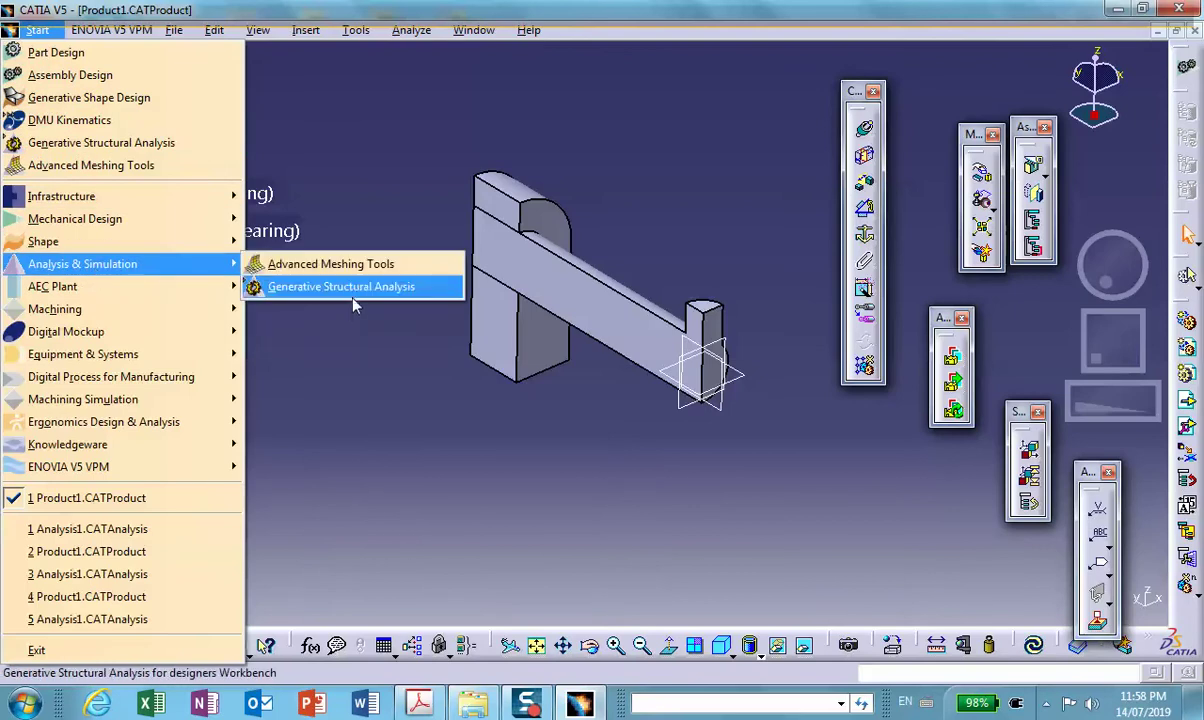
left_click(354, 305)
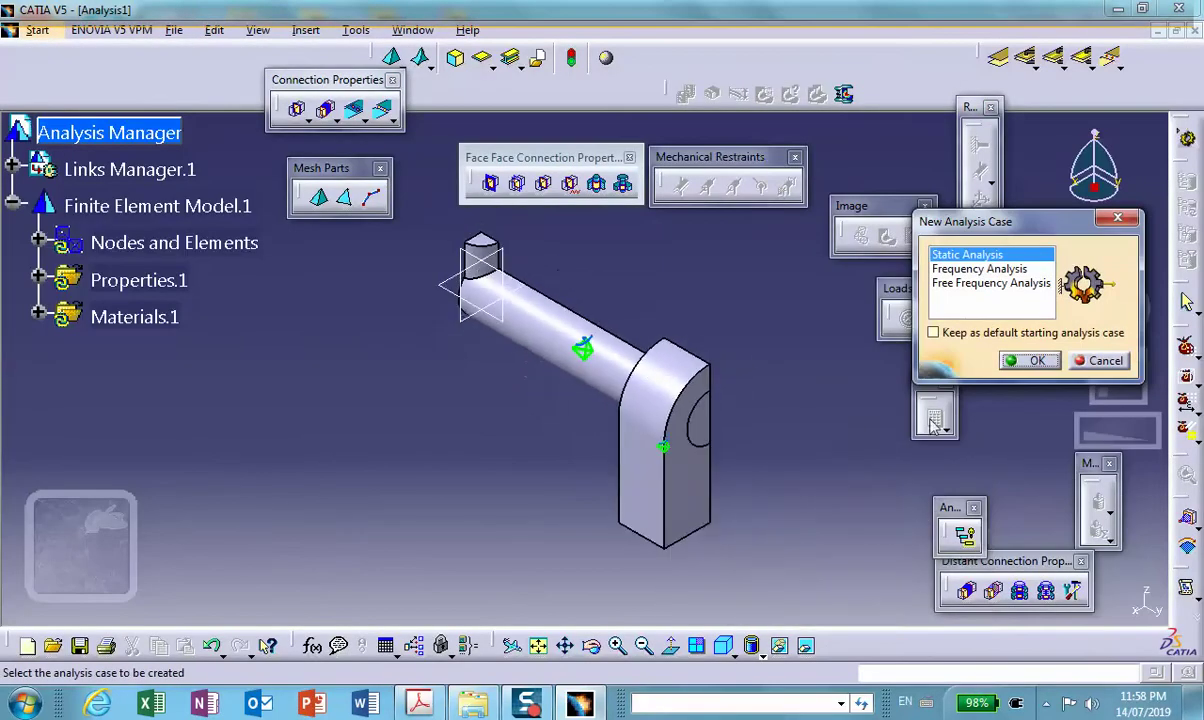
key("Return")
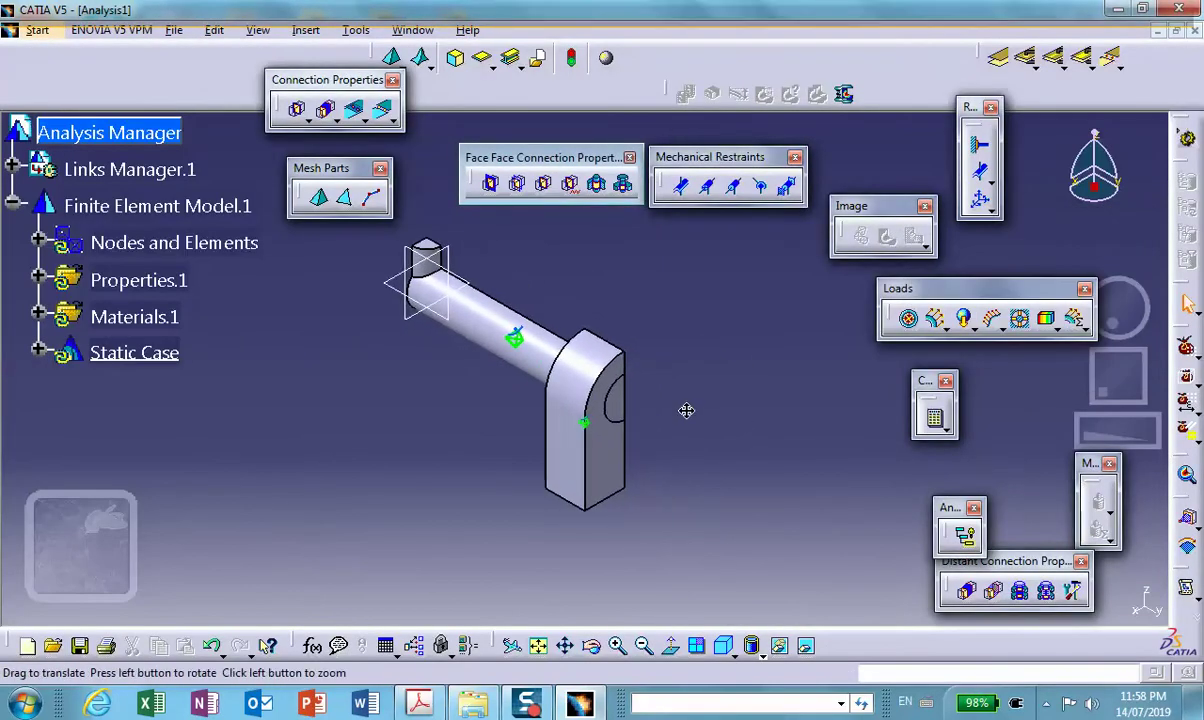
middle_click_drag(686, 410, 678, 400)
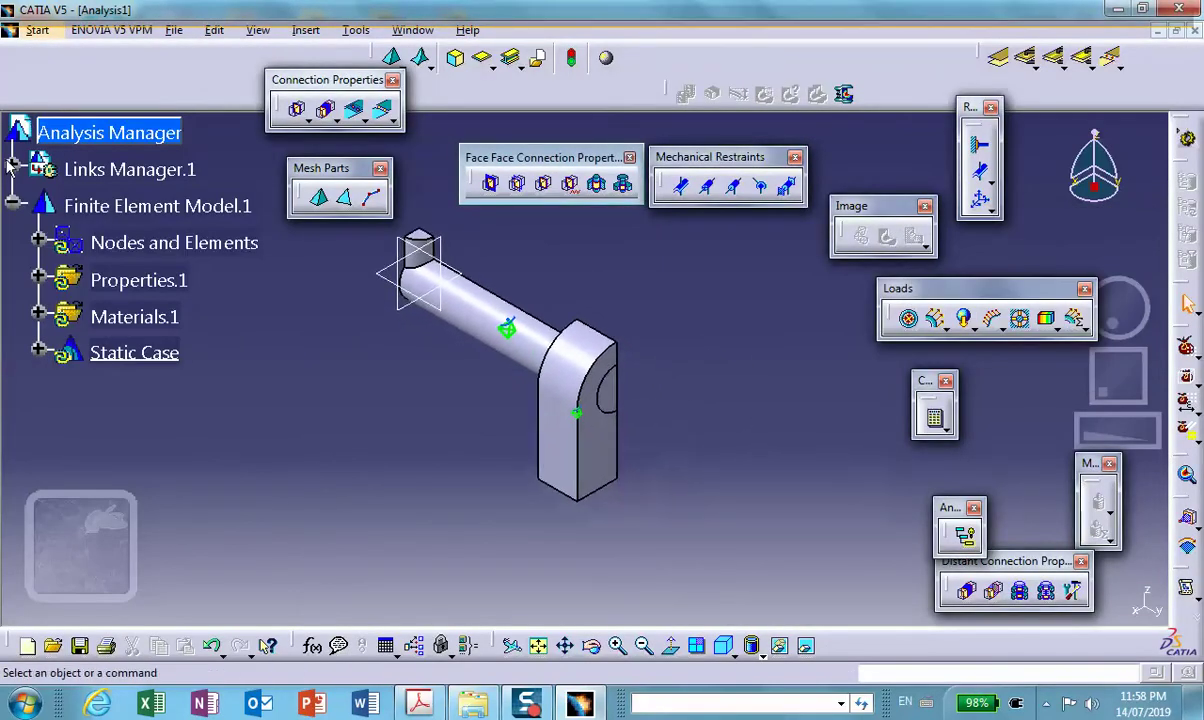
Reduce the shaft mesh size to 0.2
left_click(38, 242)
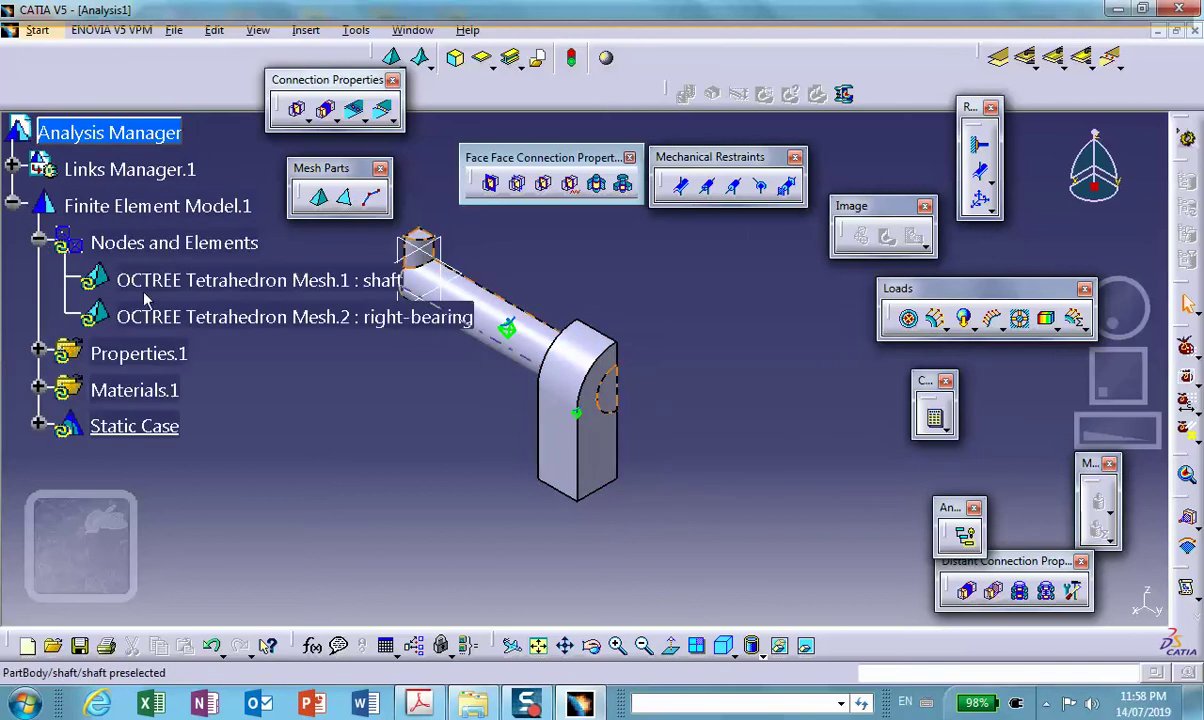
double_click(238, 284)
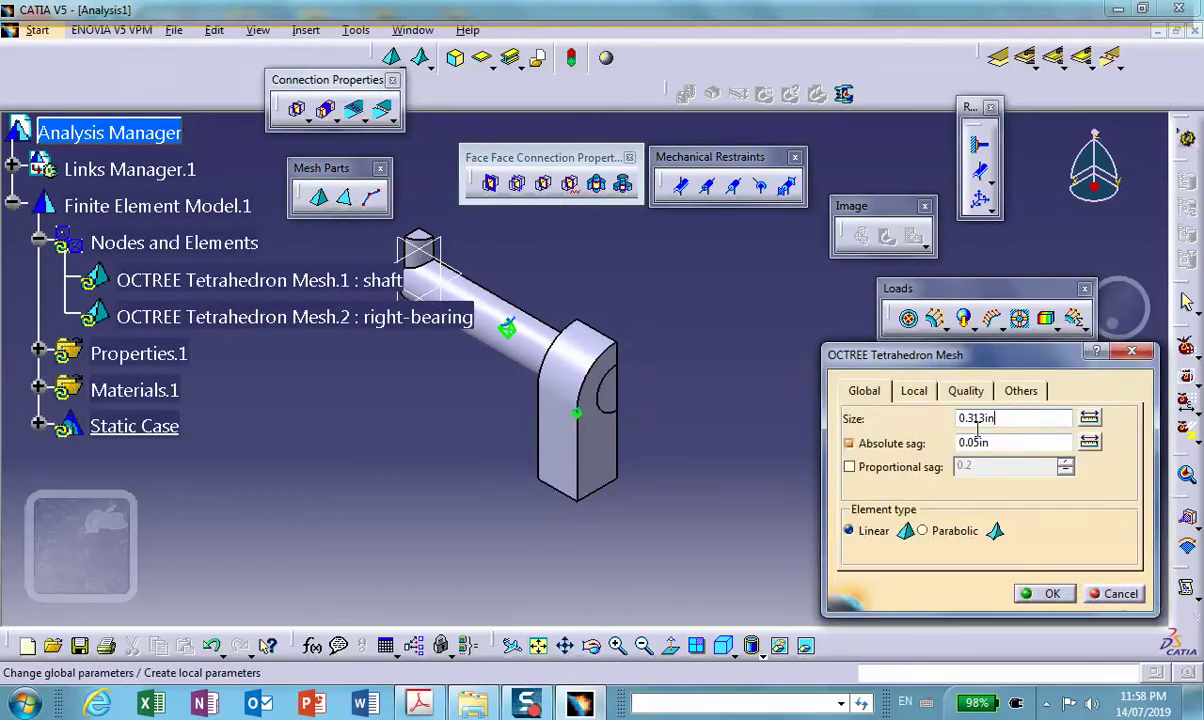
double_click(978, 420)
type(".2")
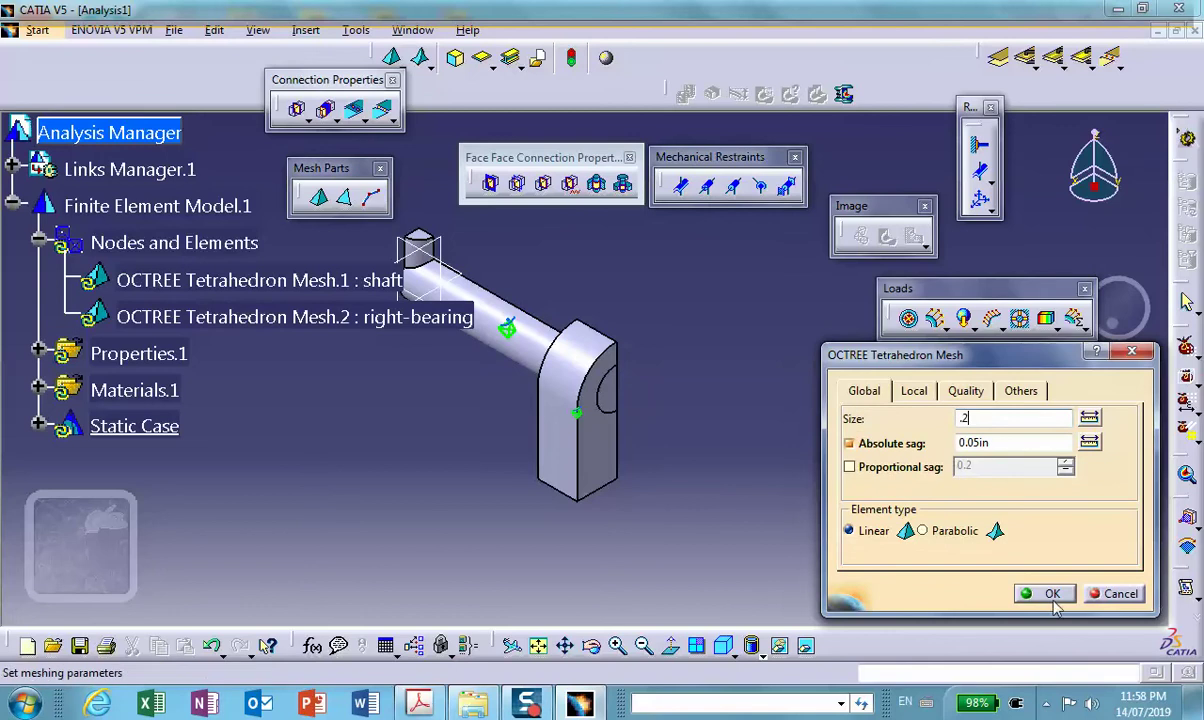
left_click(1052, 594)
middle_click_drag(492, 379, 700, 400)
Visualize the updated mesh, then deactivate the Mesh.1 display
right_click(212, 242)
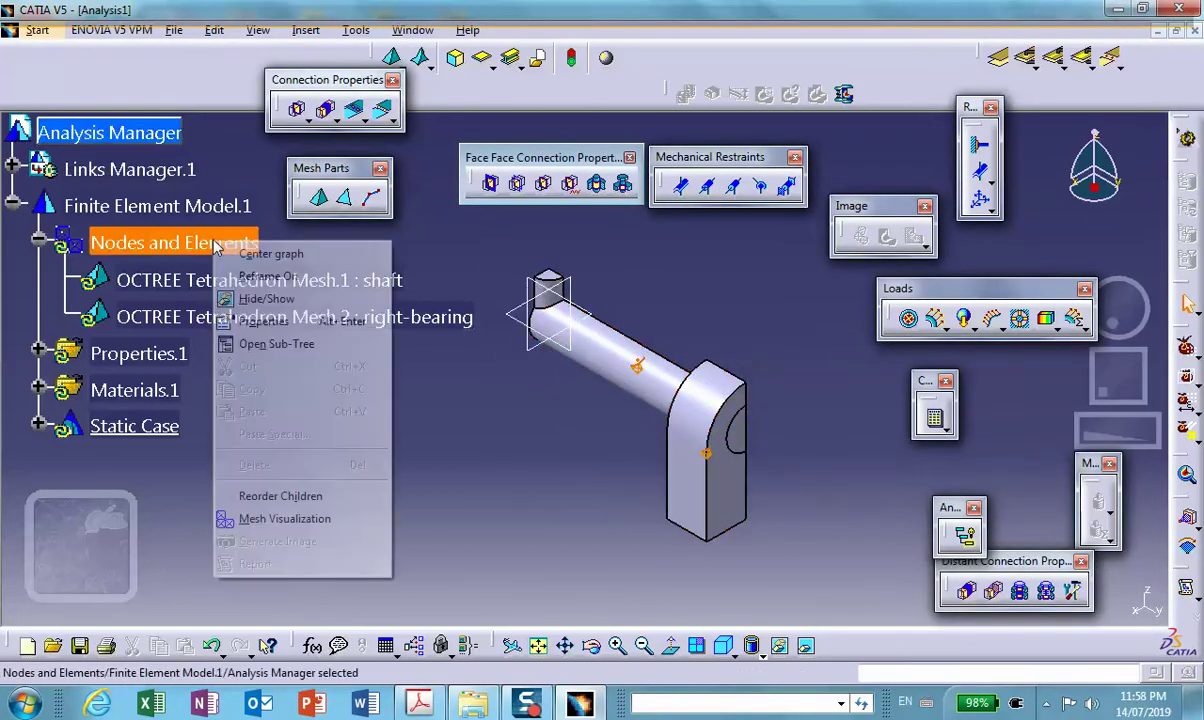
left_click(368, 531)
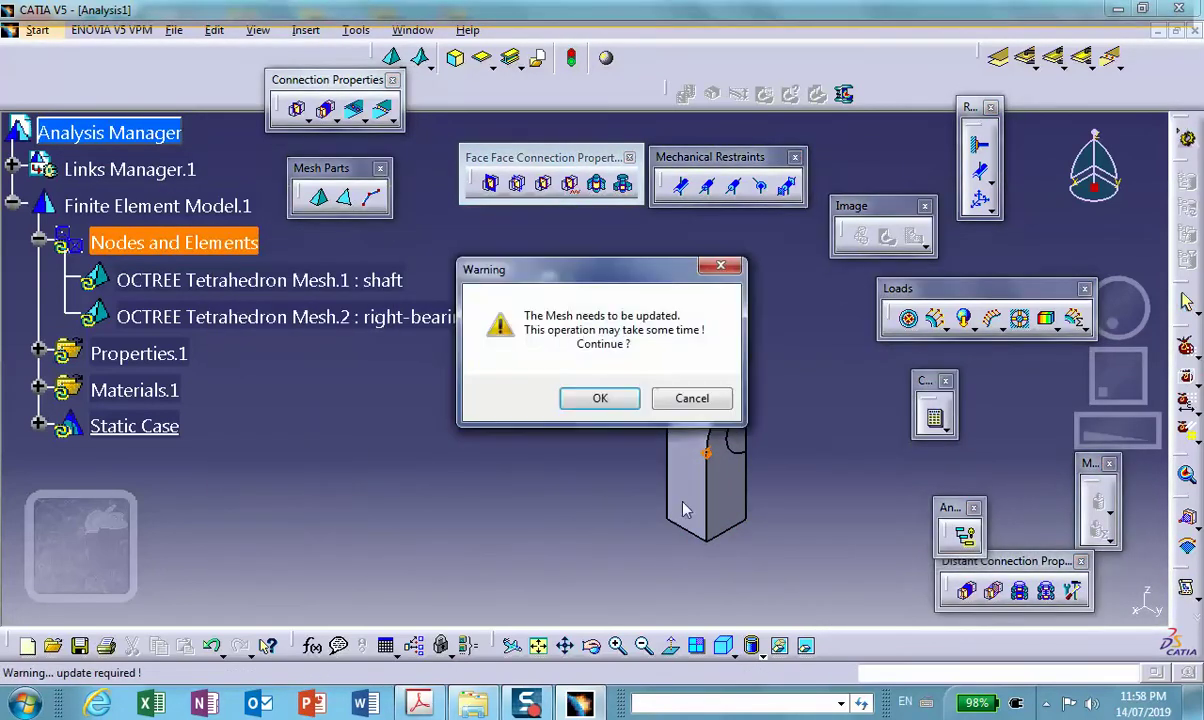
left_click(600, 399)
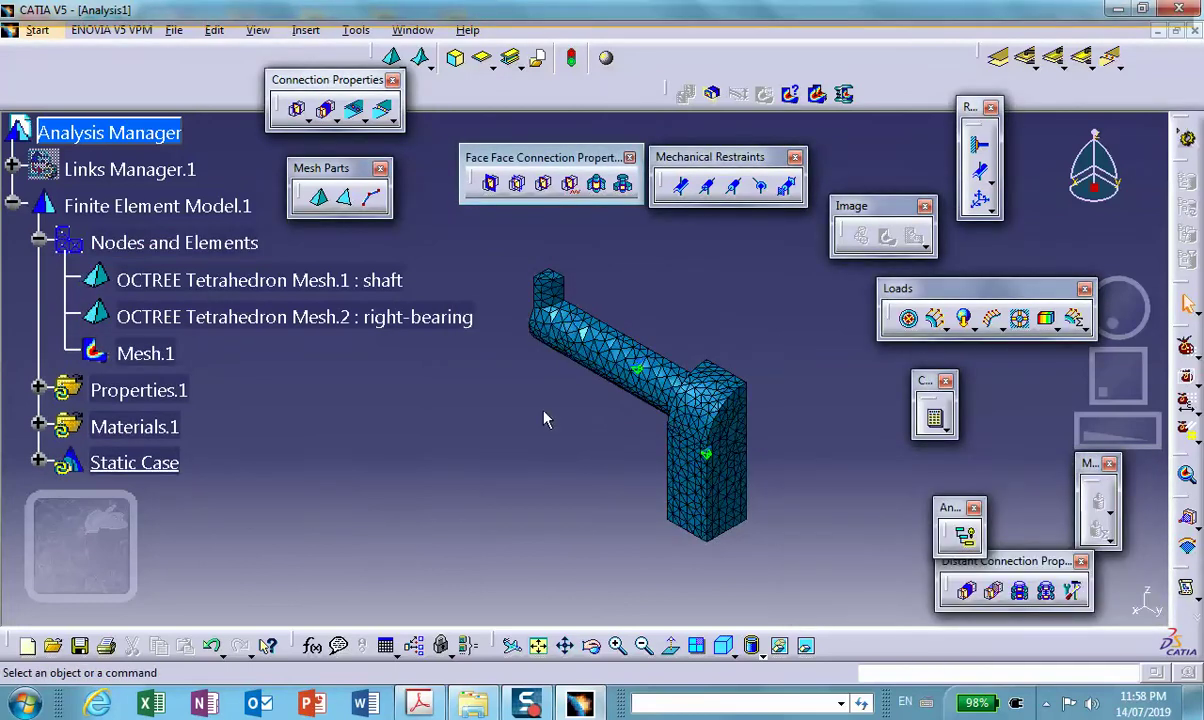
right_click(145, 353)
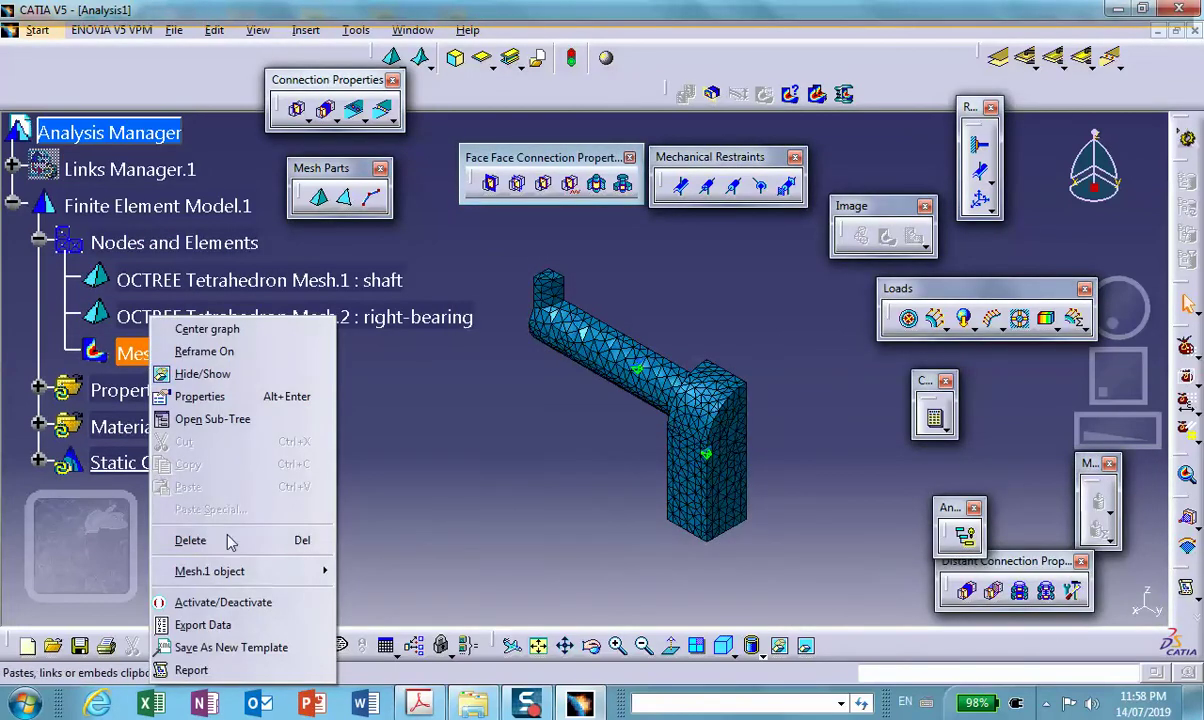
left_click(222, 602)
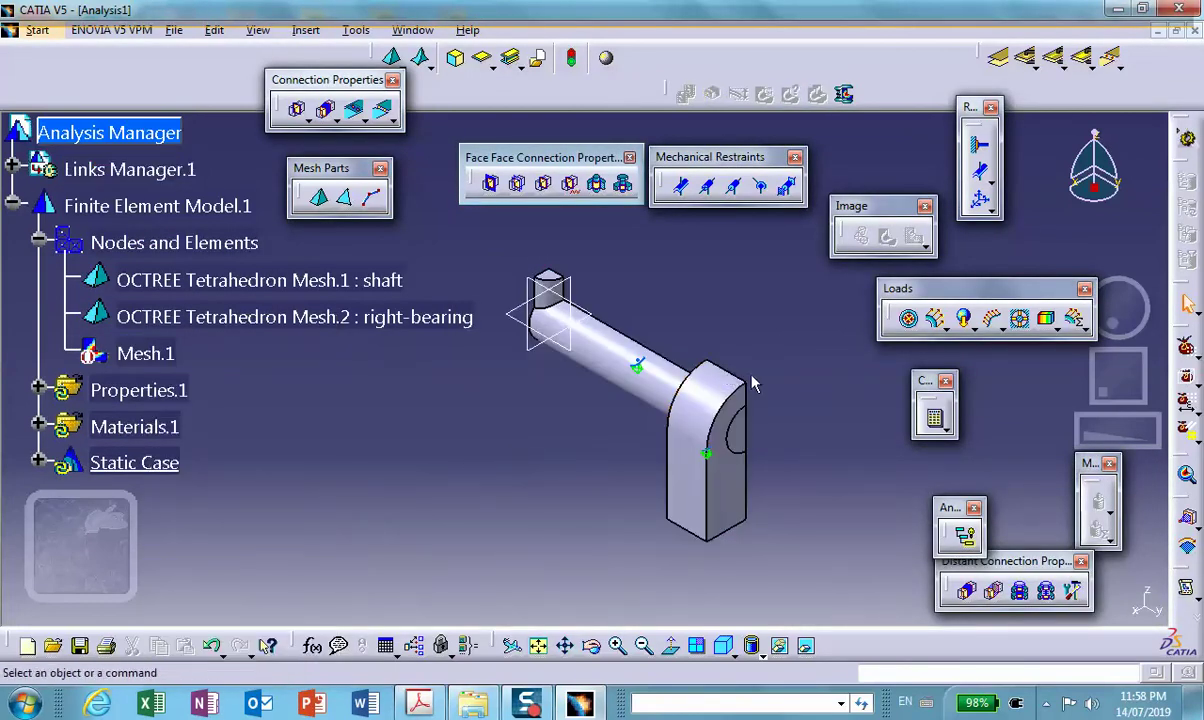
middle_click_drag(750, 518, 993, 163)
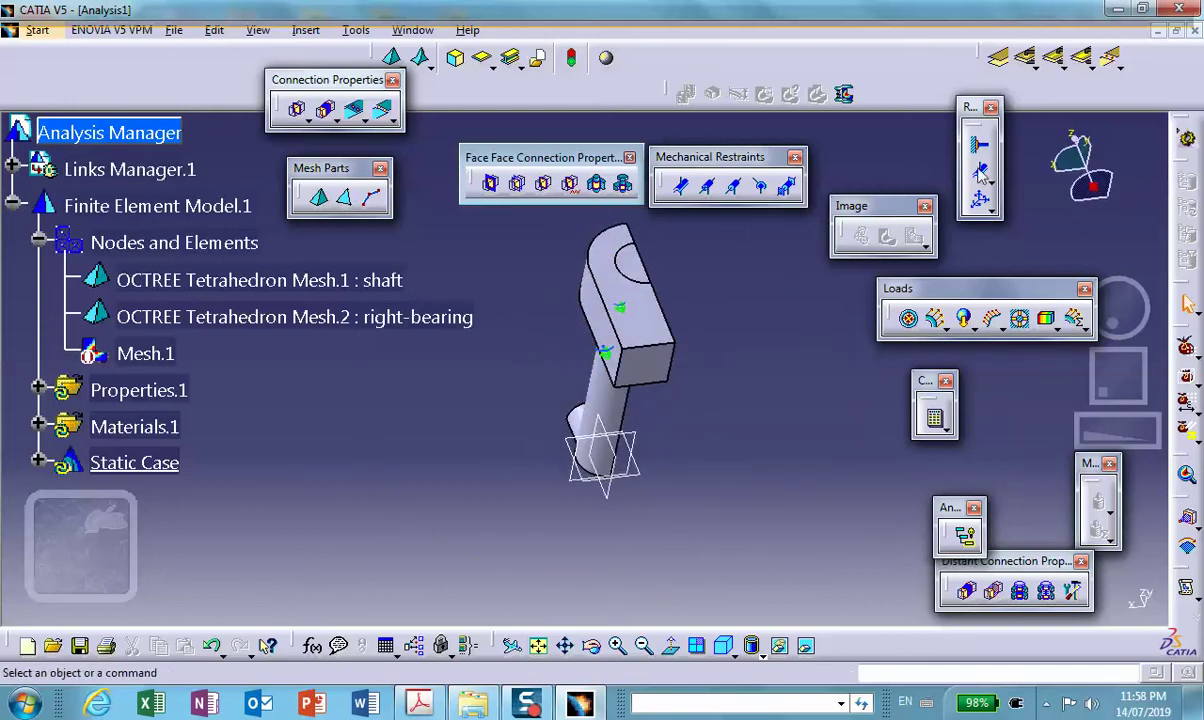
Clamp the bearing block's bottom face
left_click(645, 364)
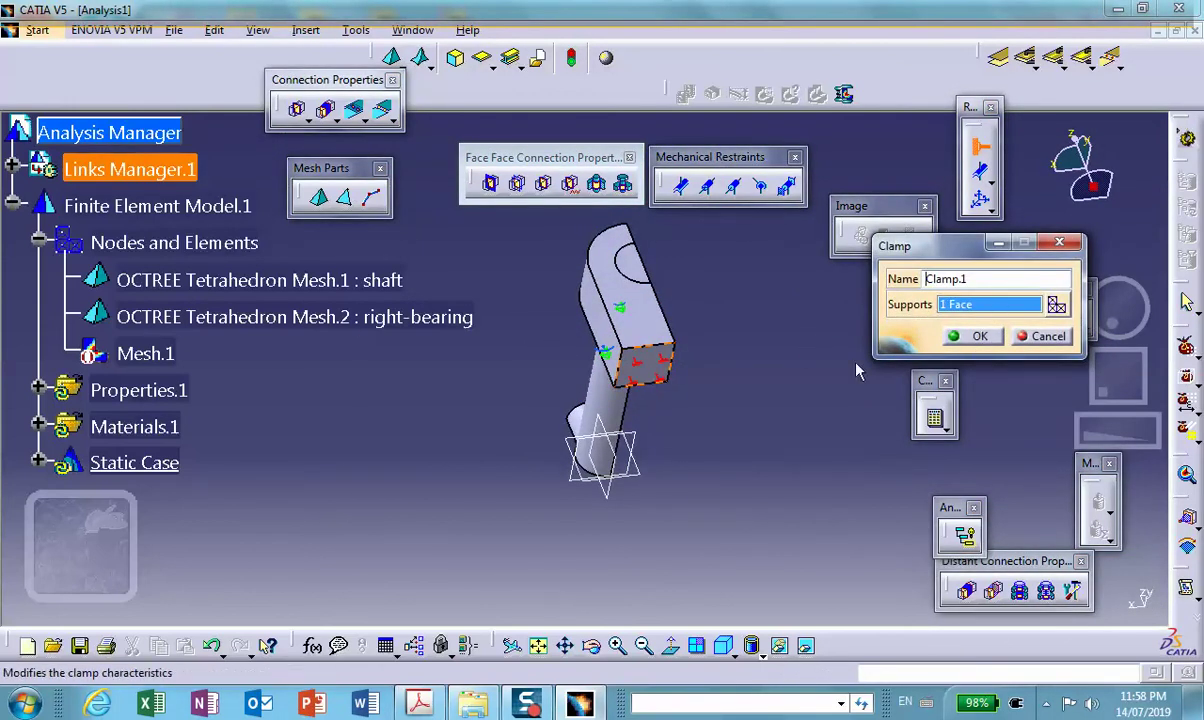
left_click(978, 337)
middle_click_drag(709, 288, 645, 350)
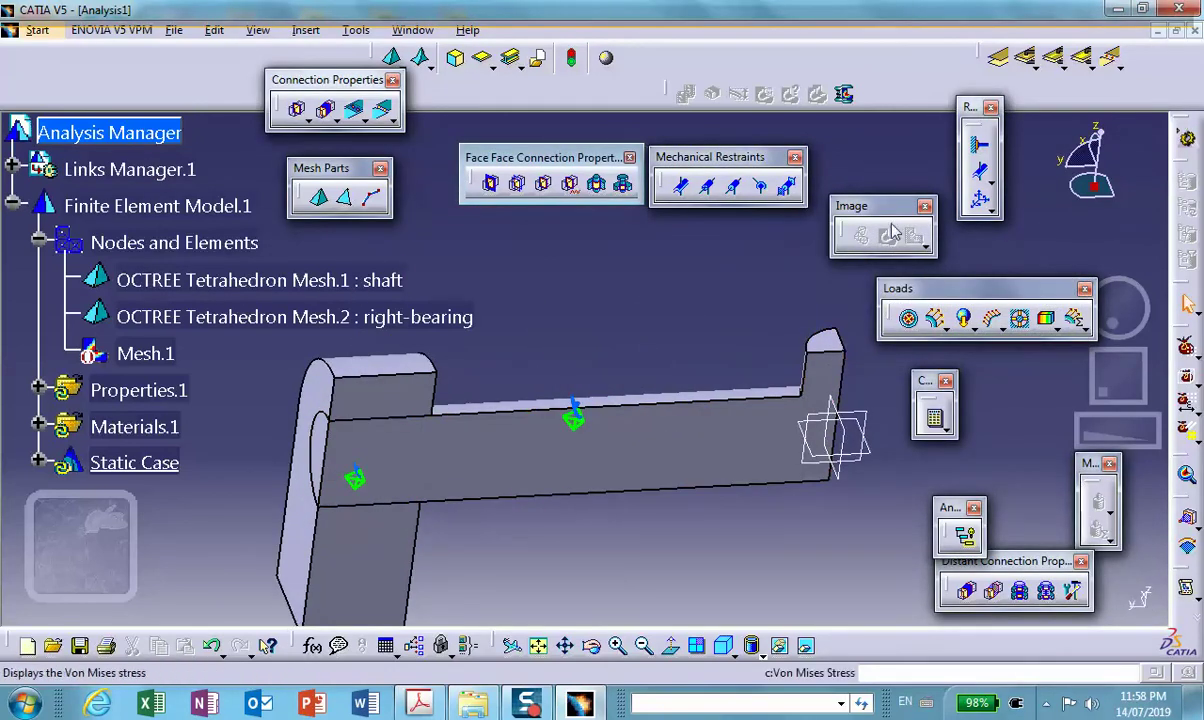
Apply a -50 lbf distributed force in Z on the shaft end's top face
left_click(940, 319)
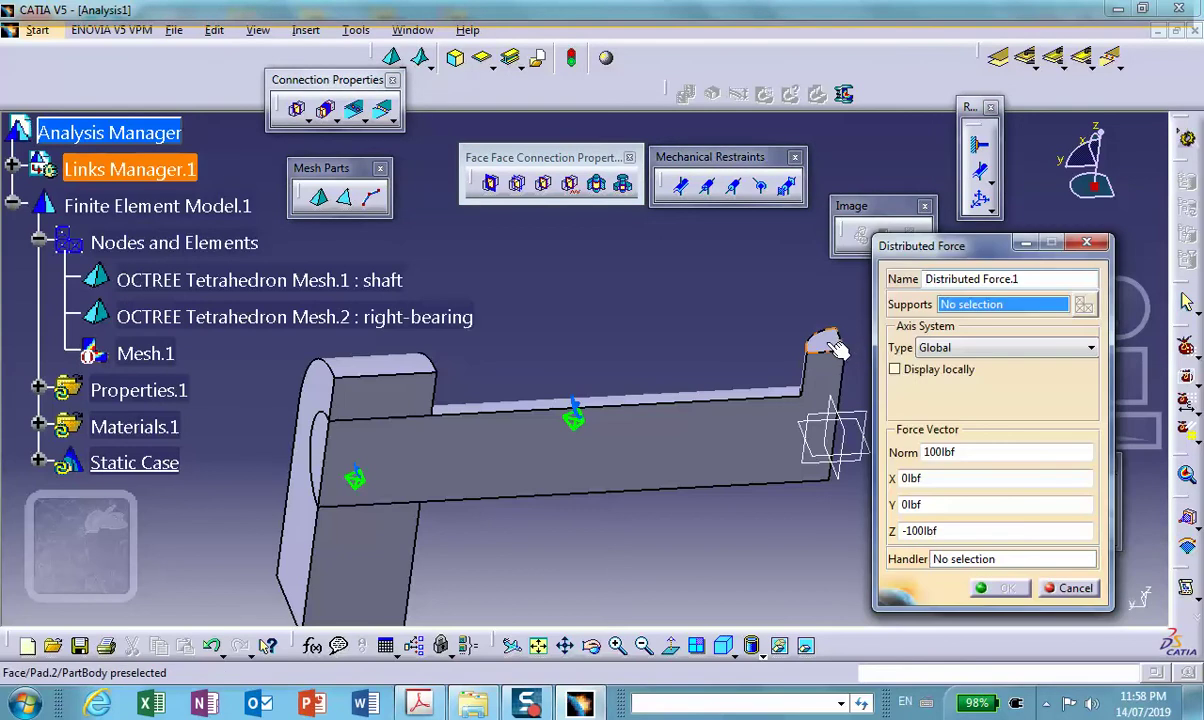
left_click(836, 341)
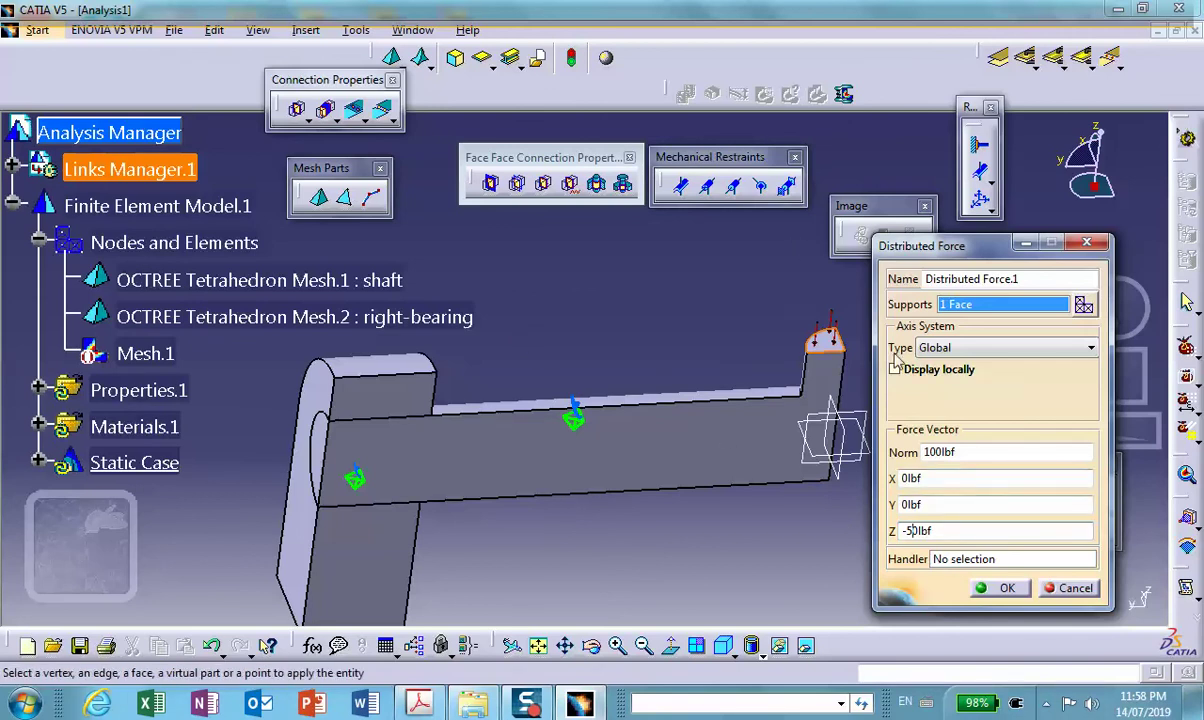
left_click(1008, 587)
mouse_move(632, 305)
middle_mouse_down()
mouse_move(661, 312)
mouse_move(640, 307)
middle_mouse_up()
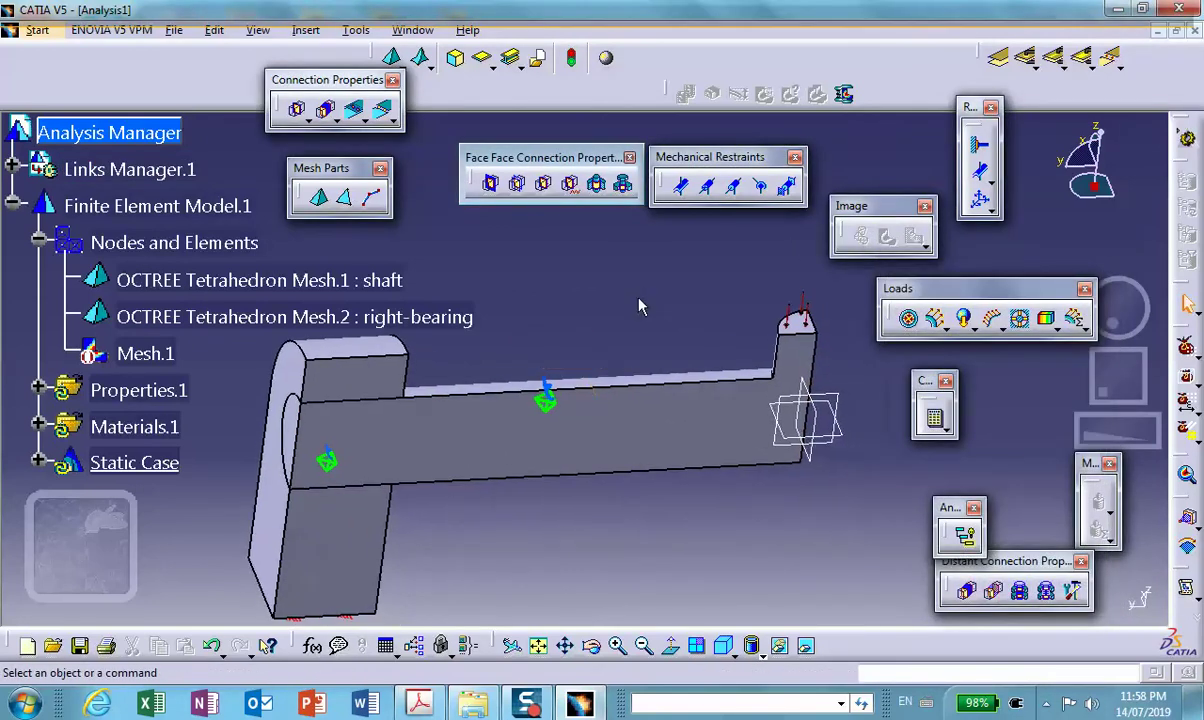
Create Surface Slider.1 on the four cut faces, including the bearing end and shaft cut faces
left_click(981, 177)
left_click(708, 445)
middle_click_drag(708, 445, 766, 436)
left_click(766, 436)
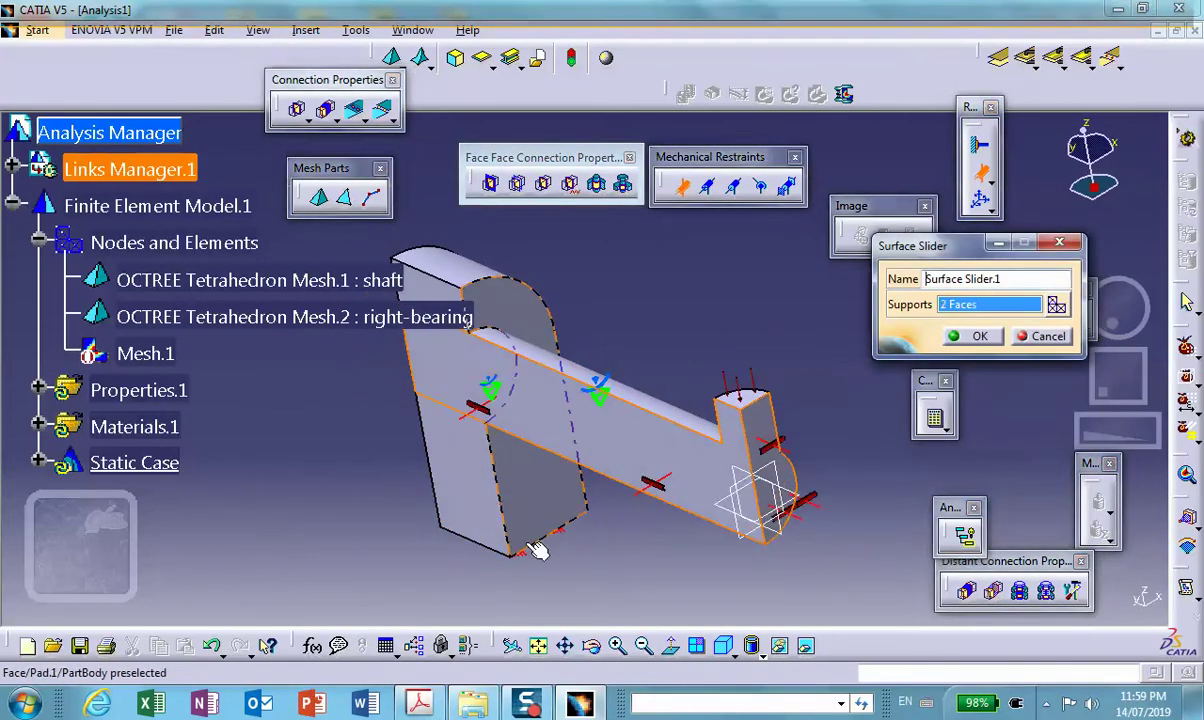
middle_click_drag(532, 545, 507, 489)
left_click(410, 488)
left_click(507, 489)
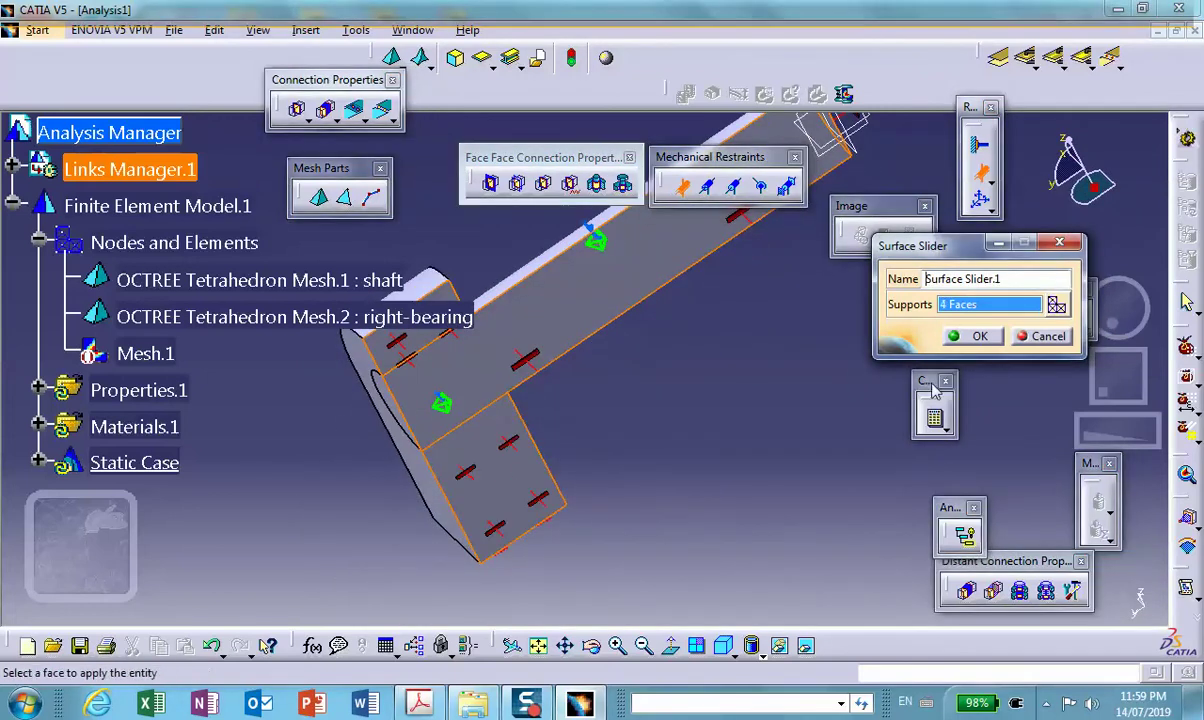
left_click(985, 335)
middle_click_drag(704, 390, 800, 385)
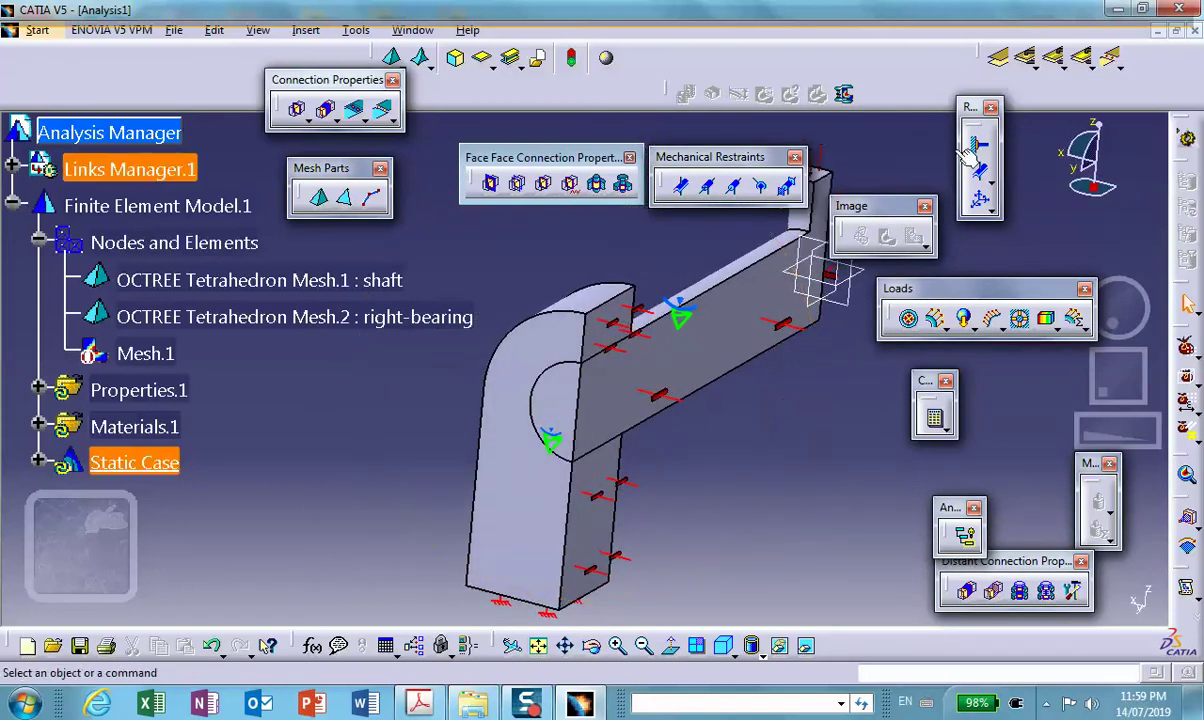
left_click(1001, 60)
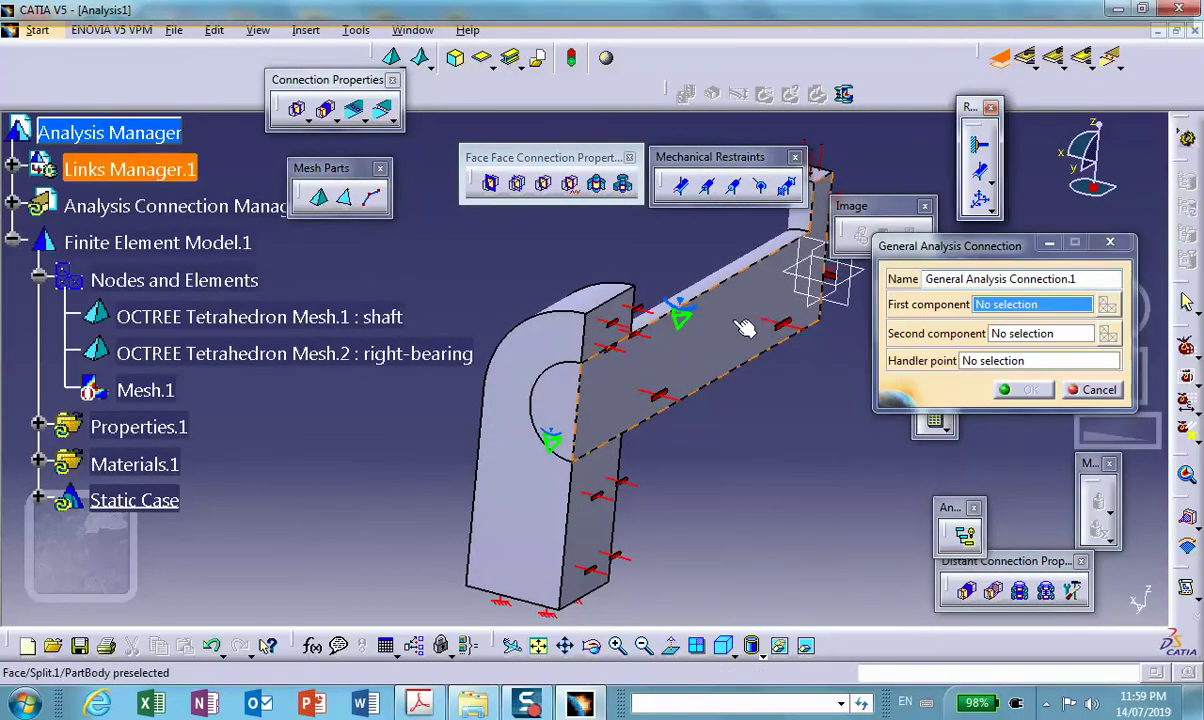
Create General Analysis Connection.1 from the shaft's outer face to the bearing's curved bore, hiding the shaft
middle_click_drag(726, 376, 615, 218)
left_click(632, 315)
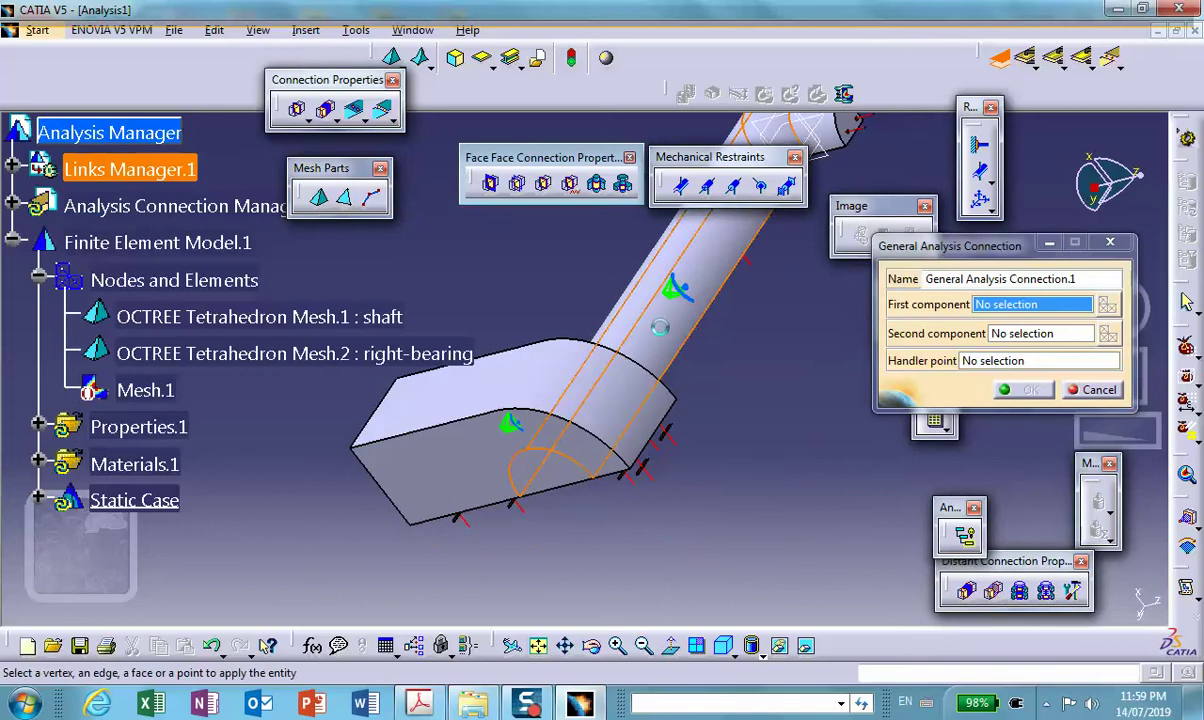
left_click(1028, 336)
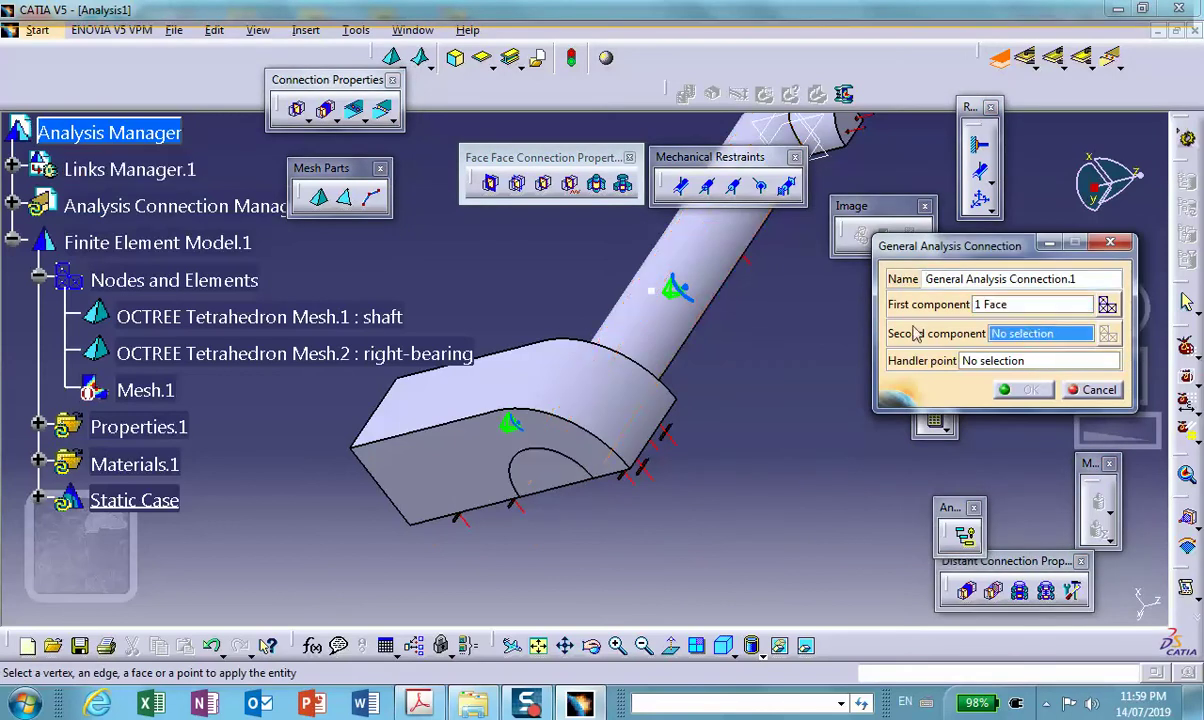
right_click(701, 260)
left_click(740, 314)
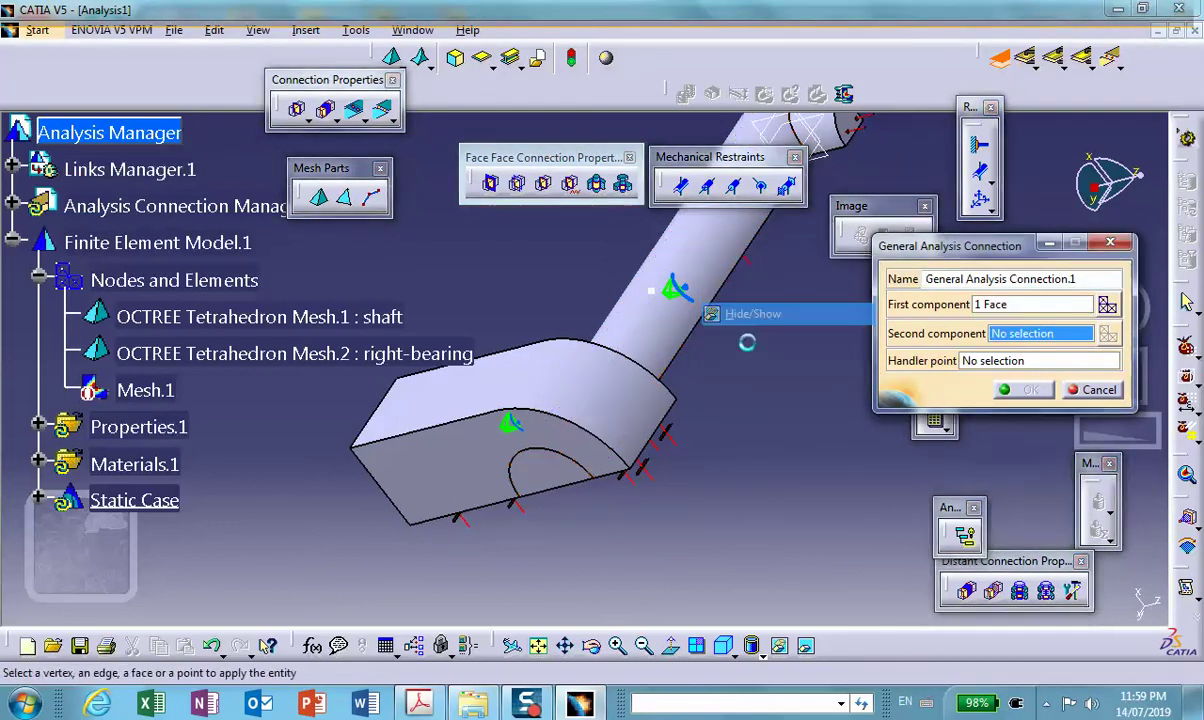
middle_click_drag(717, 398, 541, 419)
left_click(541, 419)
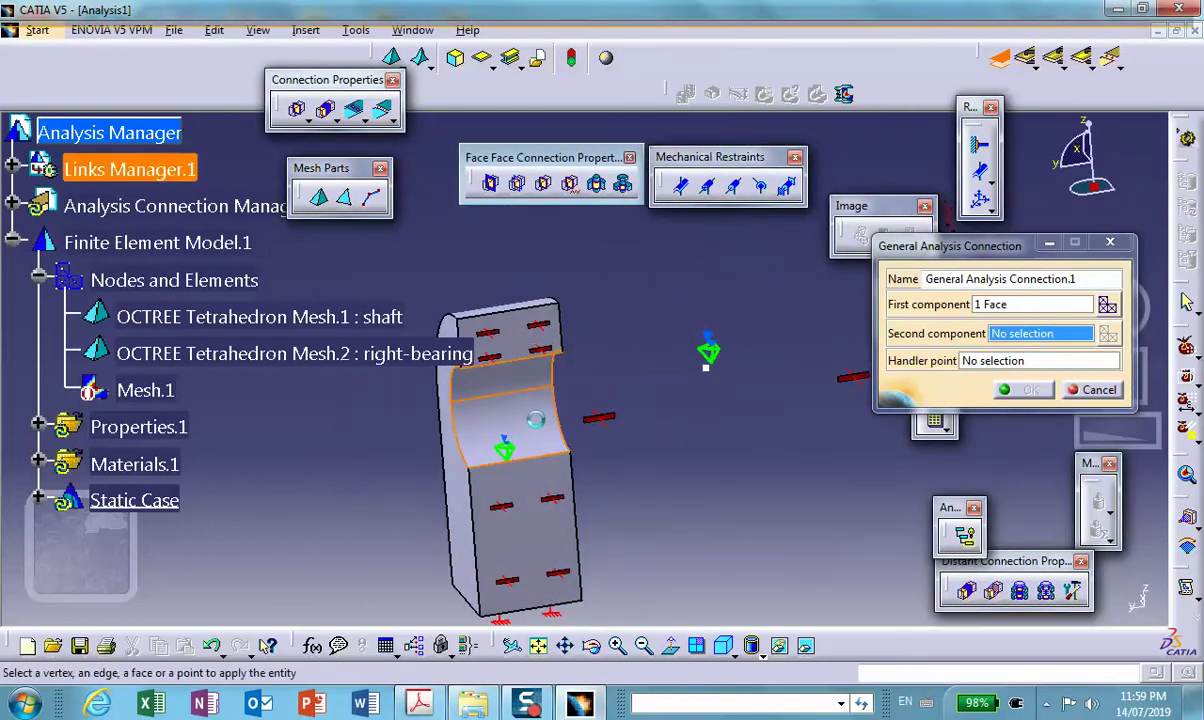
left_click(1024, 389)
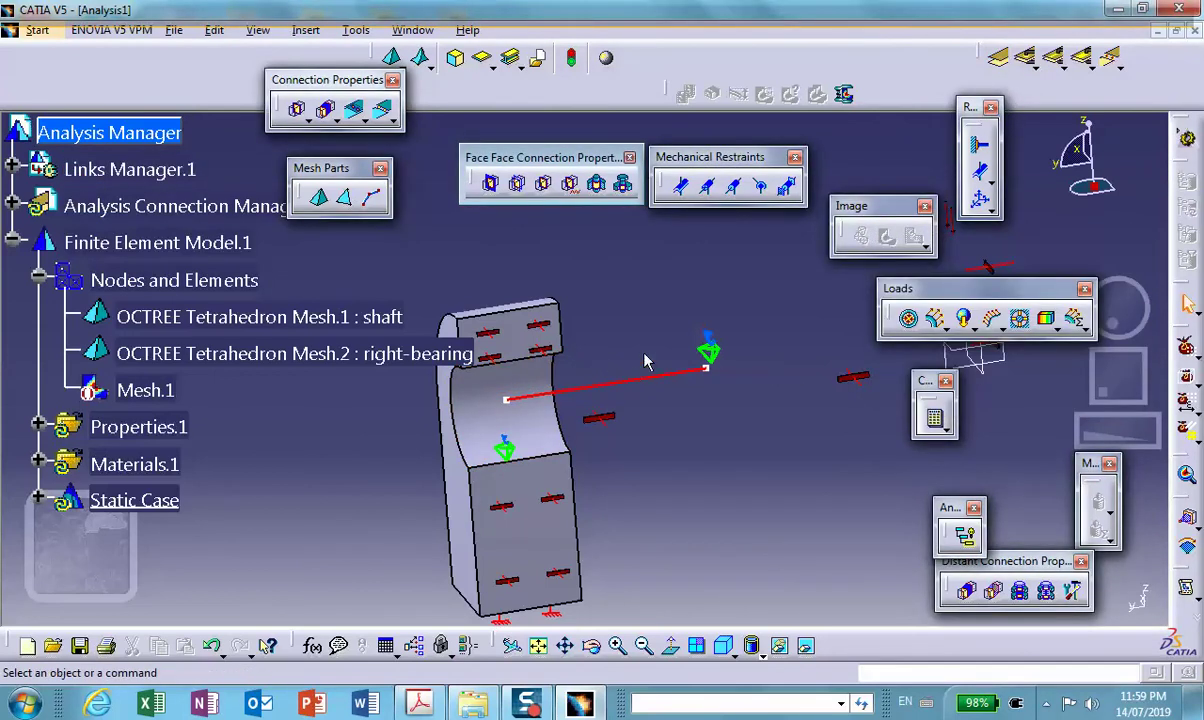
middle_click_drag(645, 361, 650, 342)
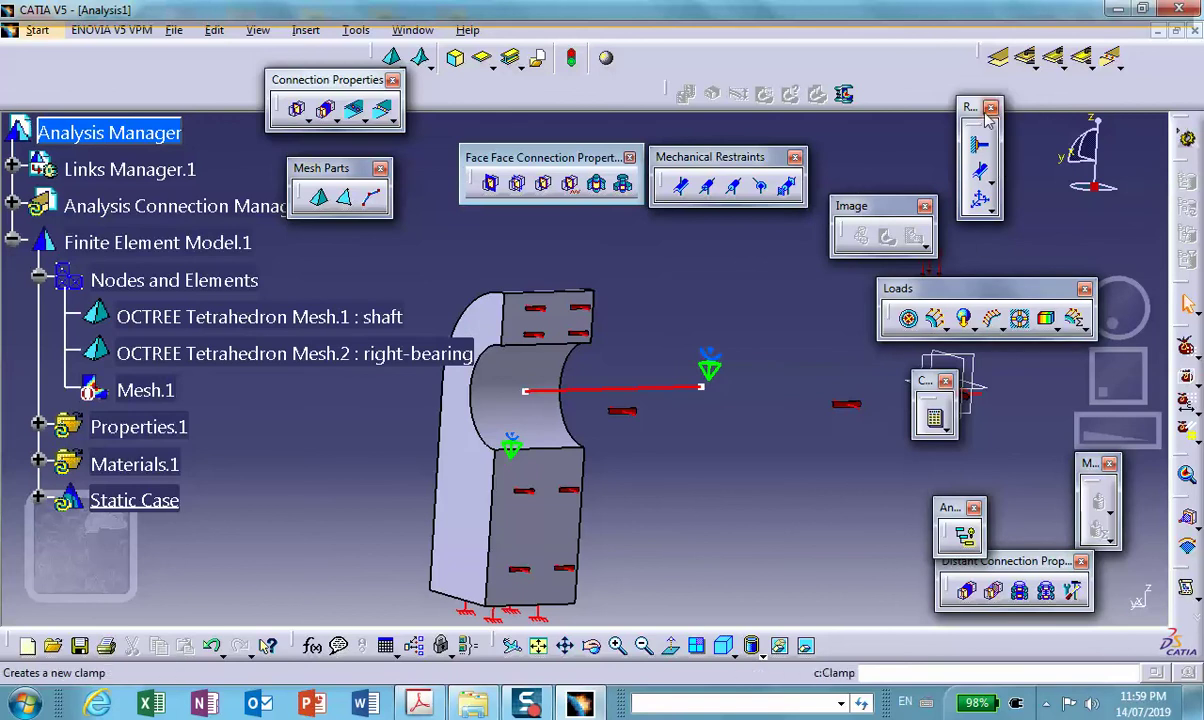
Start a second general analysis connection on the bearing's curved edge and unhide the shaft
left_click(998, 57)
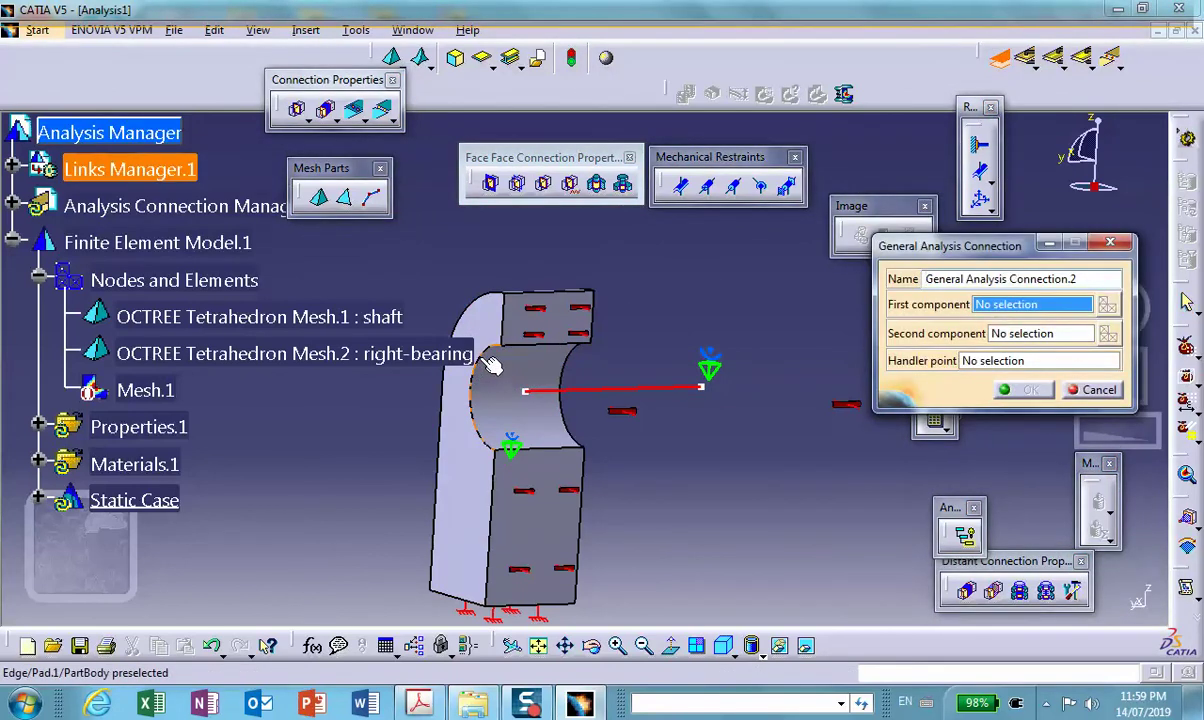
left_click(490, 365)
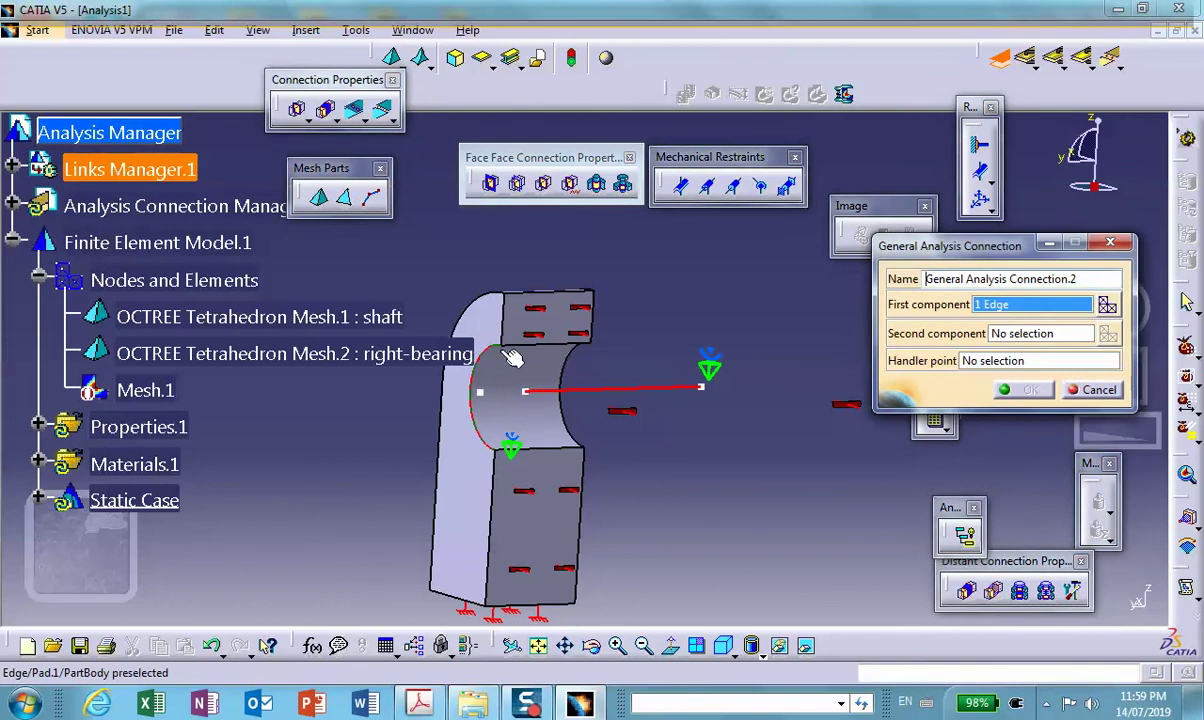
left_click(1015, 336)
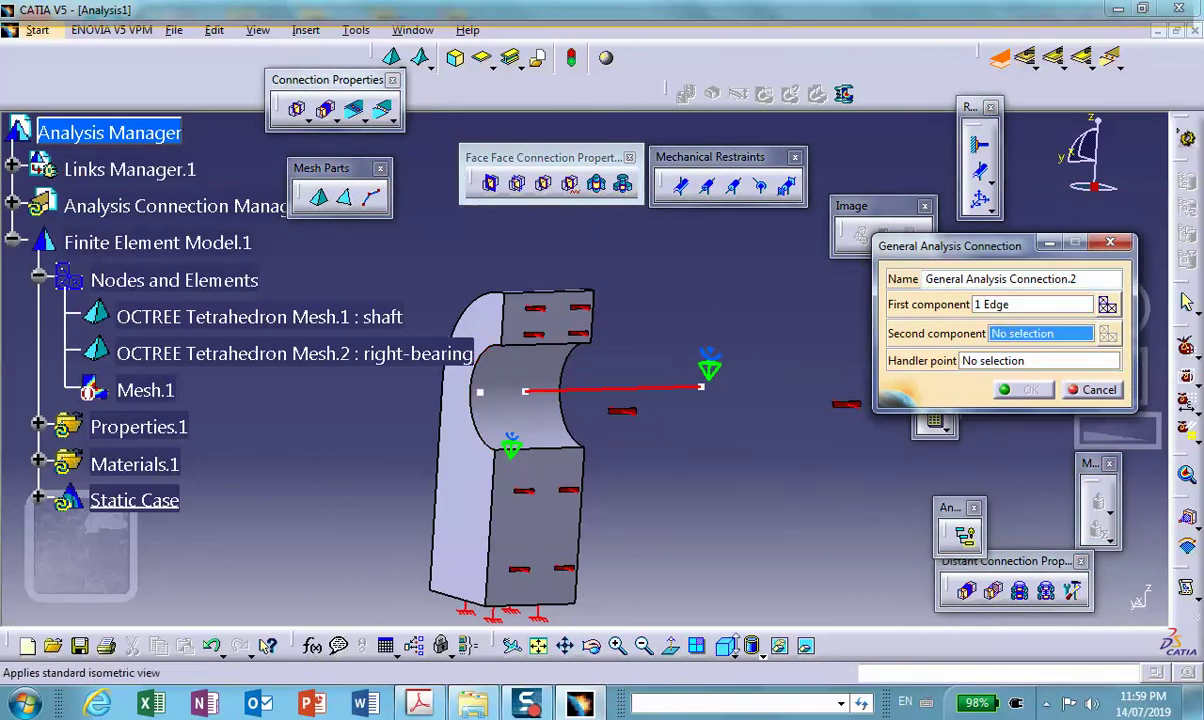
left_click(779, 646)
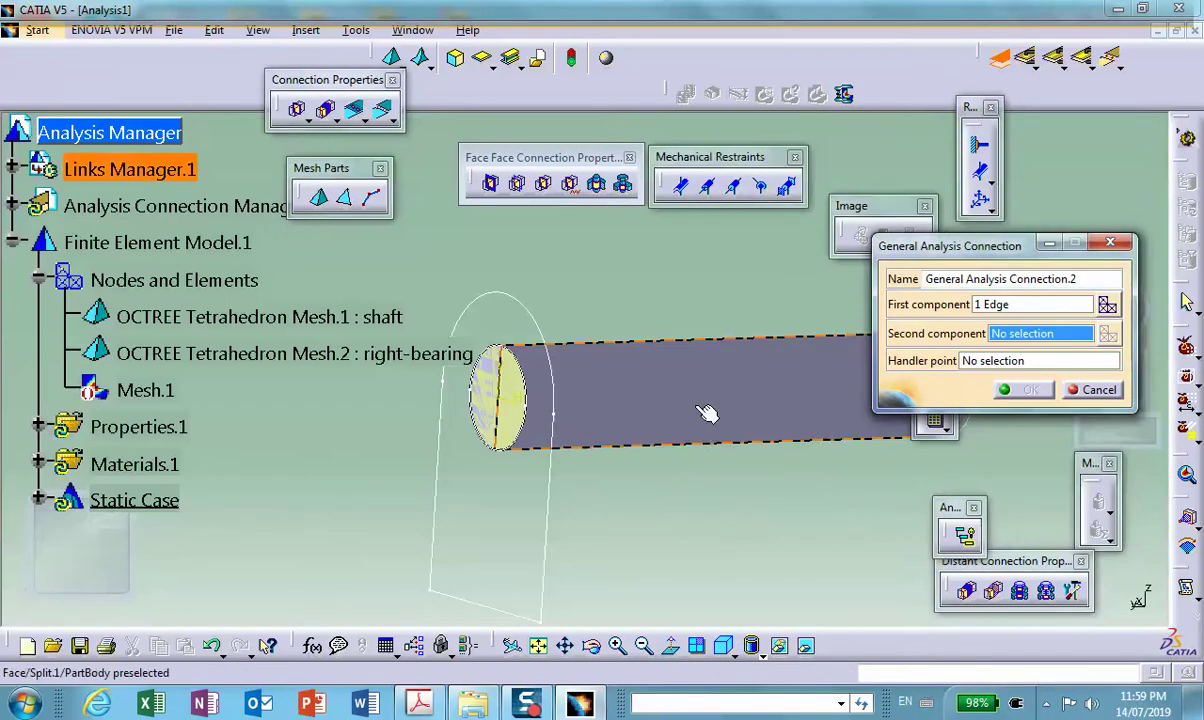
right_click(690, 388)
left_click(740, 438)
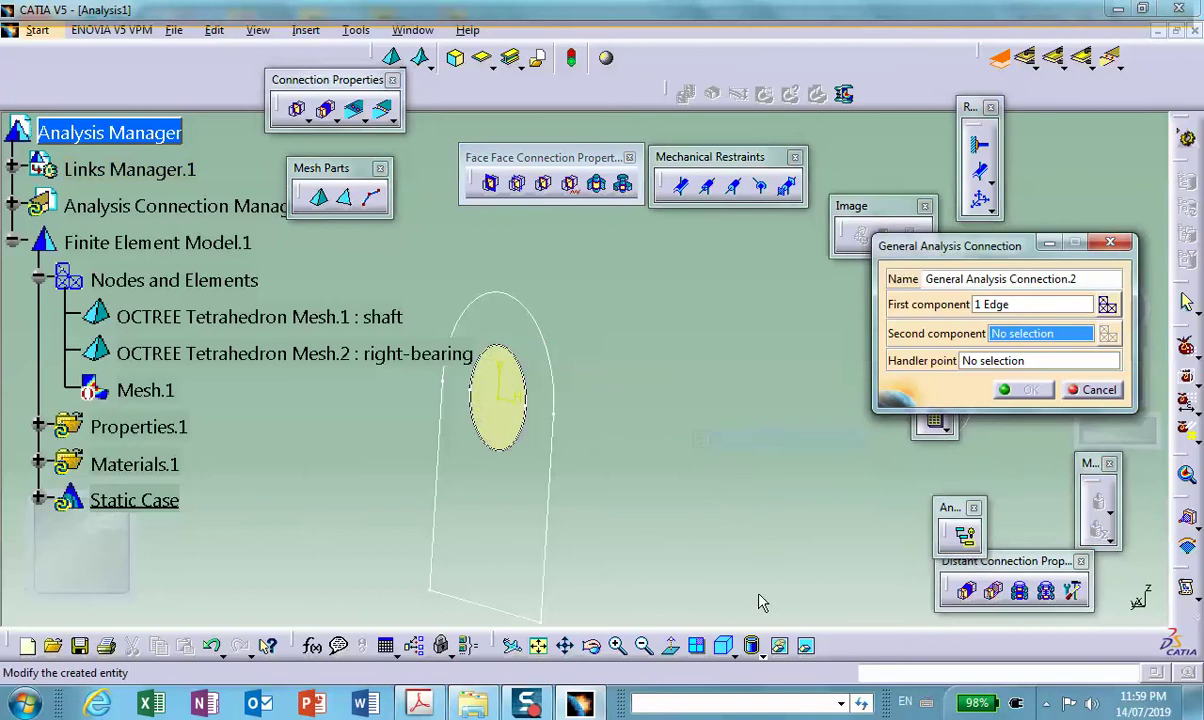
left_click(806, 650)
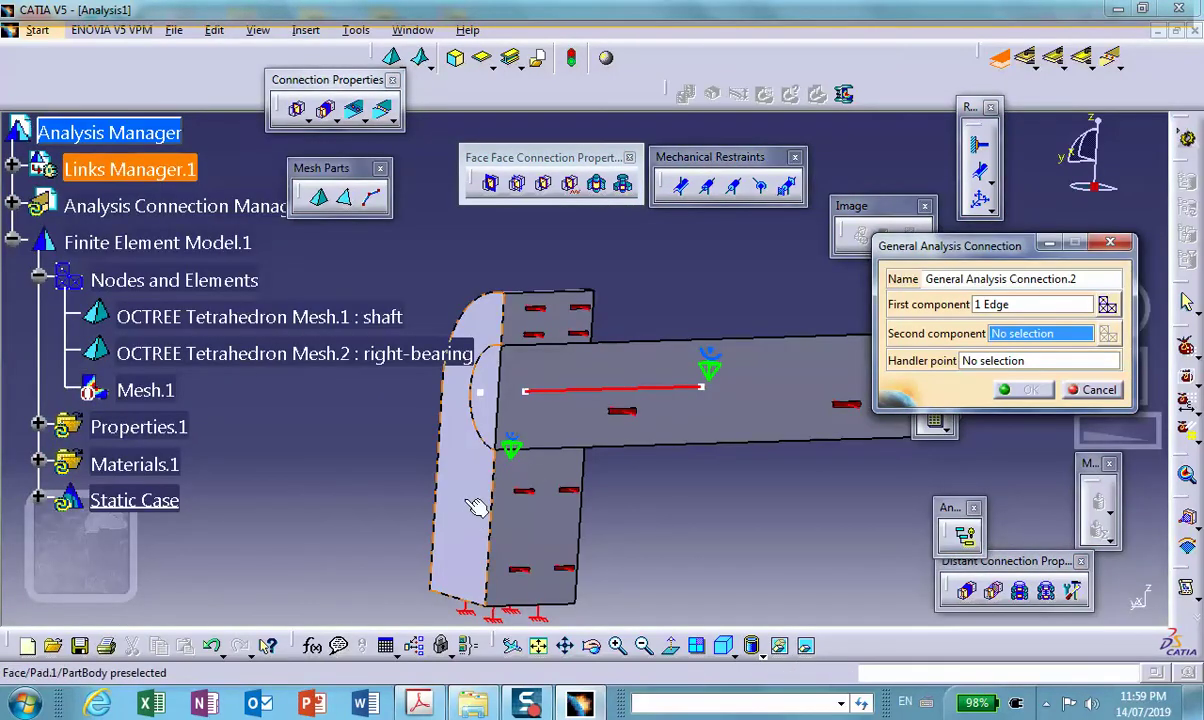
Hide the bearing, connect to the shaft's circular edge, and expand Analysis Connections.1
right_click(472, 502)
left_click(468, 555)
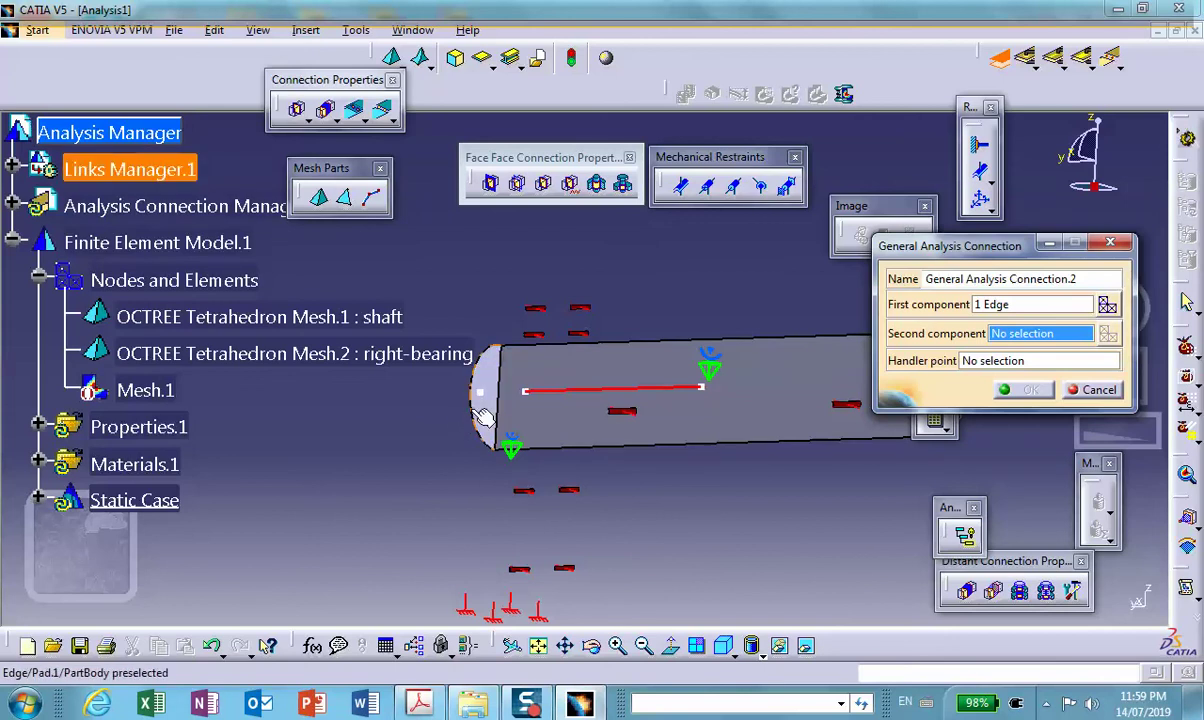
left_click(483, 418)
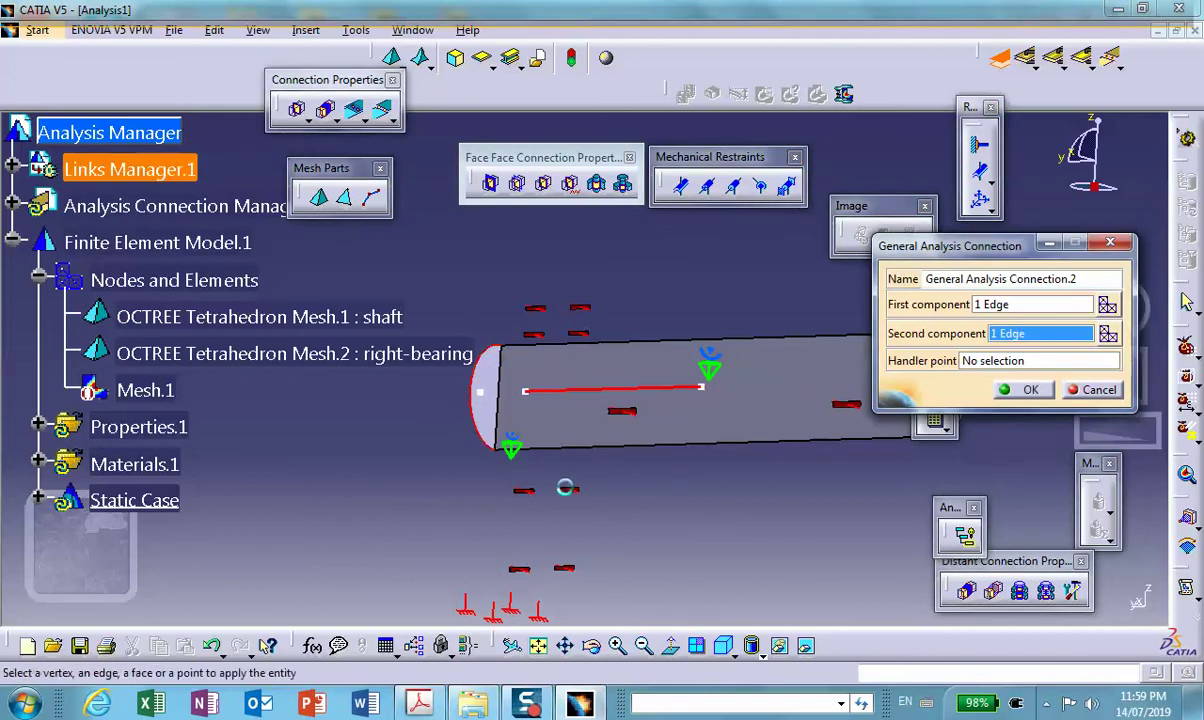
left_click(1030, 390)
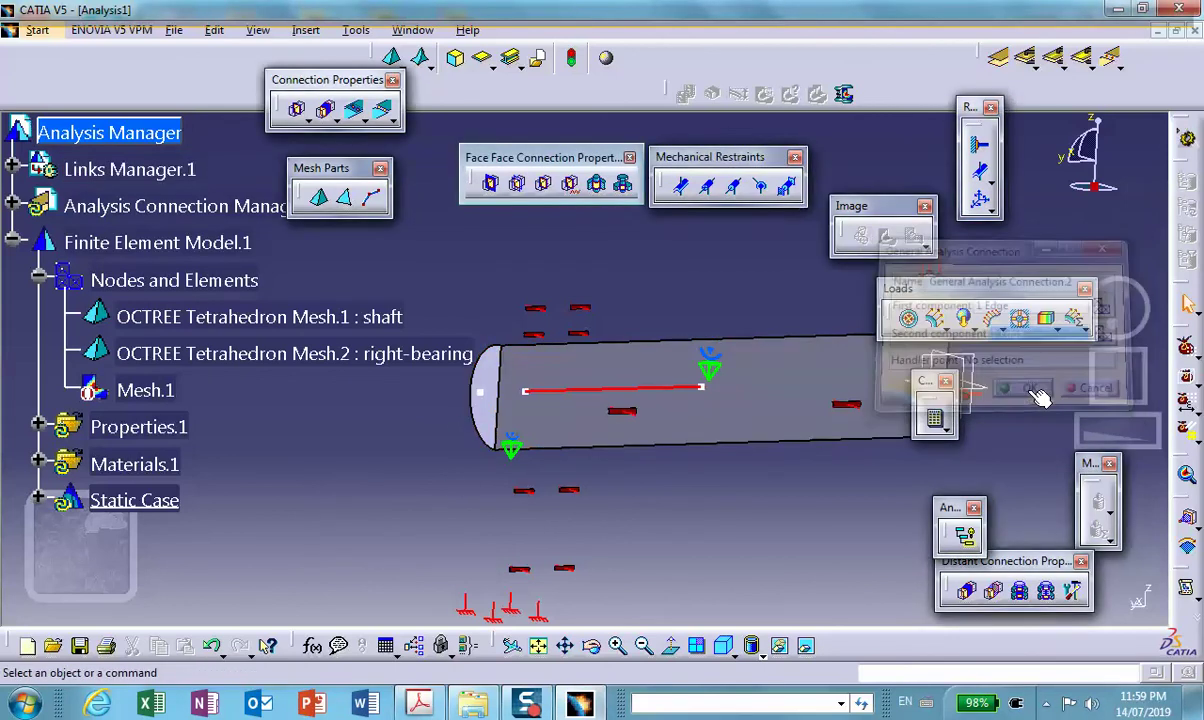
left_click(12, 205)
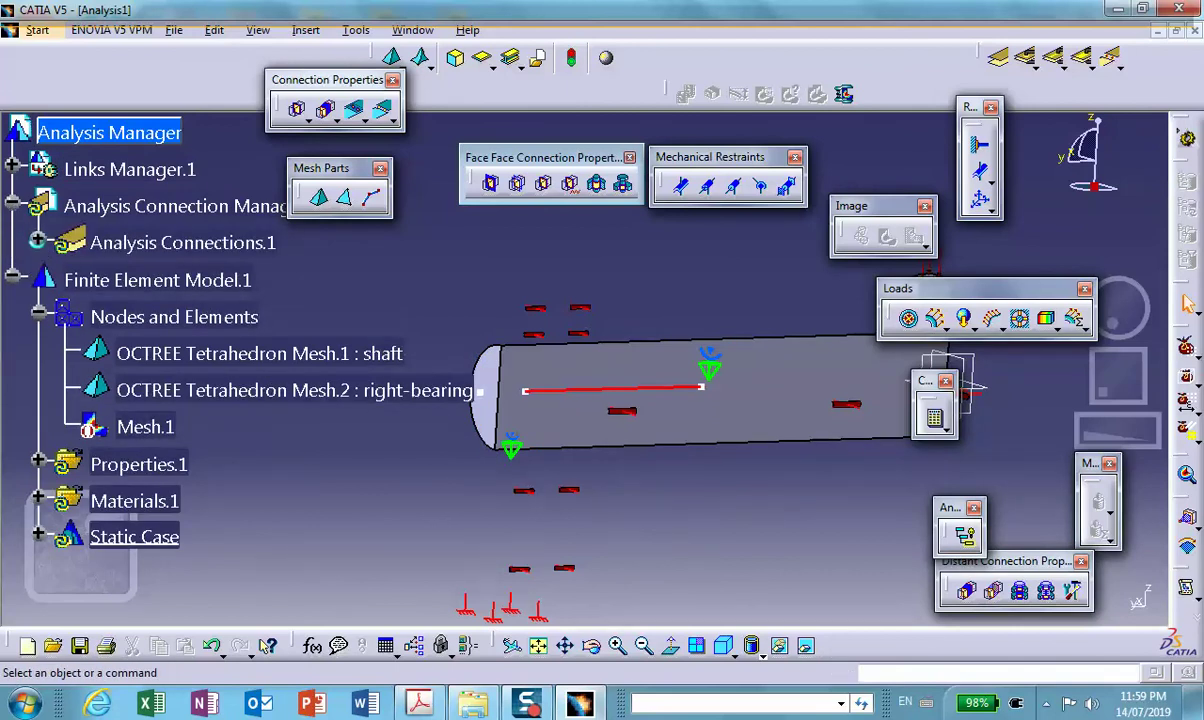
left_click(36, 242)
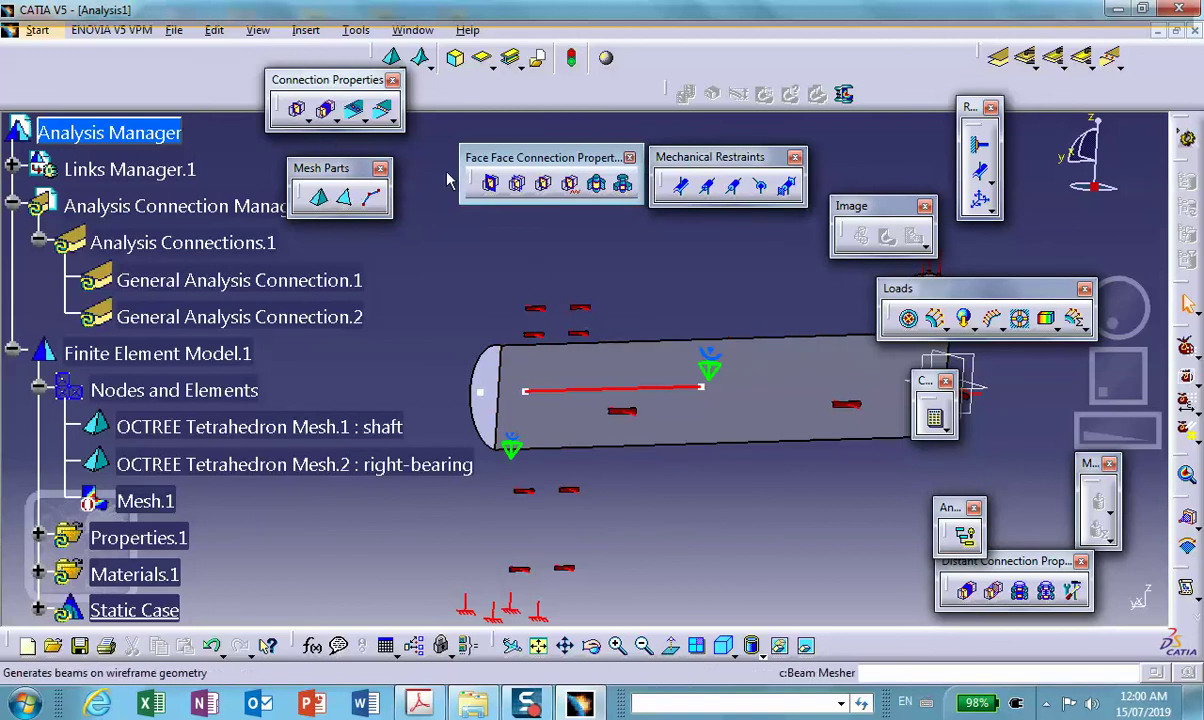
Assign a contact property to General Analysis Connection.1 and a fastened property to .2
left_click(519, 187)
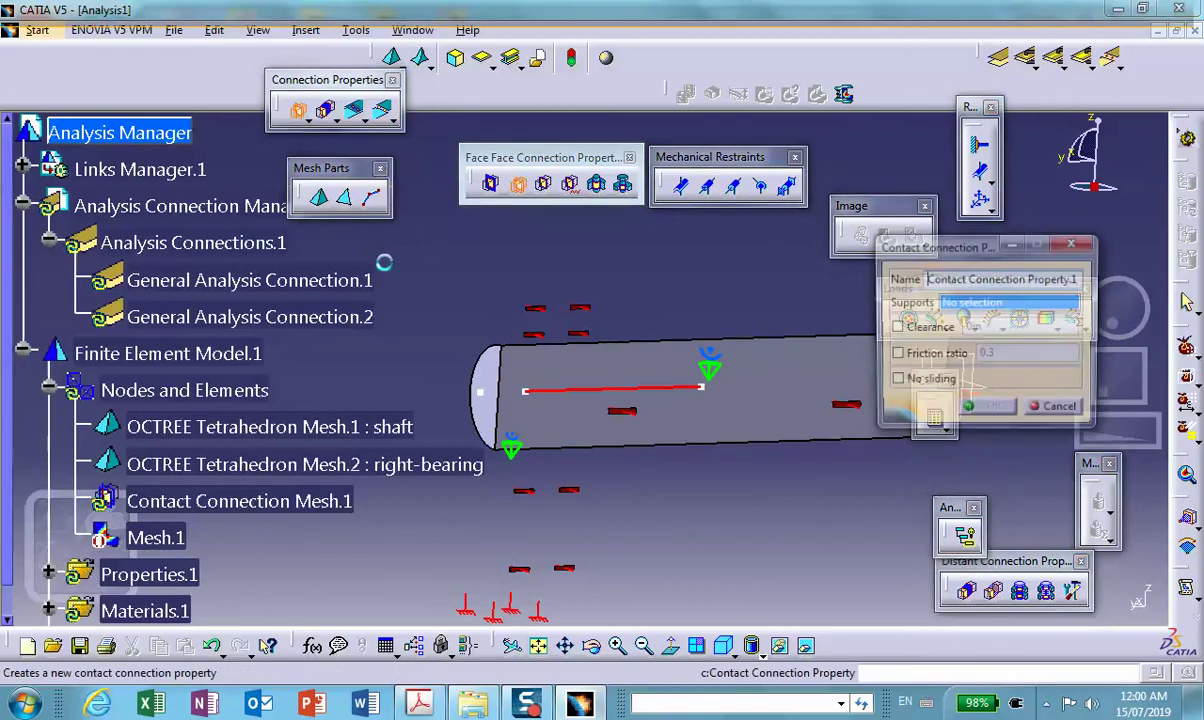
left_click(335, 278)
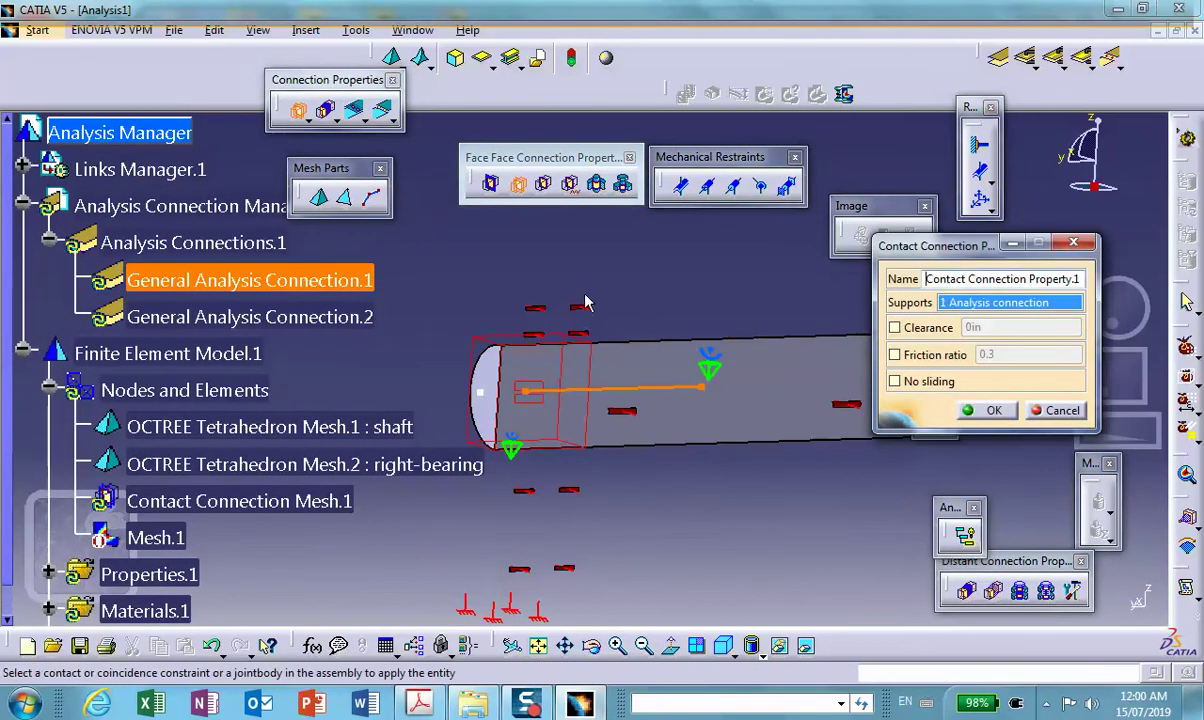
left_click(994, 410)
left_click(544, 187)
left_click(345, 318)
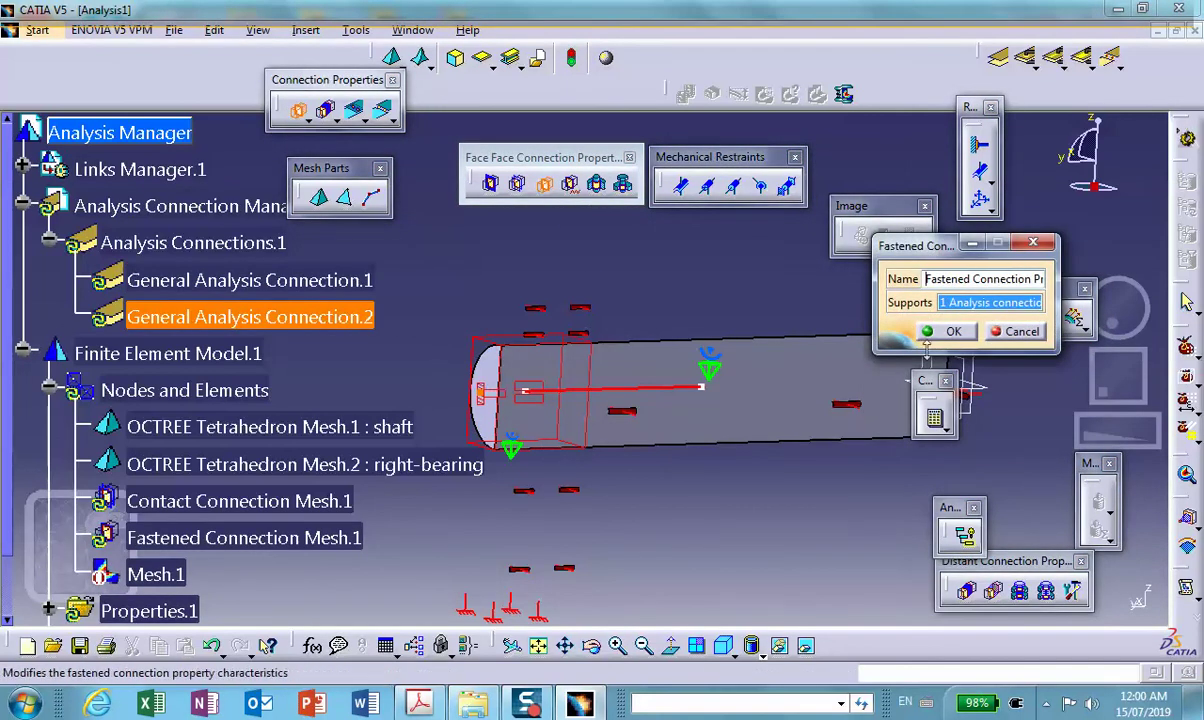
left_click(960, 337)
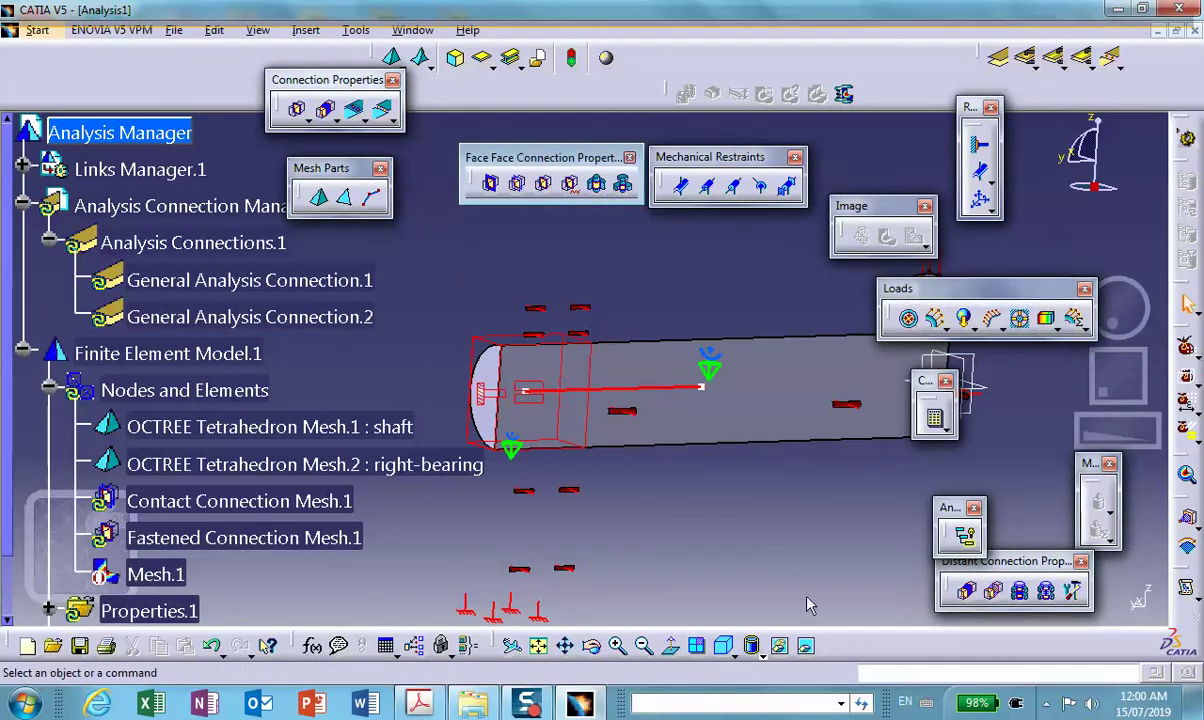
Unhide the bearing block, view the assembly at an angle, and open Compute
left_click(751, 645)
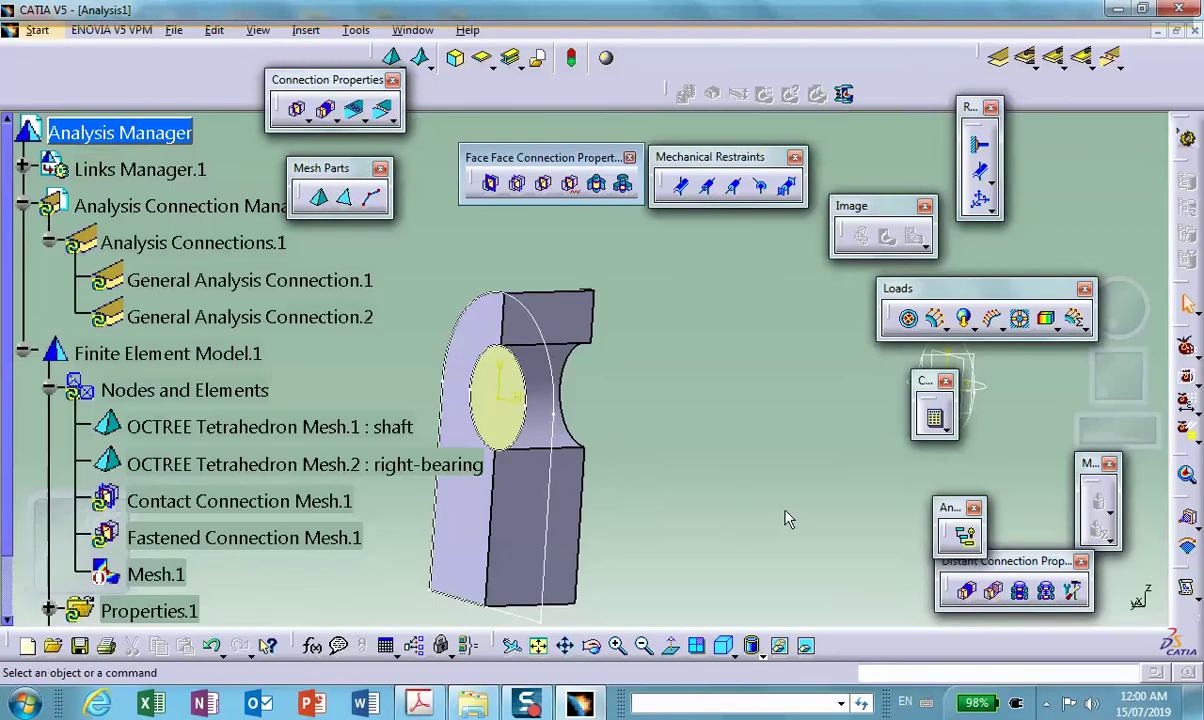
right_click(512, 528)
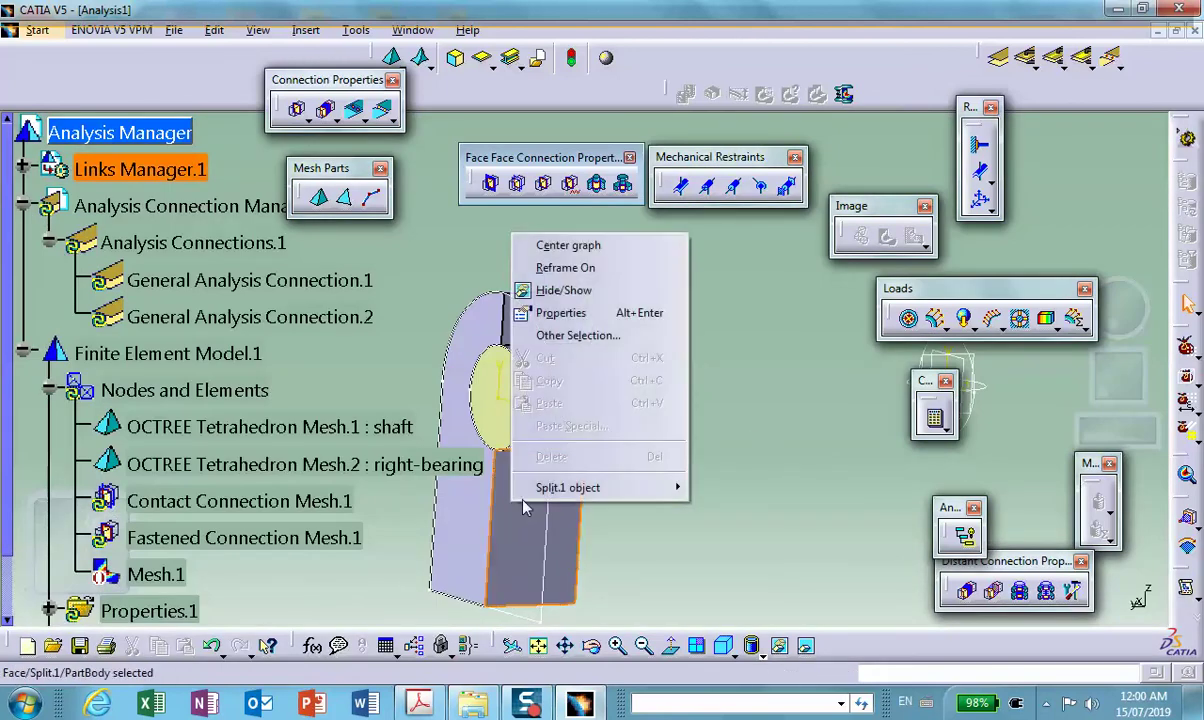
left_click(561, 297)
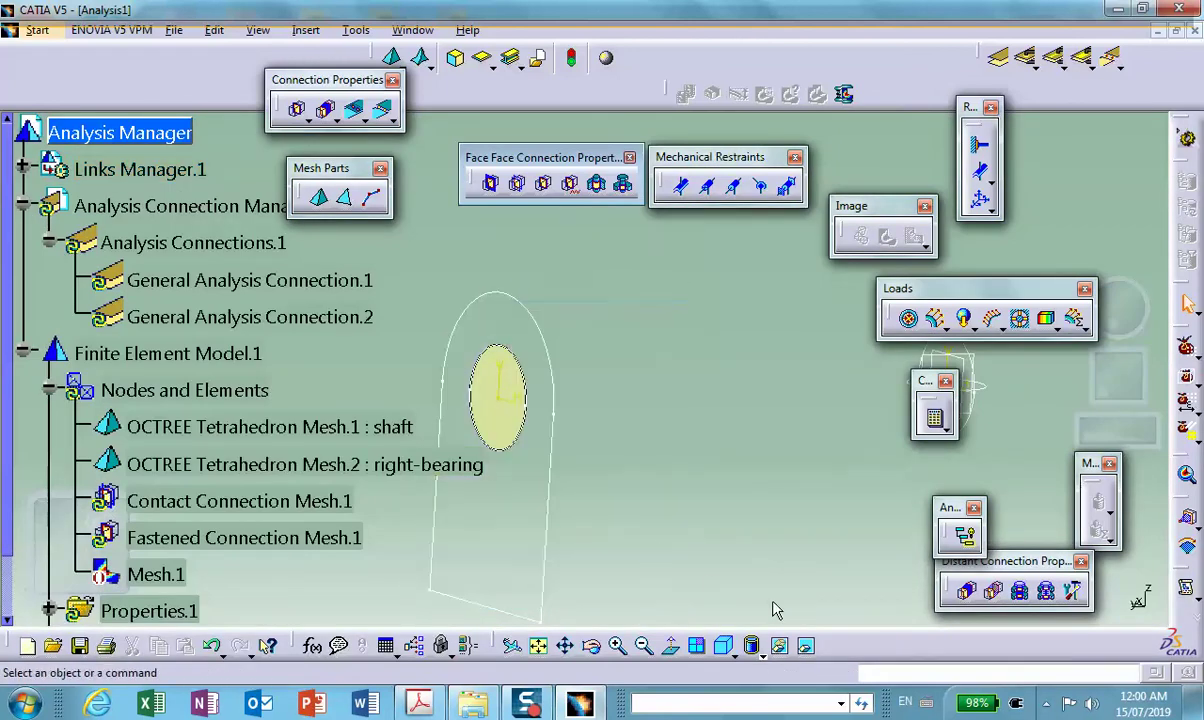
left_click(808, 648)
middle_click_drag(619, 350, 620, 398)
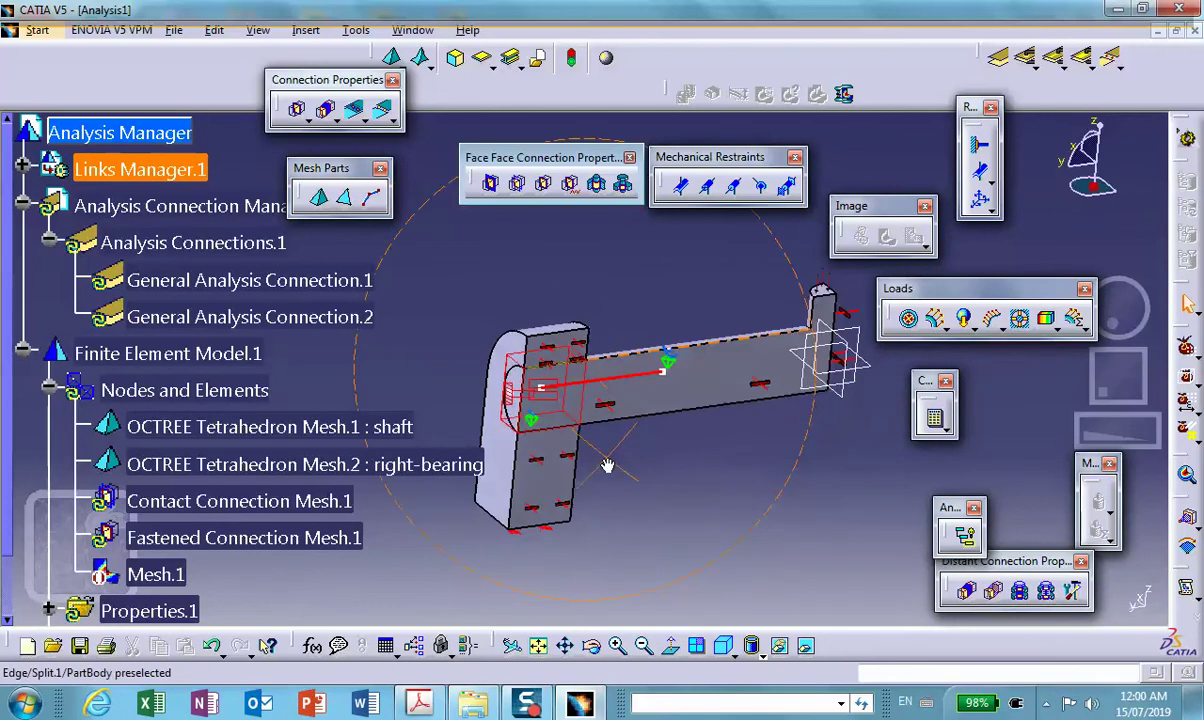
middle_click_drag(607, 466, 515, 355)
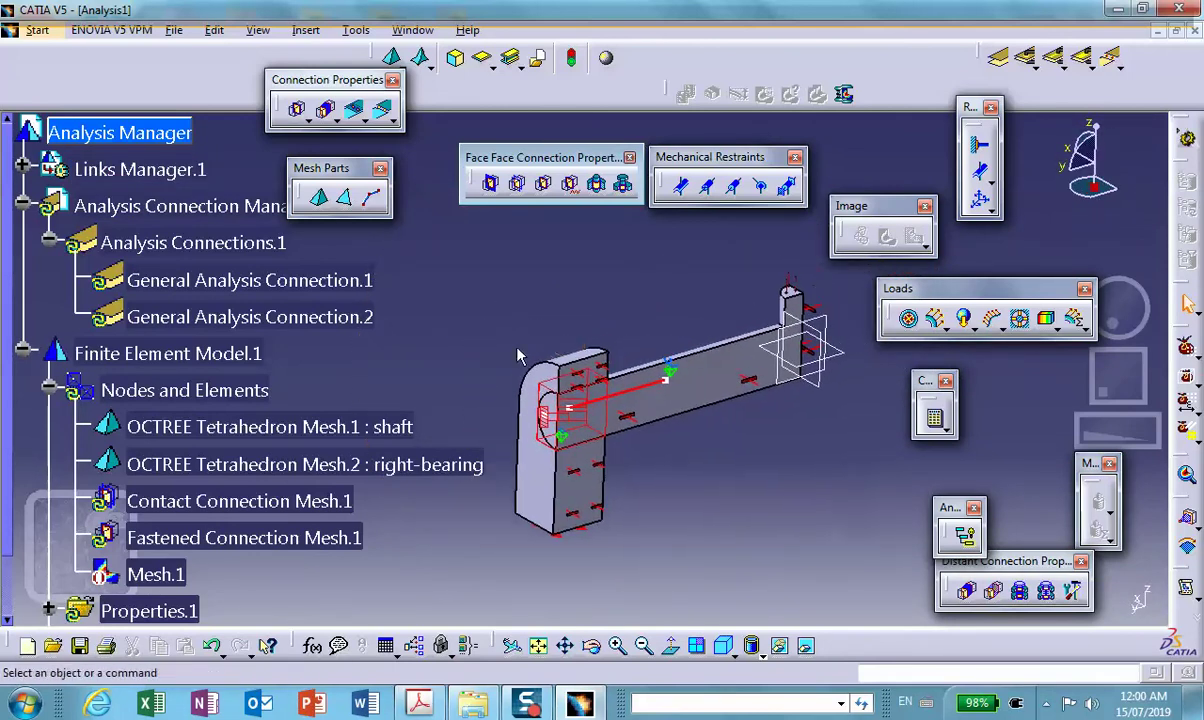
left_click(935, 418)
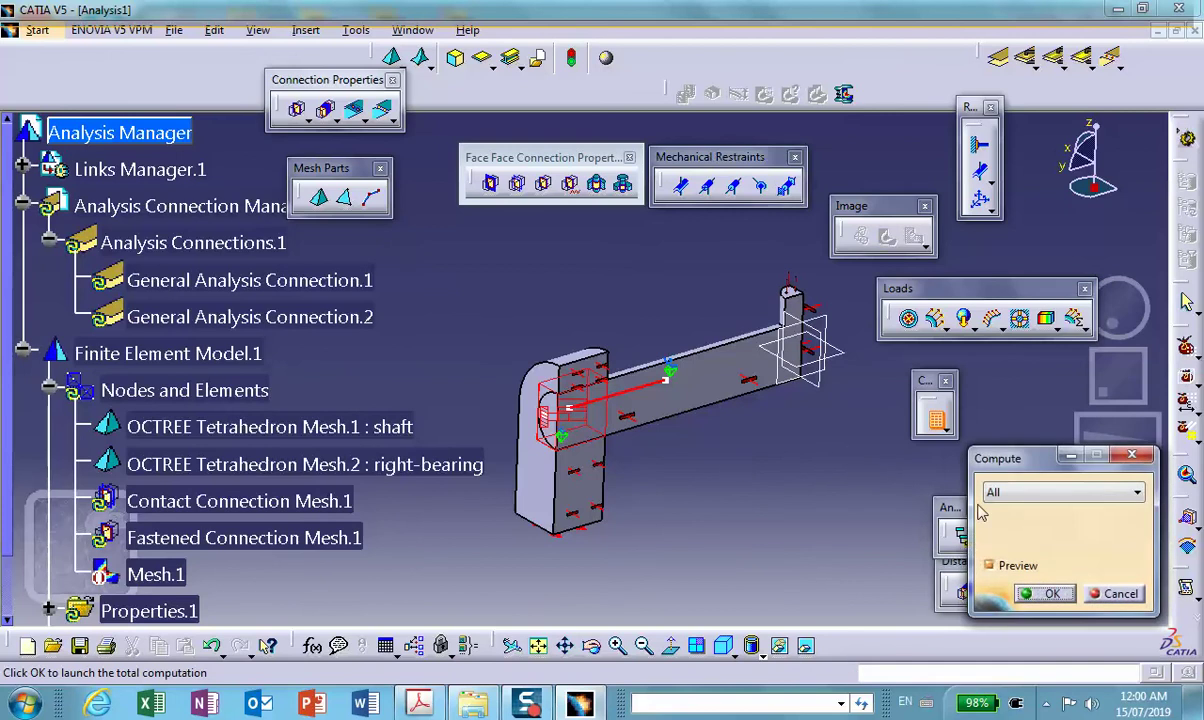
Run the All computation, accepting the rotation-constraint warning and the resource estimate
left_click(1032, 588)
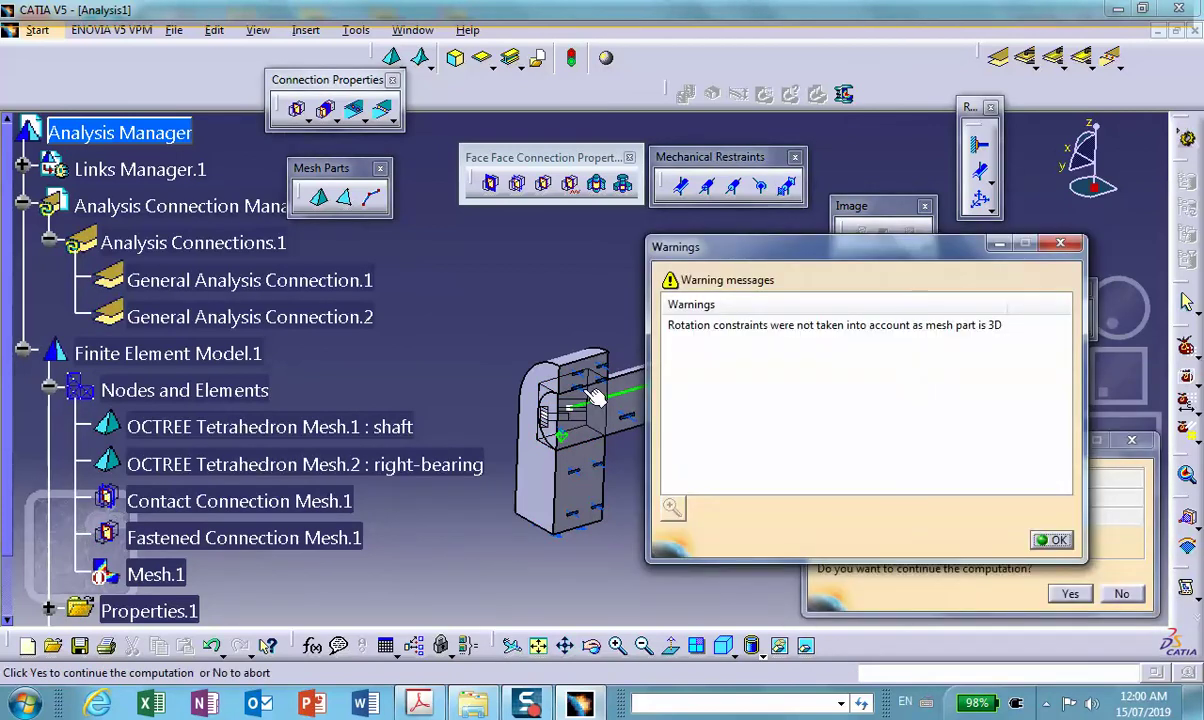
left_click(1064, 540)
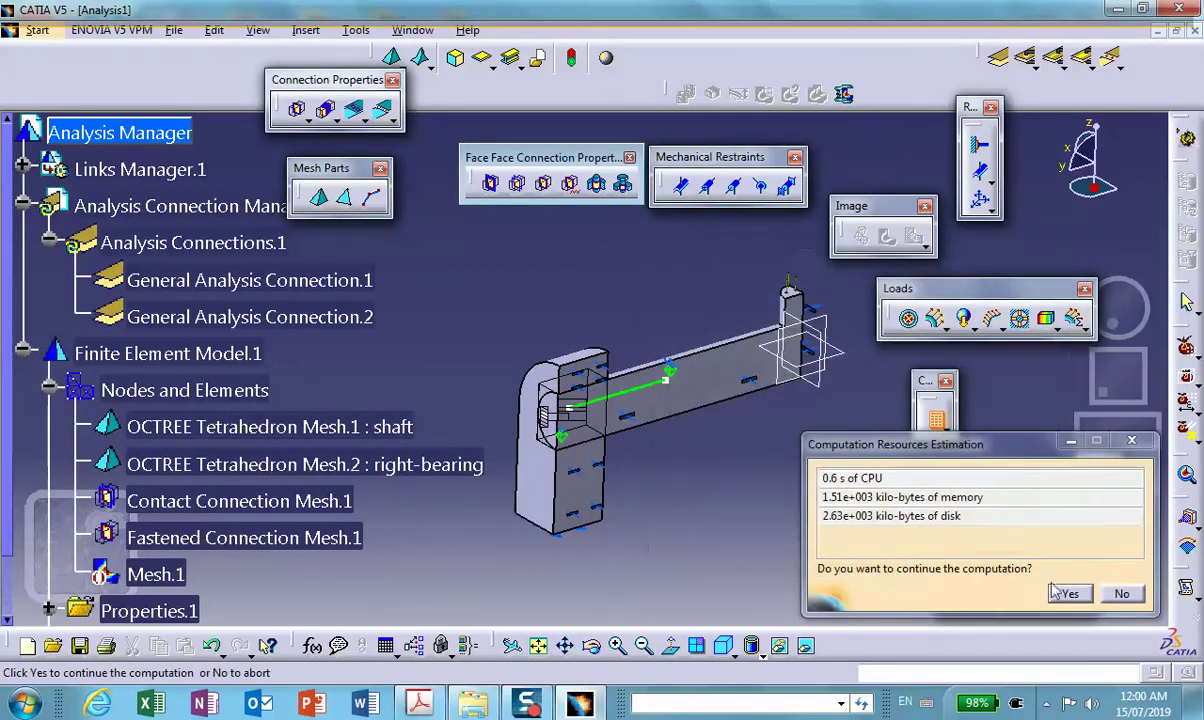
left_click(1068, 594)
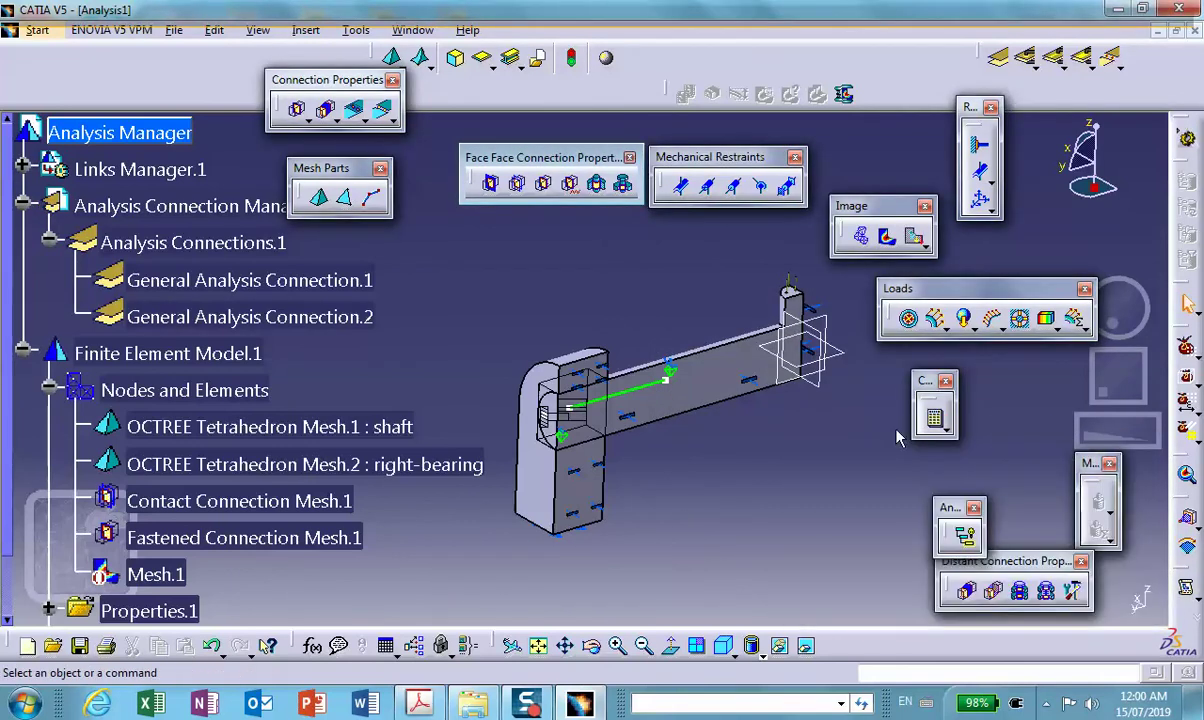
Display the deformed mesh, move floating toolbars off the model, and animate the deformation
left_click(861, 238)
middle_click_drag(745, 338, 484, 344)
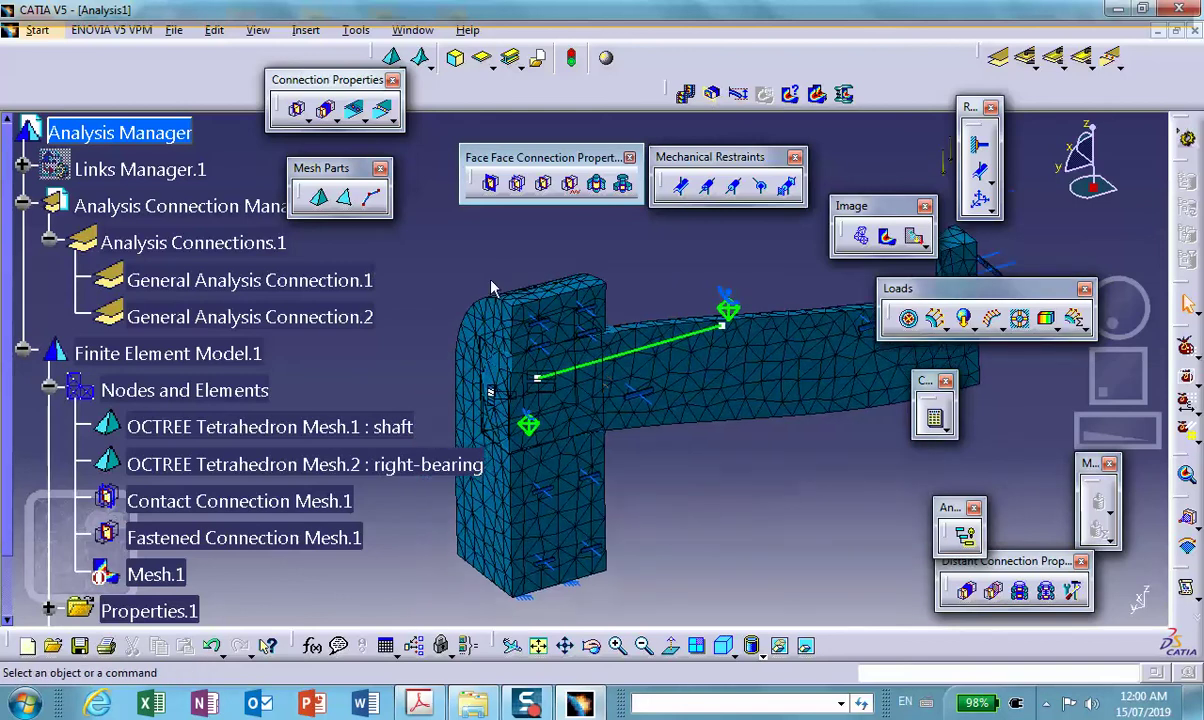
left_click_drag(900, 203, 916, 145)
left_click_drag(918, 289, 821, 545)
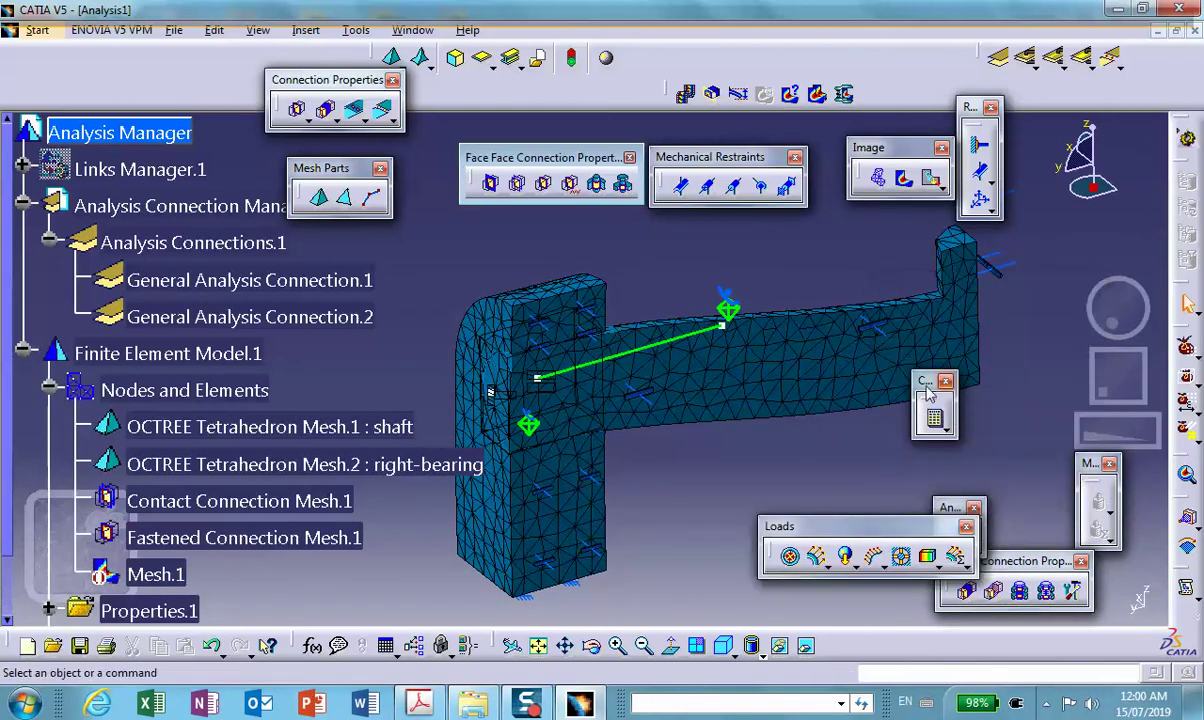
left_click_drag(922, 381, 992, 447)
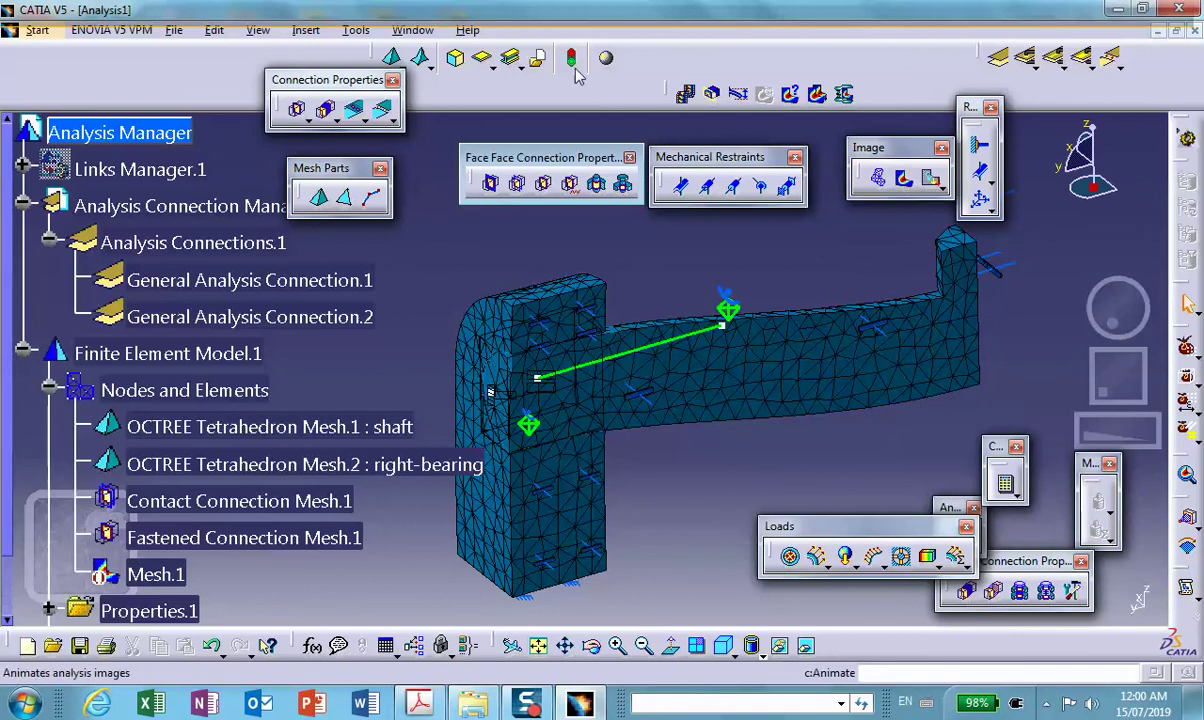
left_click(686, 95)
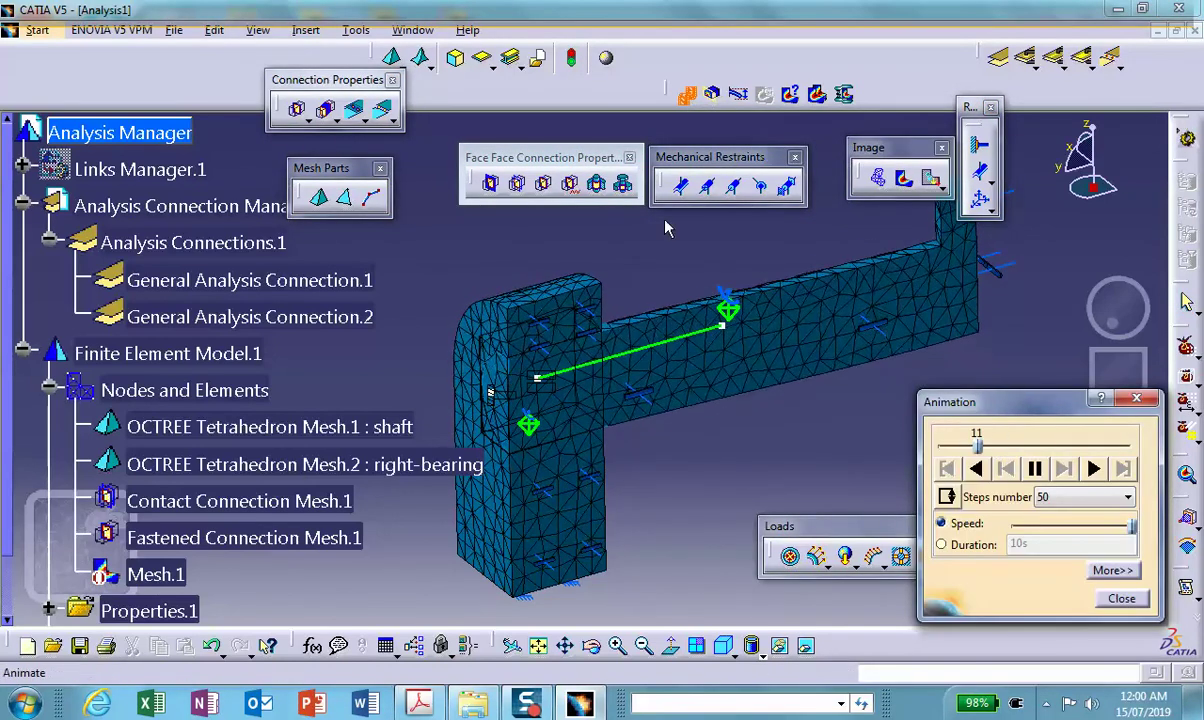
Show Von Mises stress contours (19.5 to 2.41e+003 psi) shaded without mesh edges
left_click(910, 184)
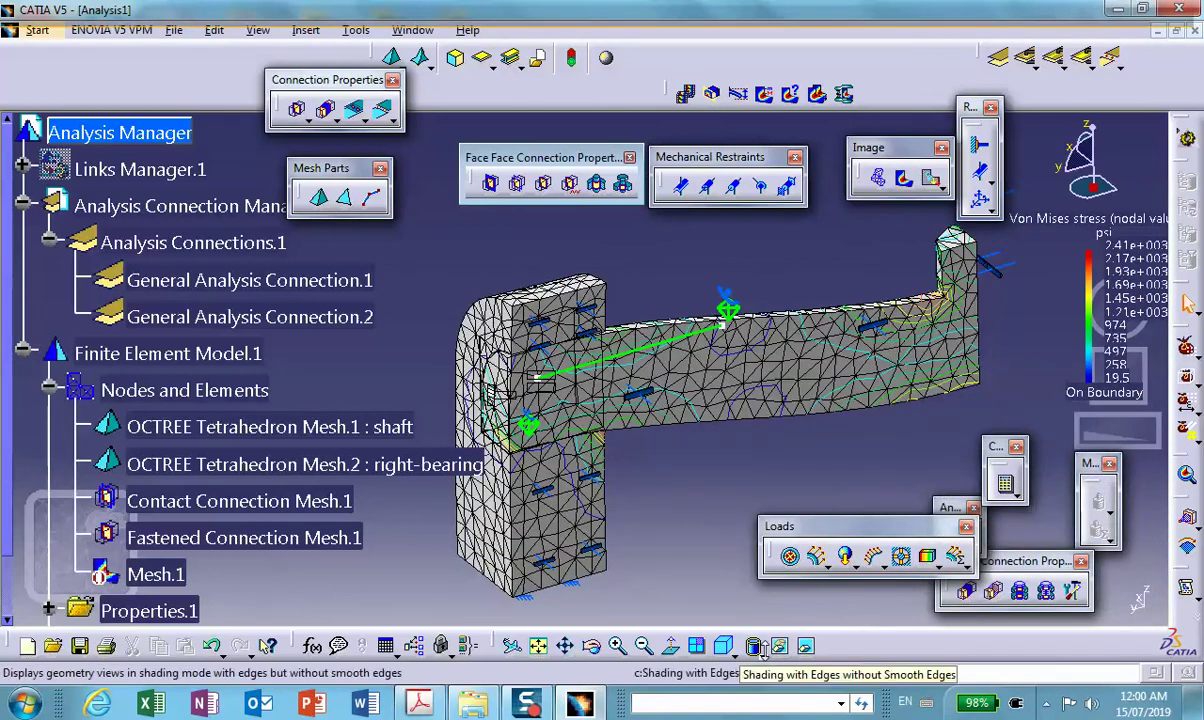
left_click(764, 654)
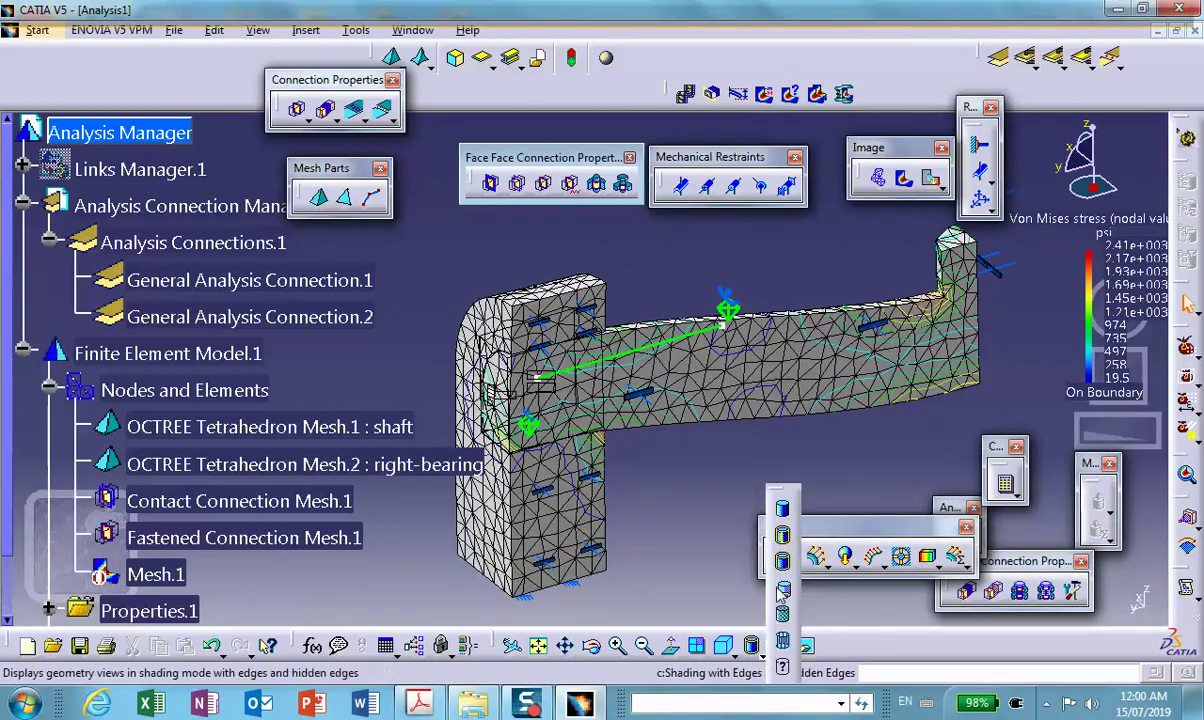
left_click(784, 616)
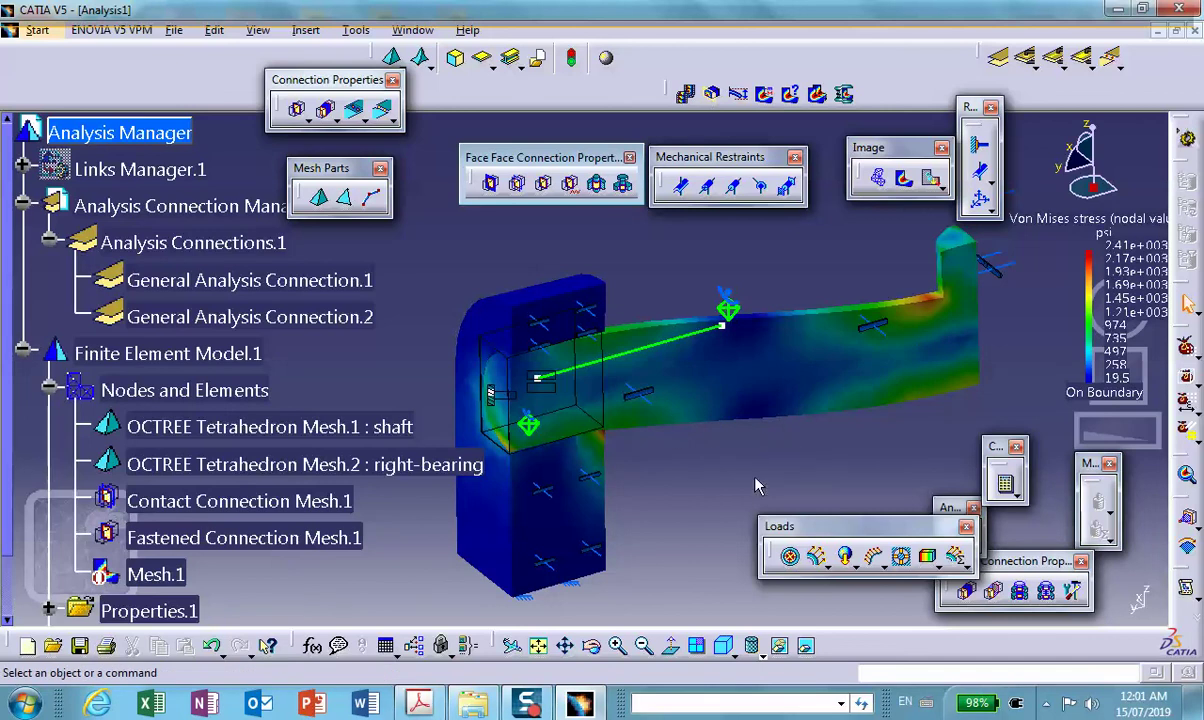
middle_click_drag(752, 447, 757, 470)
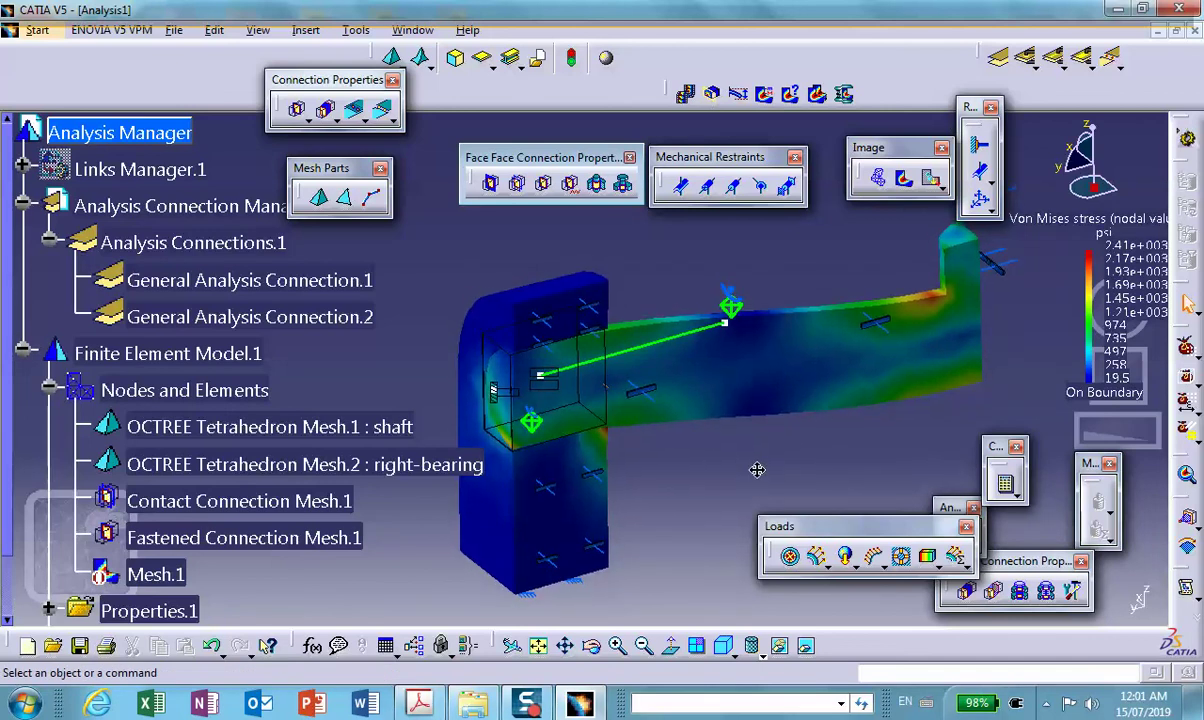